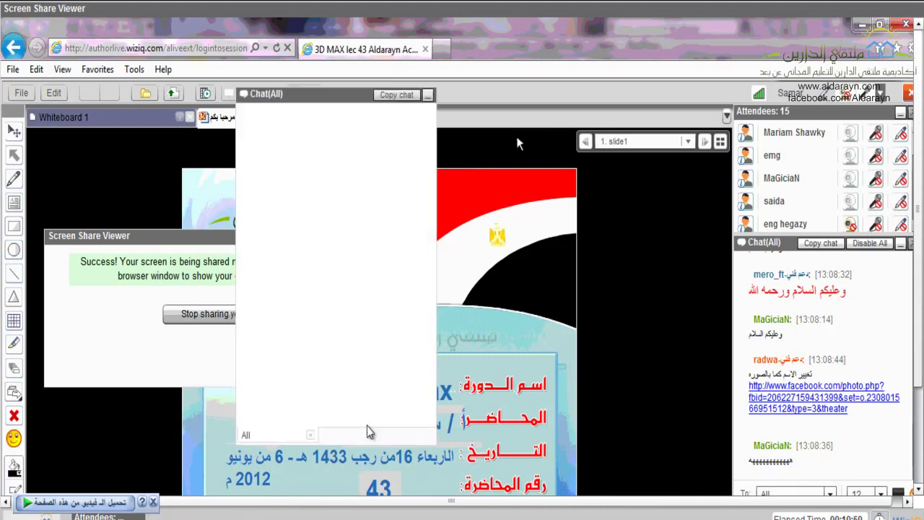
Switch to 3ds Max and create a plane about 249 cm long and 230 cm wide on the ground grid.
key("alt+Tab")
left_click_drag(388, 97, 823, 128)
left_click(683, 268)
left_click_drag(267, 221, 280, 493)
left_click_drag(280, 363, 278, 360)
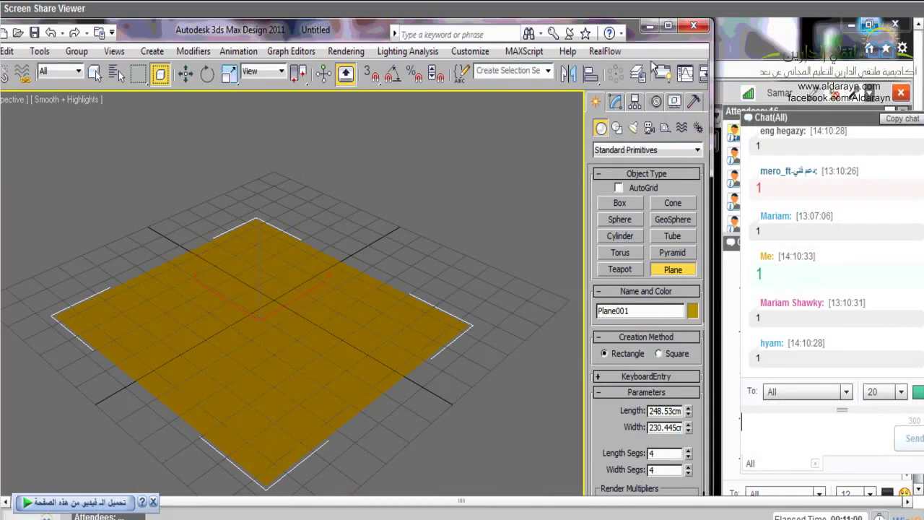
Render the perspective view of the untextured plane and close the rendered frame.
left_click_drag(798, 72, 690, 73)
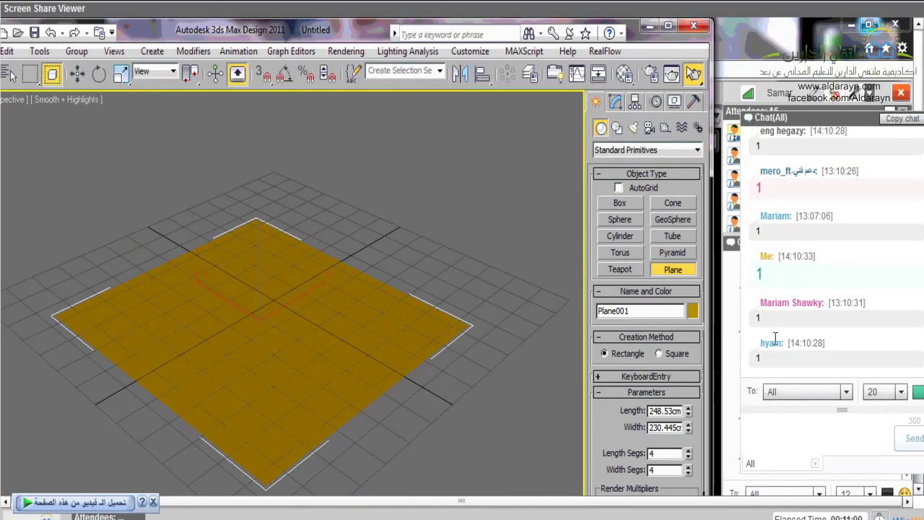
key("shift+q")
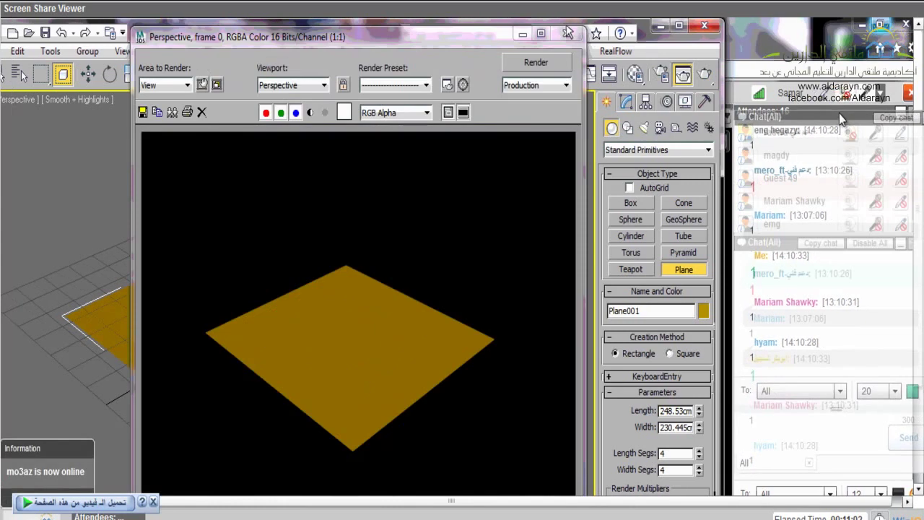
left_click(568, 33)
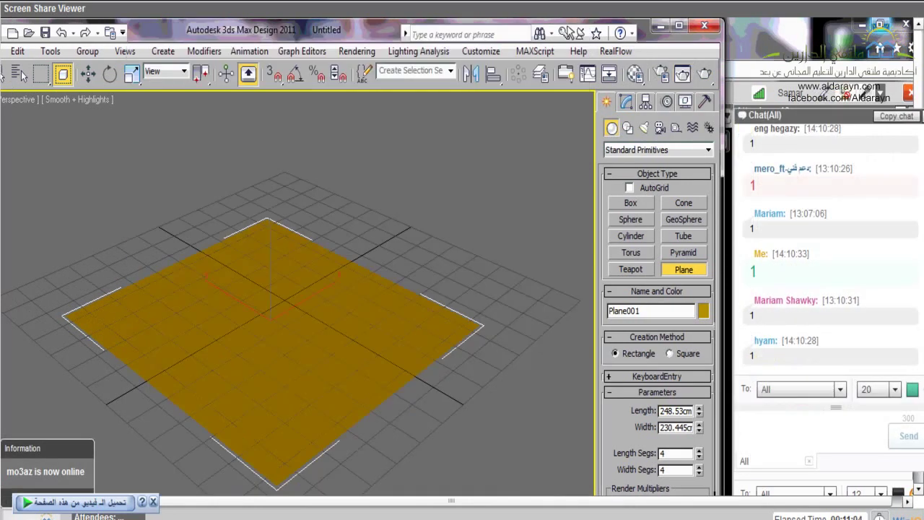
Add a Bitmap map to the diffuse colour of the 01 - Default material.
left_click(637, 75)
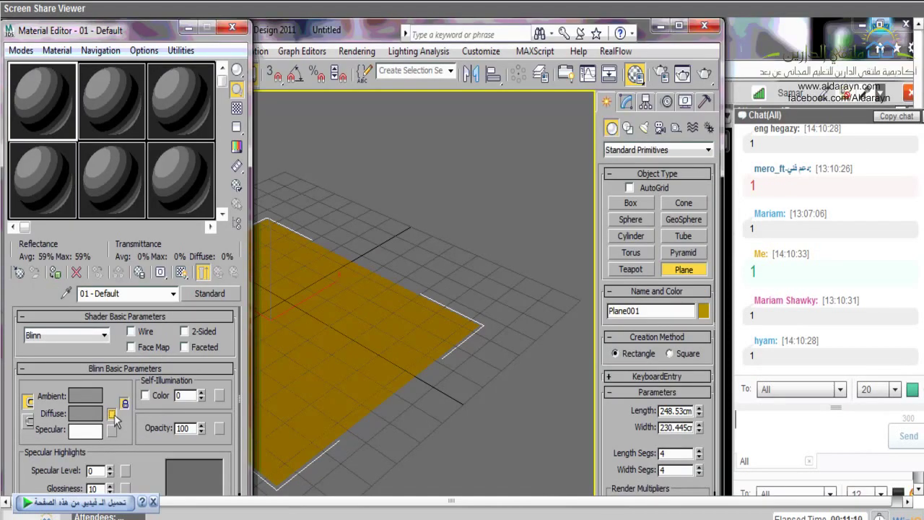
left_click(112, 414)
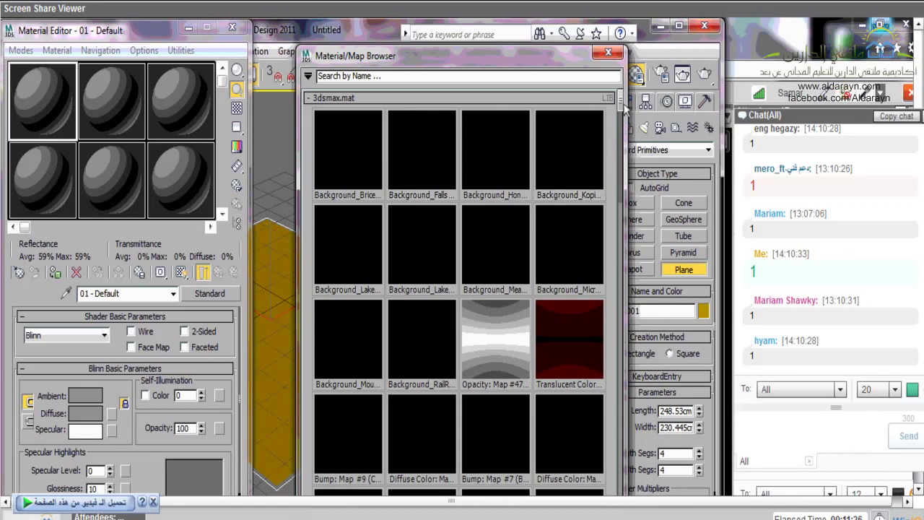
left_click_drag(624, 108, 312, 101)
left_click(311, 99)
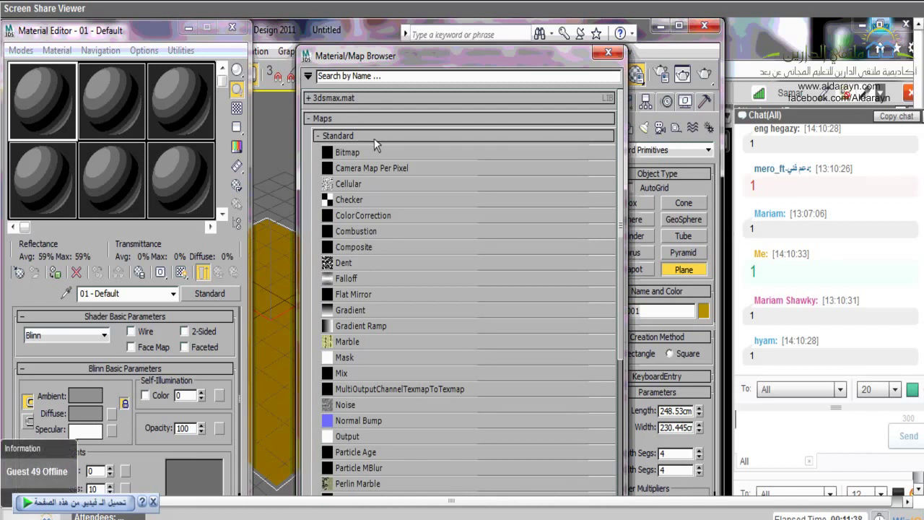
double_click(368, 150)
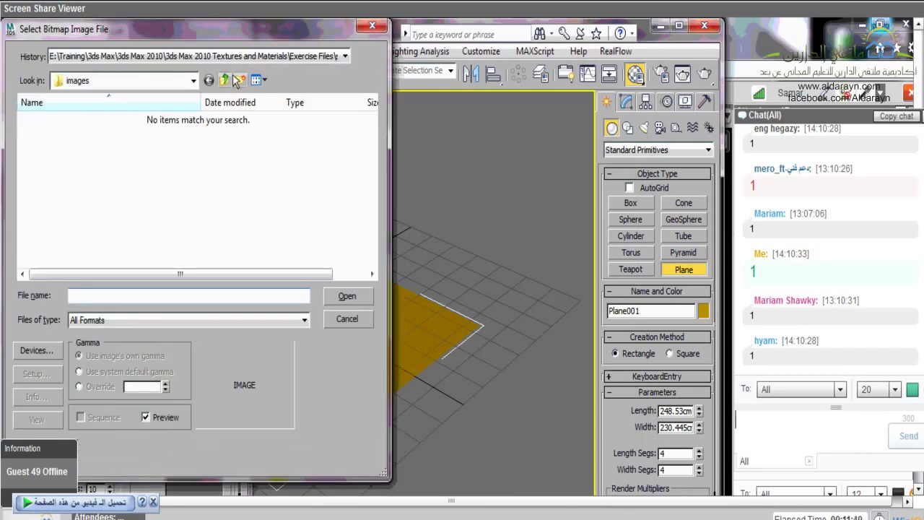
Load 186-Minor_Flourish.jpg from the Images\Flourish folder as the diffuse bitmap and show it on the plane.
left_click(193, 80)
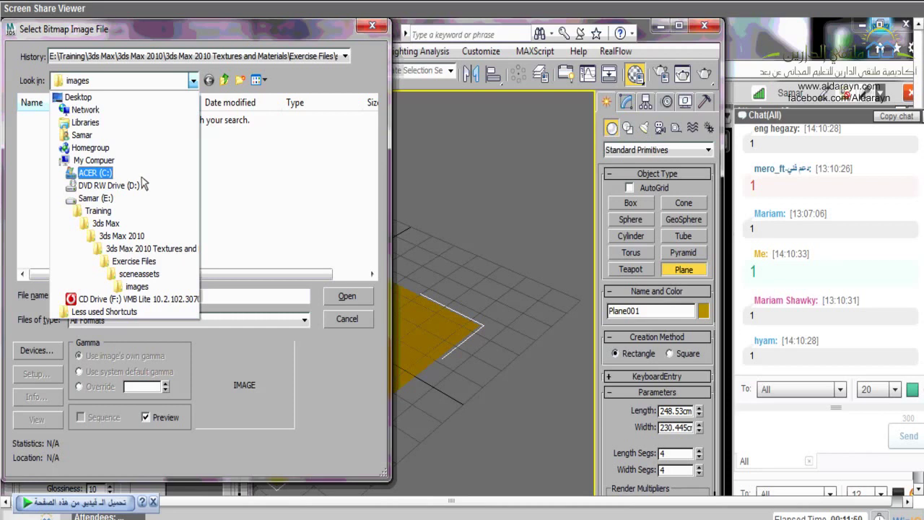
left_click(136, 286)
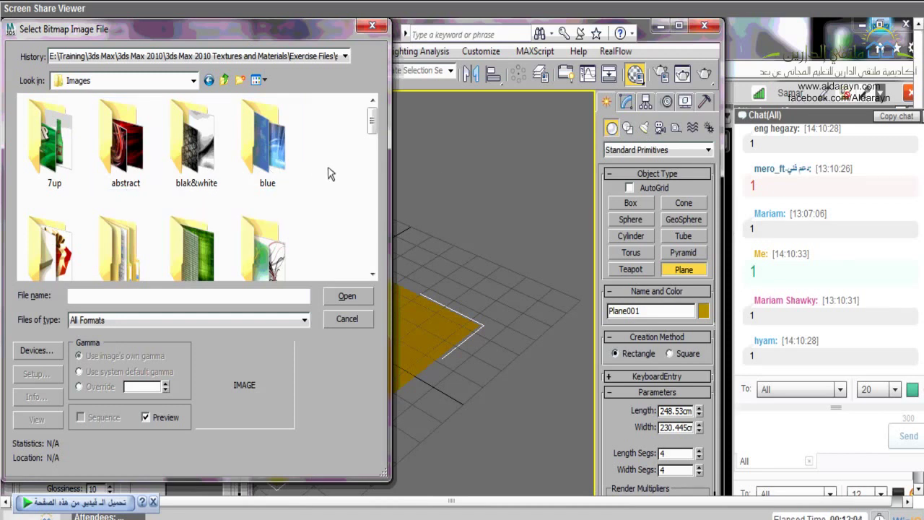
scroll(299, 190, "down", 1)
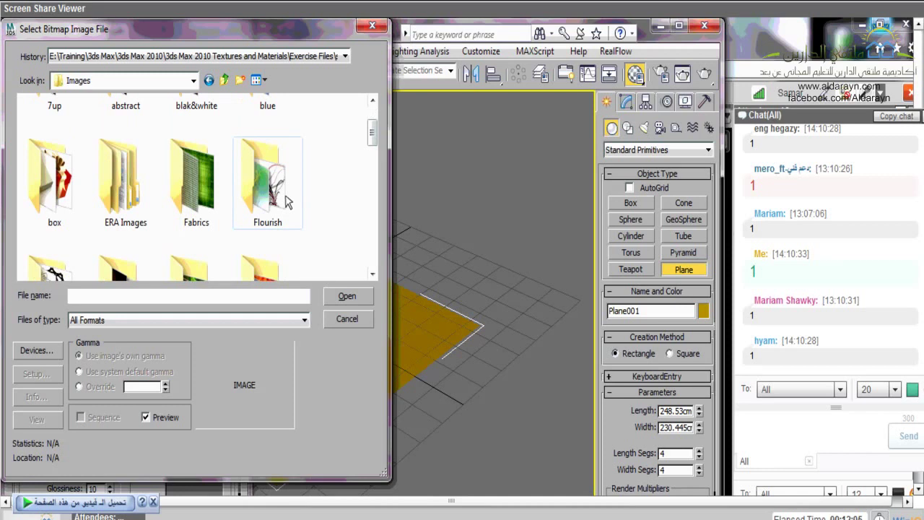
double_click(286, 202)
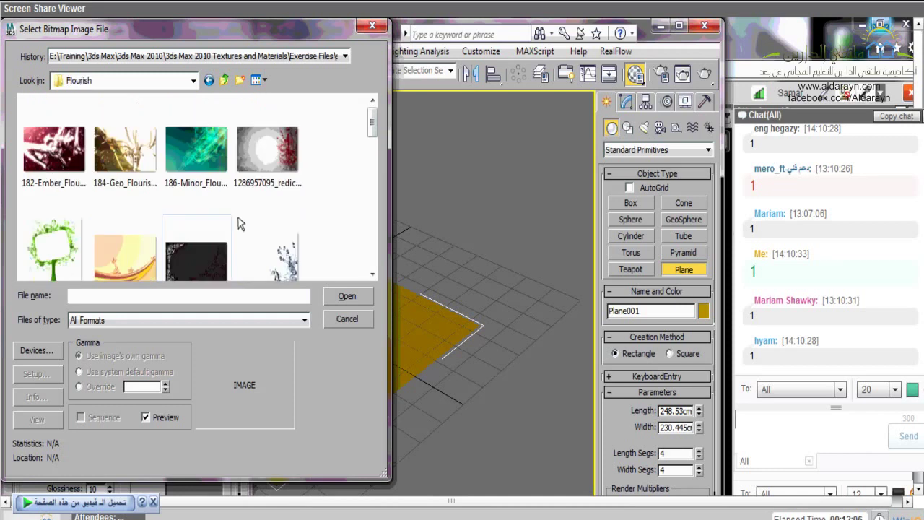
double_click(181, 249)
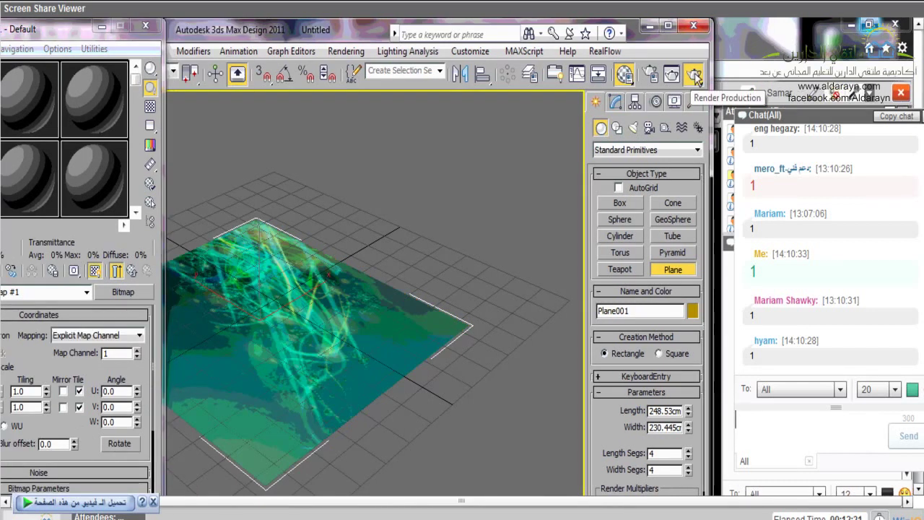
Render the textured plane, examine the full source bitmap for comparison, and close the render and the Material Editor.
left_click(695, 76)
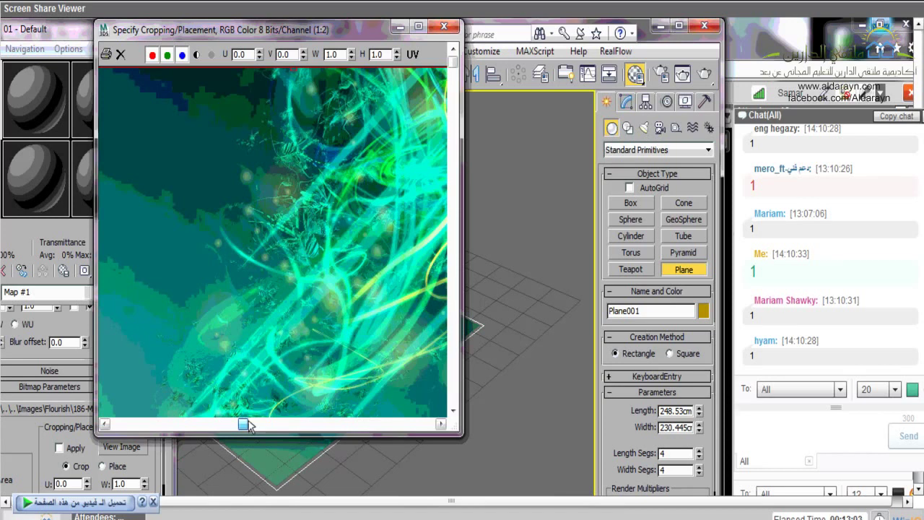
left_click_drag(247, 425, 320, 426)
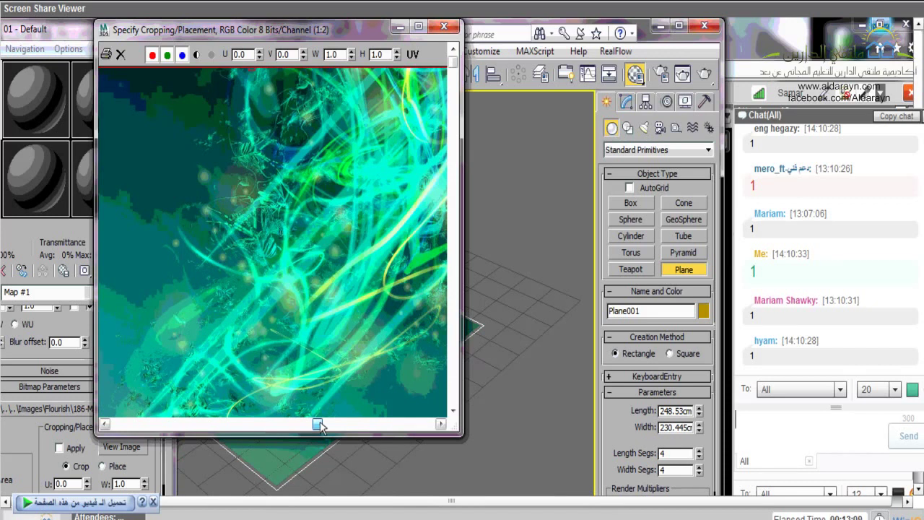
left_click_drag(320, 426, 430, 425)
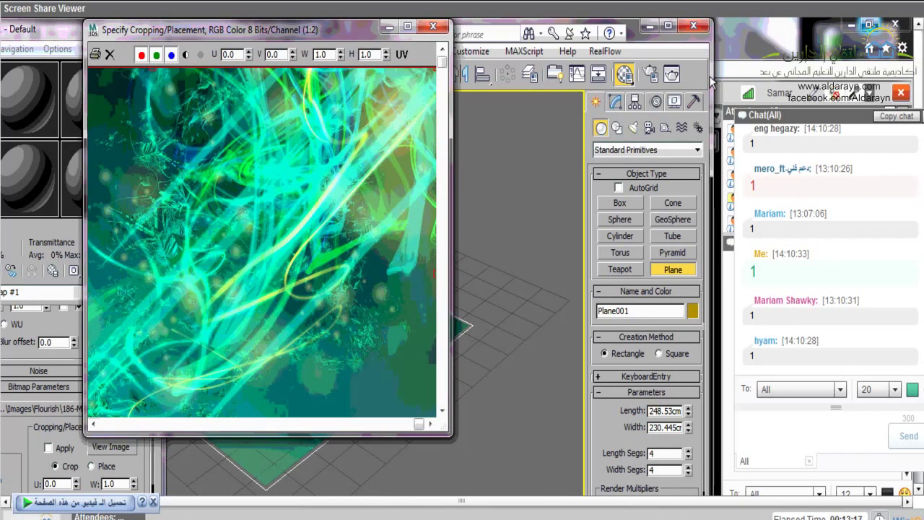
left_click(671, 74)
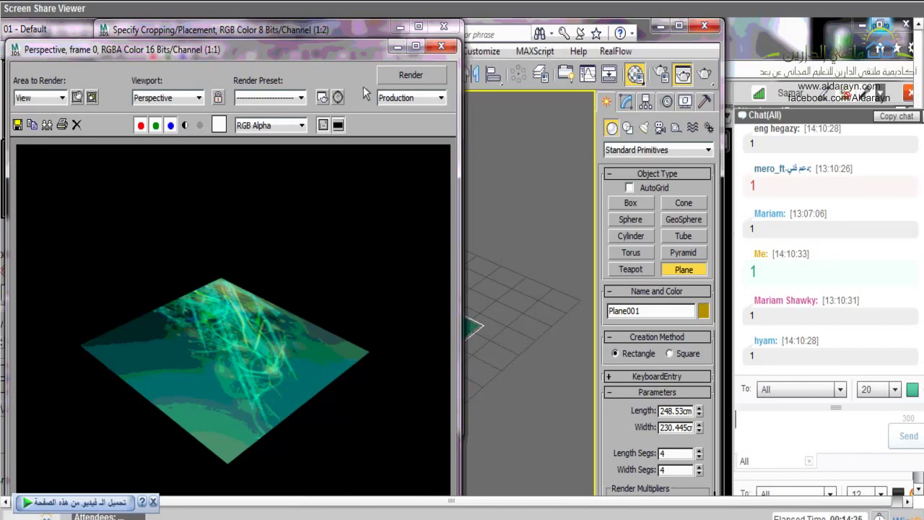
left_click(442, 47)
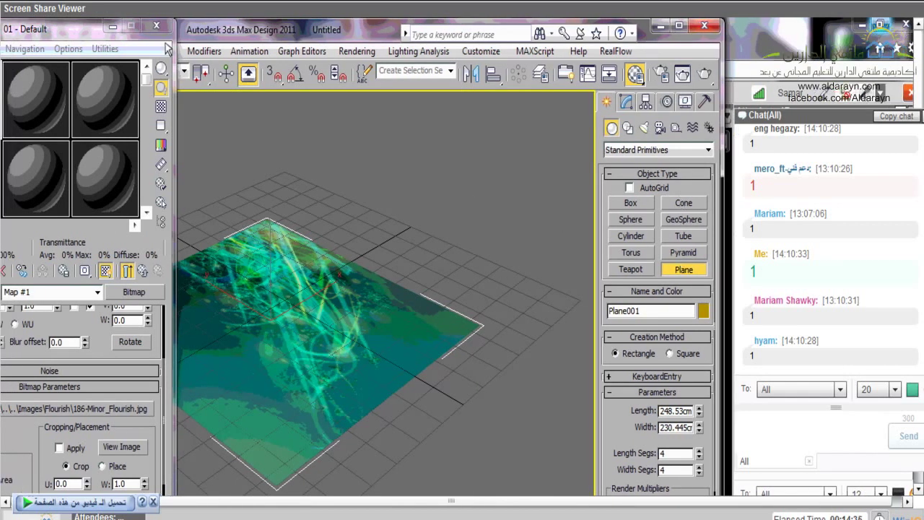
left_click(156, 26)
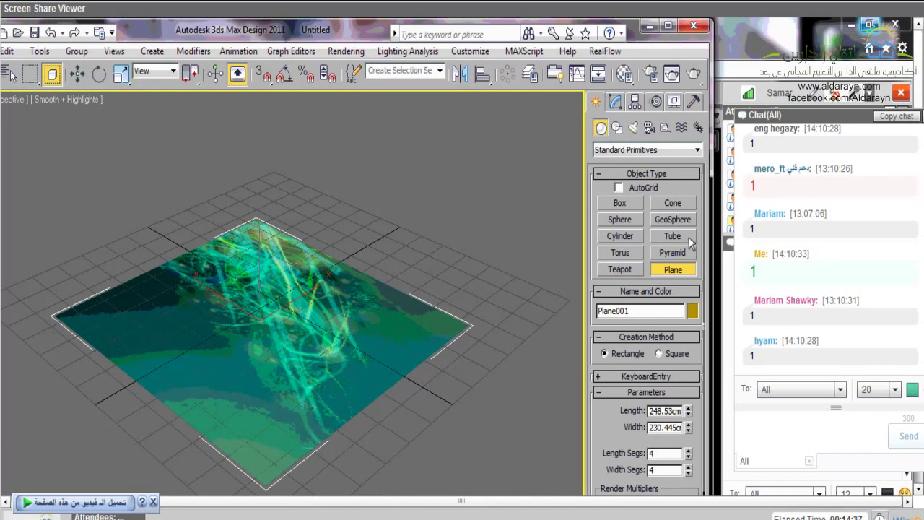
Create an upright cylinder on the grid just behind the textured plane.
left_click(620, 236)
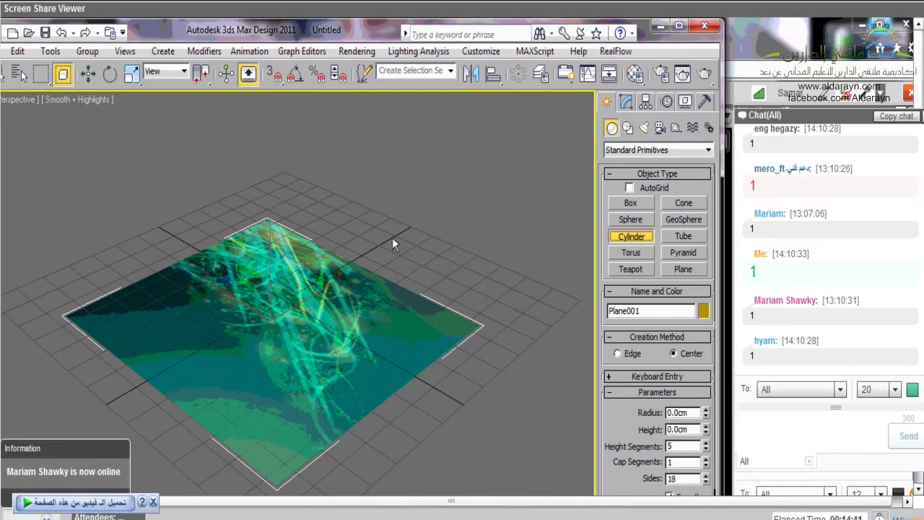
left_click_drag(393, 238, 409, 242)
left_click(409, 180)
Create a tall box beside the plane with a base about 108 cm long and 134 cm wide.
left_click(630, 203)
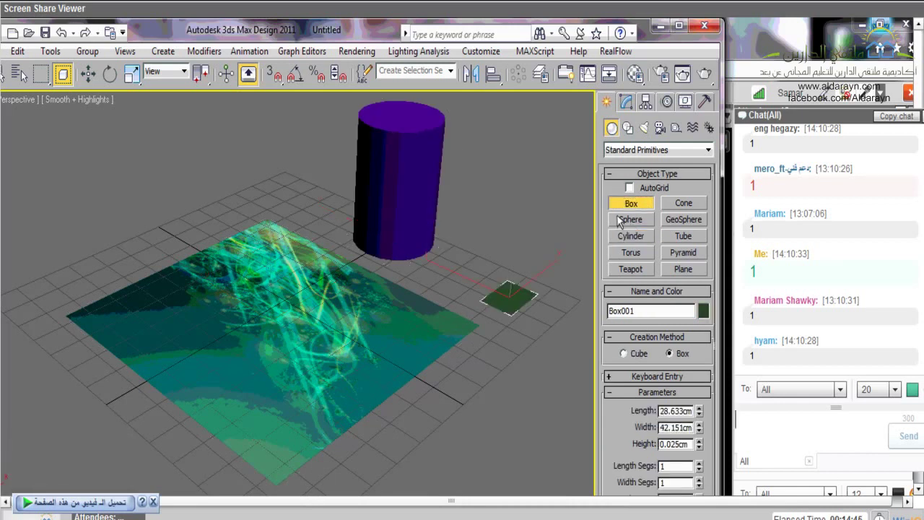
left_click_drag(513, 313, 546, 416)
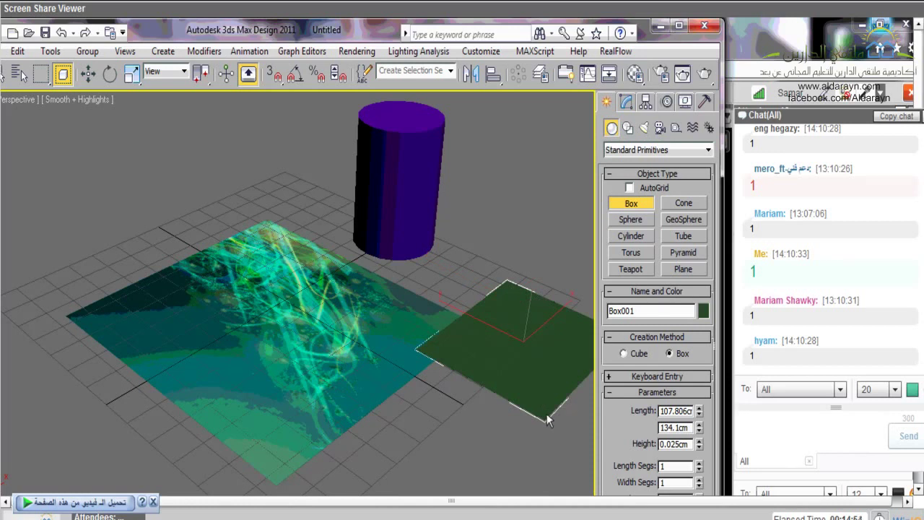
left_click(541, 260)
Create a sphere of about 51 cm radius on the opposite side of the plane from the box.
left_click(630, 219)
left_click_drag(79, 263, 137, 238)
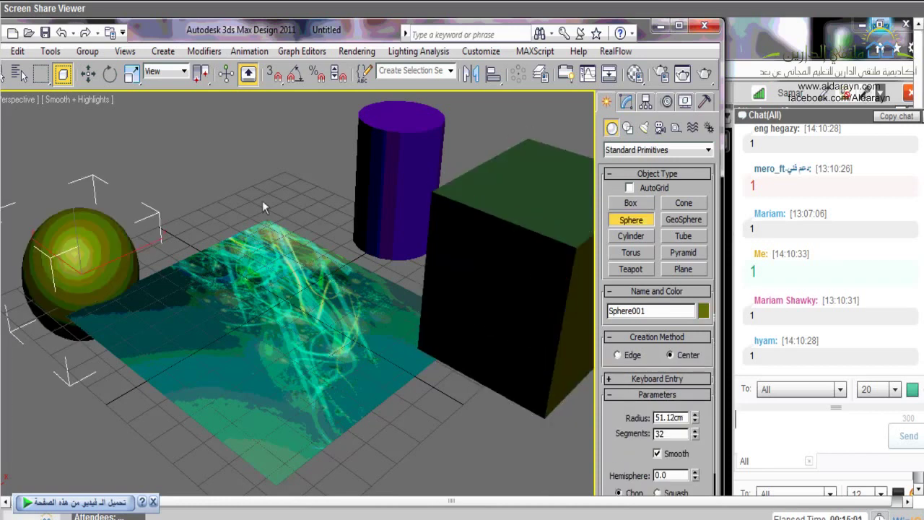
right_click(263, 203)
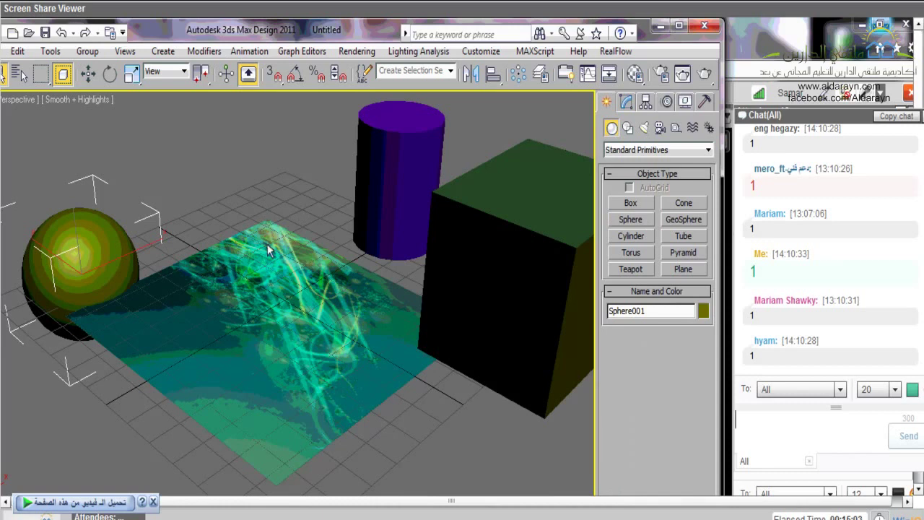
Scale the textured plane down in X and Y to about 67.6 percent.
left_click(267, 244)
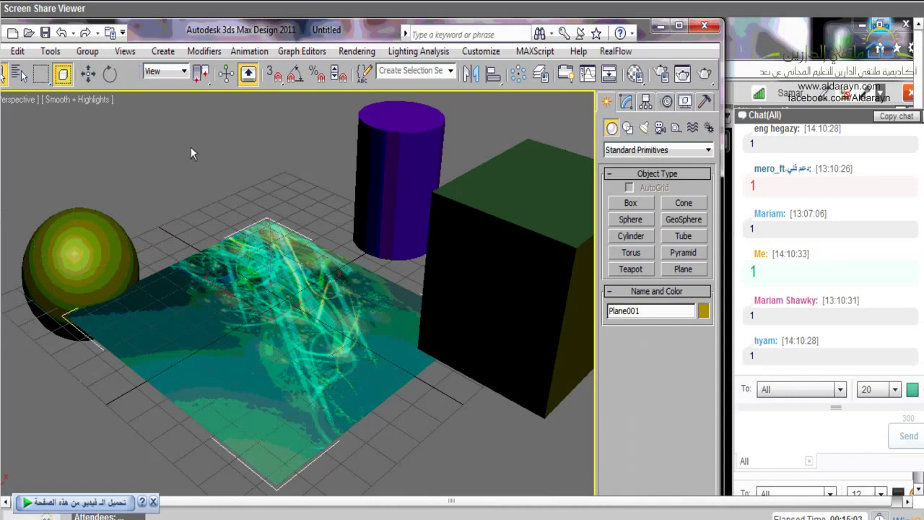
left_click(249, 74)
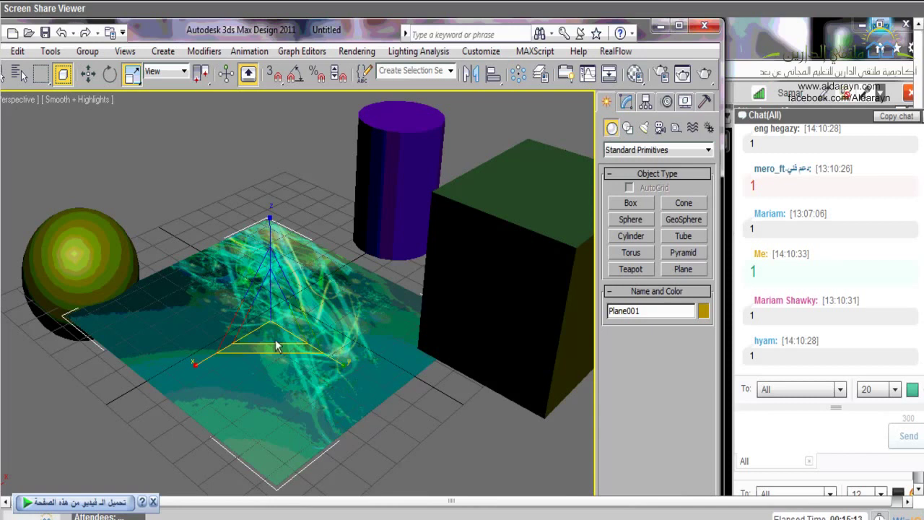
left_click_drag(276, 346, 276, 353)
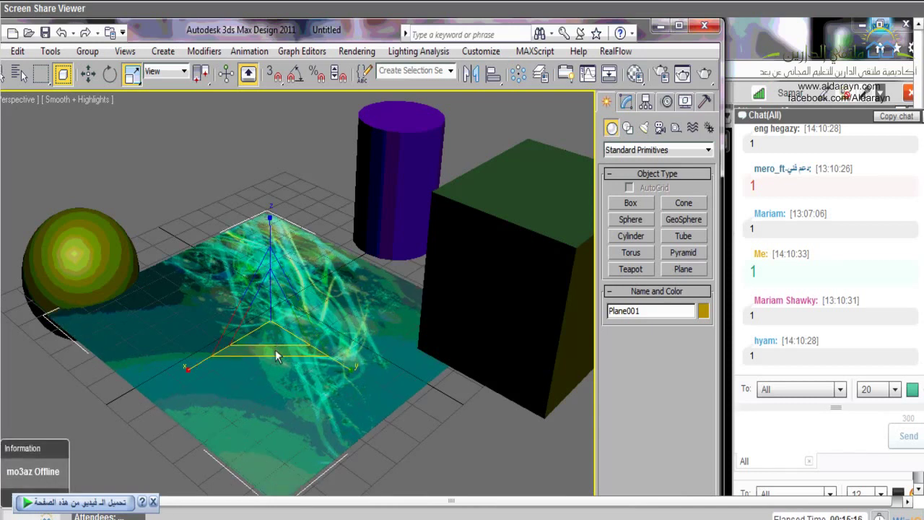
right_click(276, 354)
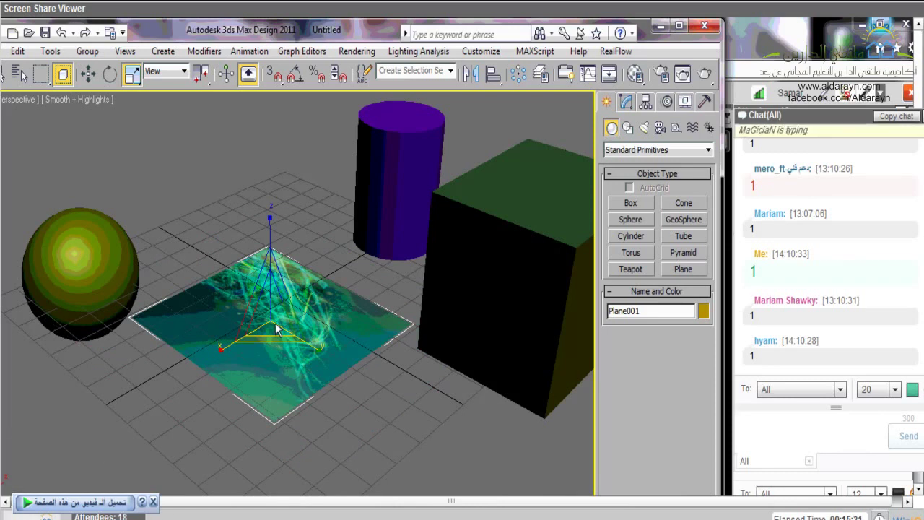
middle_click_drag(276, 328, 317, 306)
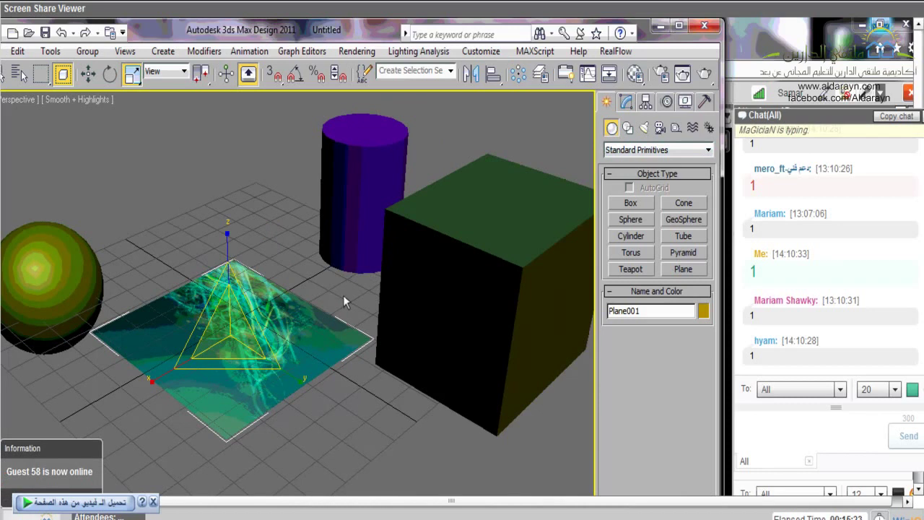
Reopen the Material Editor fully in view and send "بيقطع" in the session chat.
key("m")
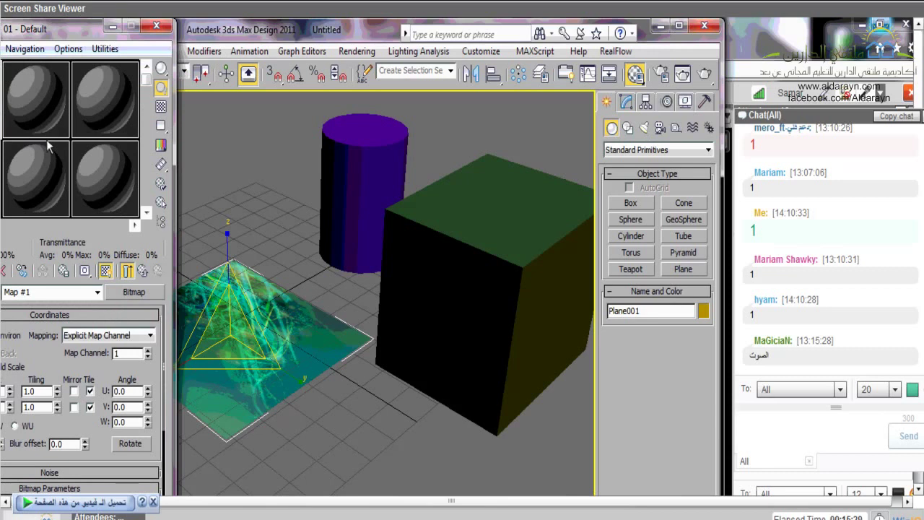
left_click_drag(75, 29, 252, 29)
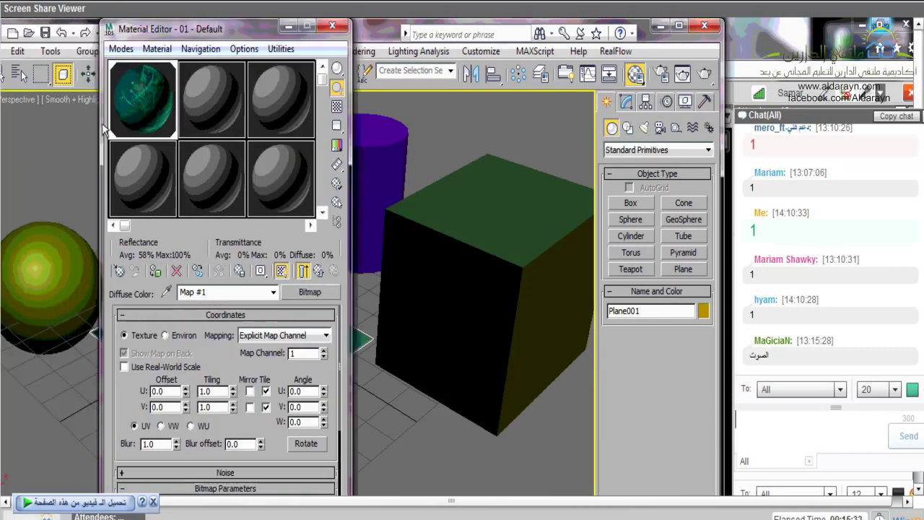
type("بيقطع")
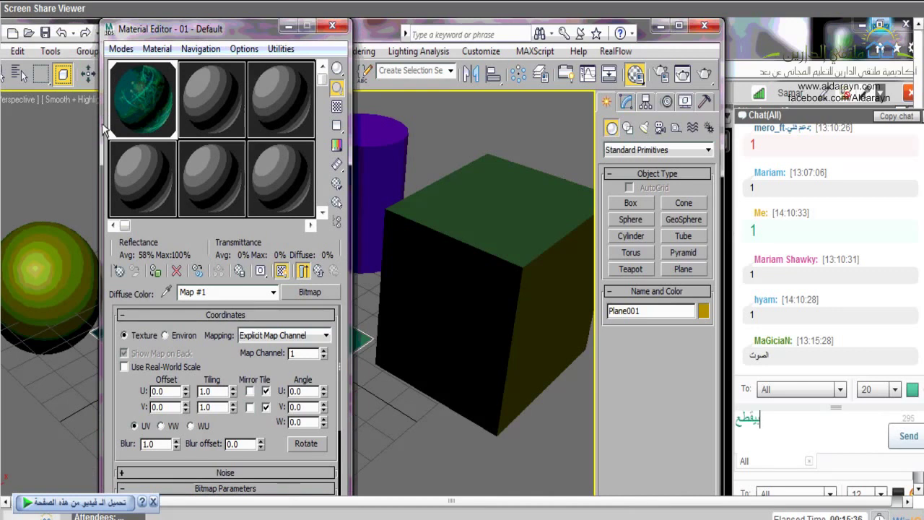
key("Return")
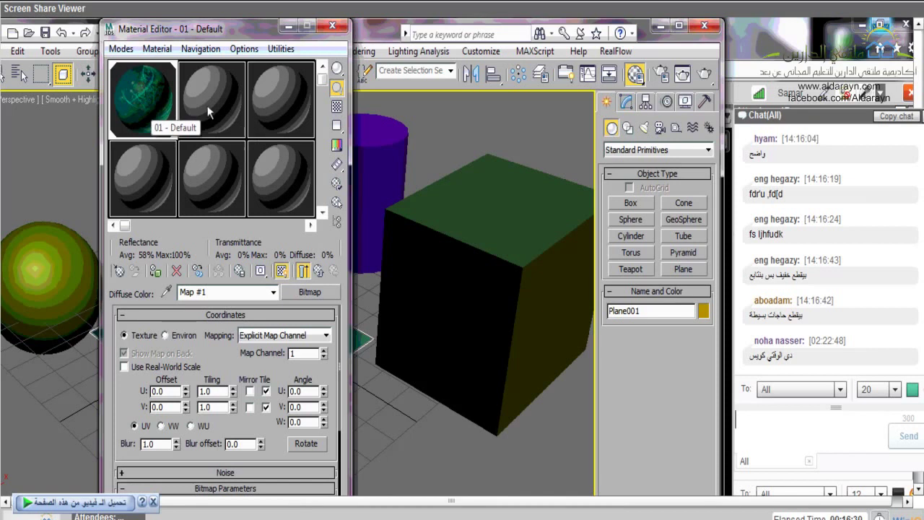
Go up to the parent 01 - Default material and return to its diffuse bitmap's settings.
left_click(254, 292)
left_click(206, 387)
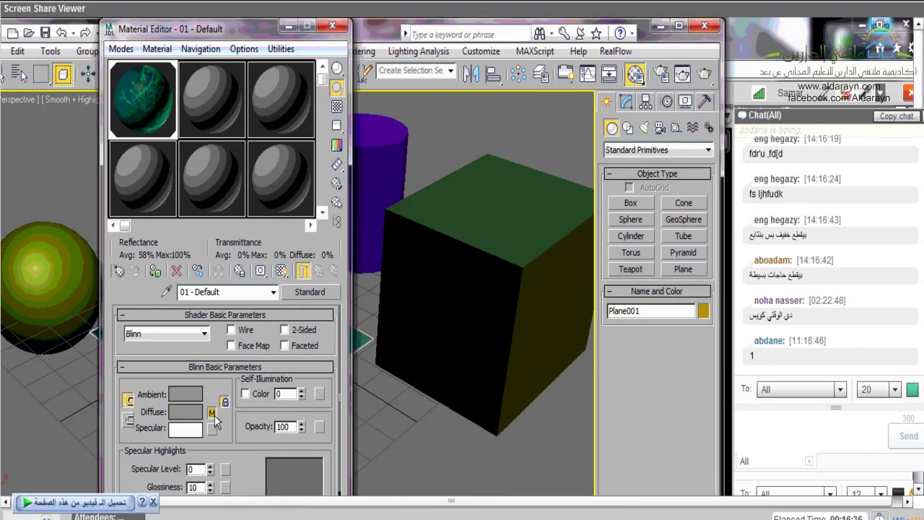
left_click(211, 412)
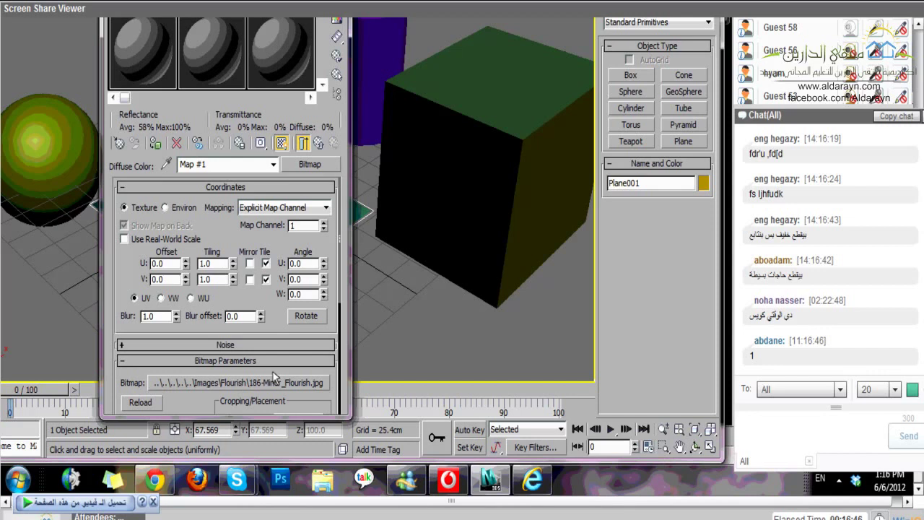
Apply the flourish material from the first sample slot to the box, the cylinder and the sphere.
left_click(274, 376)
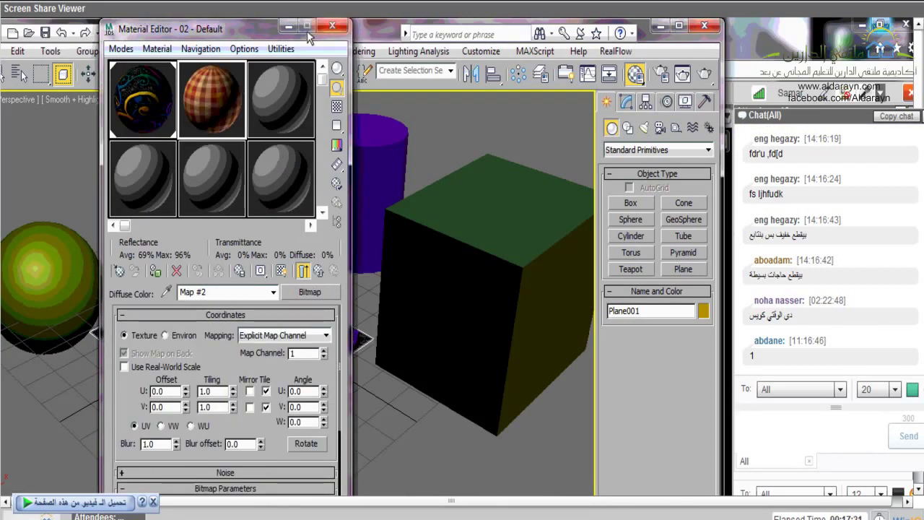
left_click_drag(240, 33, 58, 85)
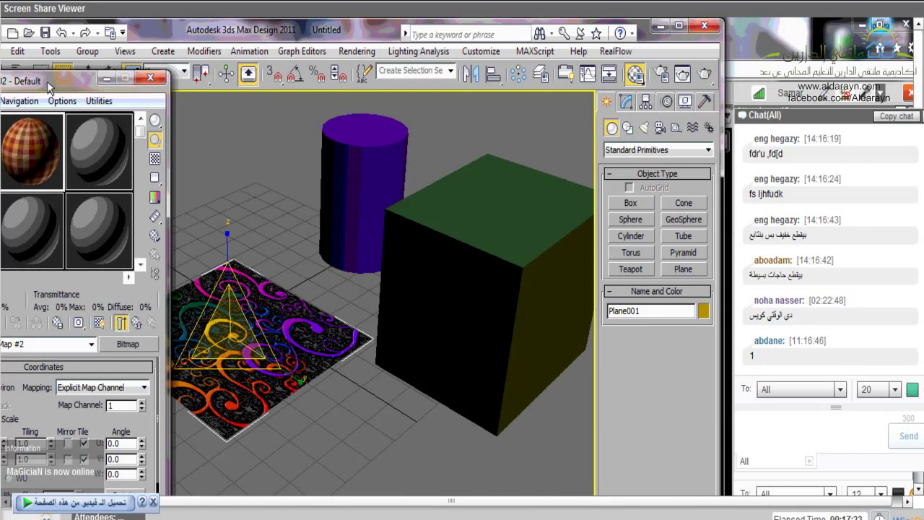
left_click_drag(48, 85, 162, 59)
left_click_drag(41, 129, 484, 289)
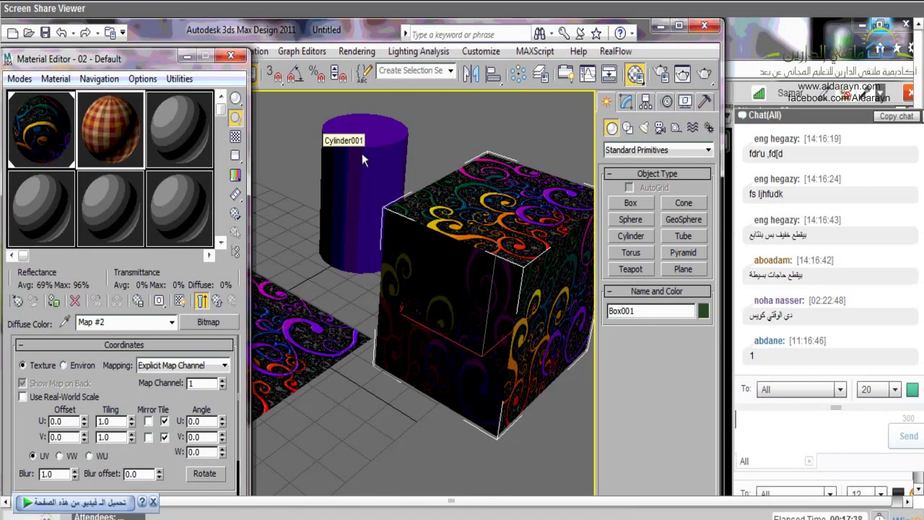
left_click_drag(362, 153, 362, 153)
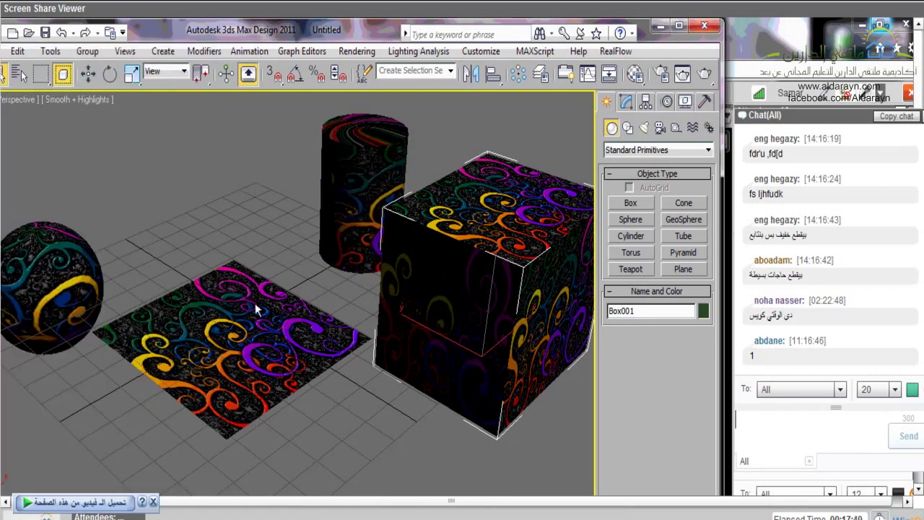
Apply the plaid 02 - Default material to the plane, box, cylinder and sphere, show it shaded on them, and close the Material Editor.
key("m")
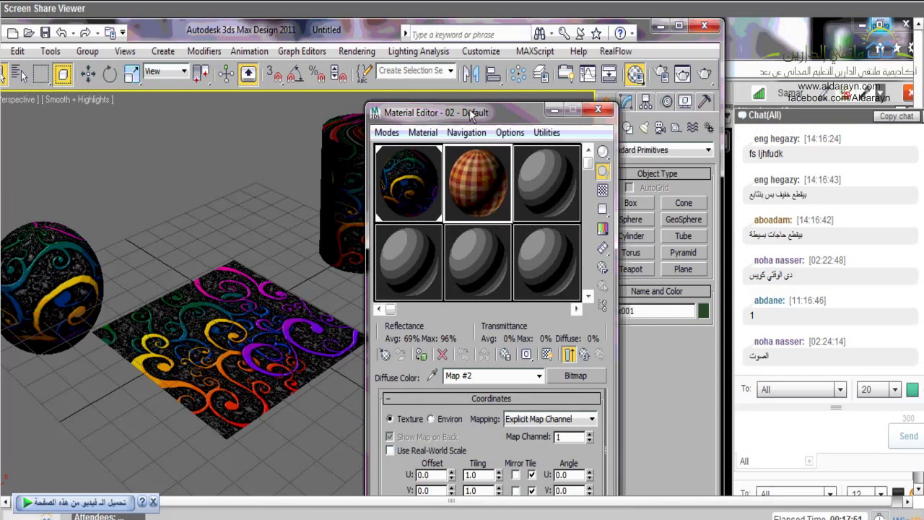
left_click_drag(471, 114, 108, 80)
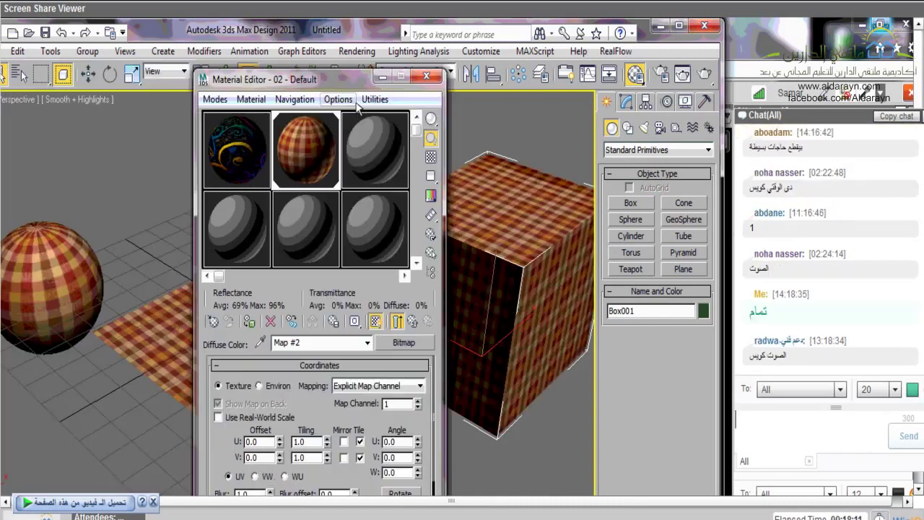
left_click_drag(357, 105, 93, 107)
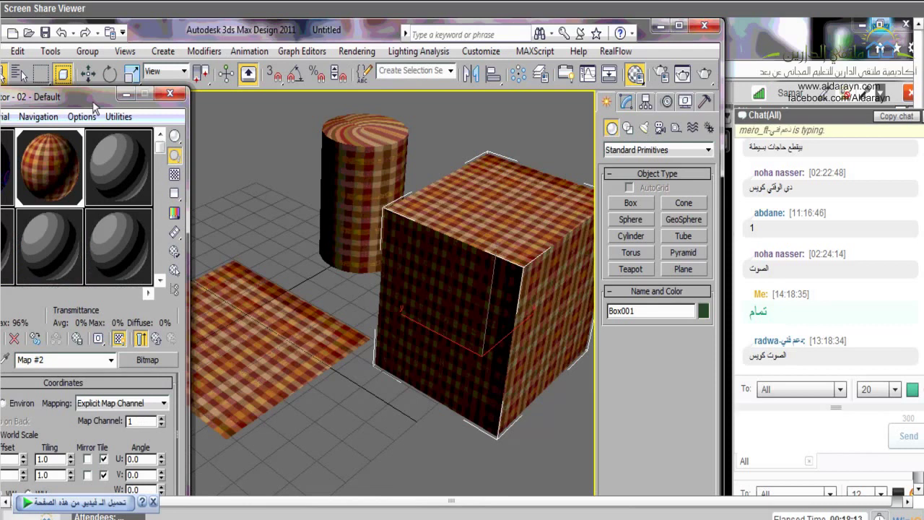
left_click_drag(92, 107, 156, 94)
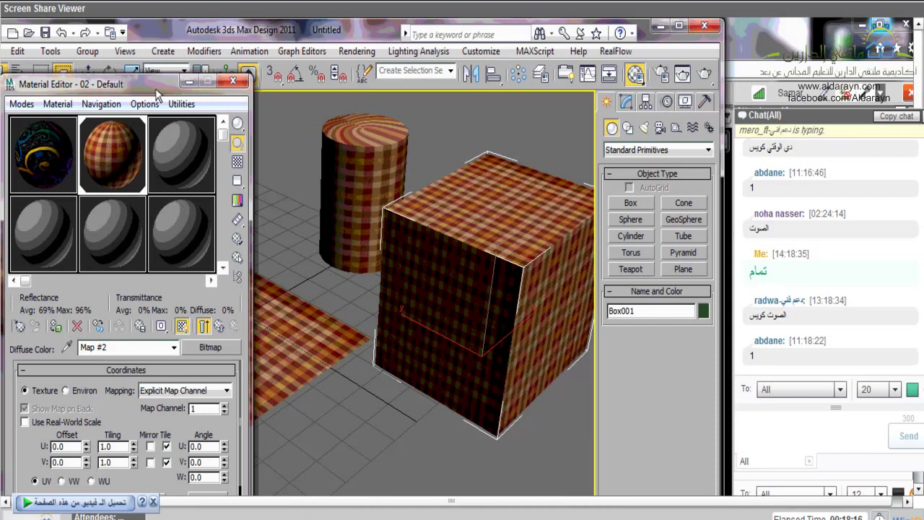
key("m")
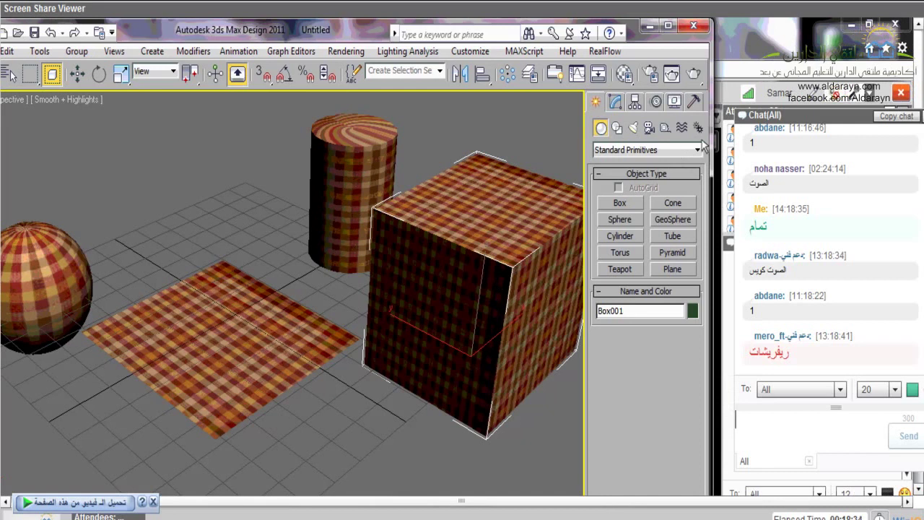
Add a UVW Map modifier to the box.
left_click(629, 101)
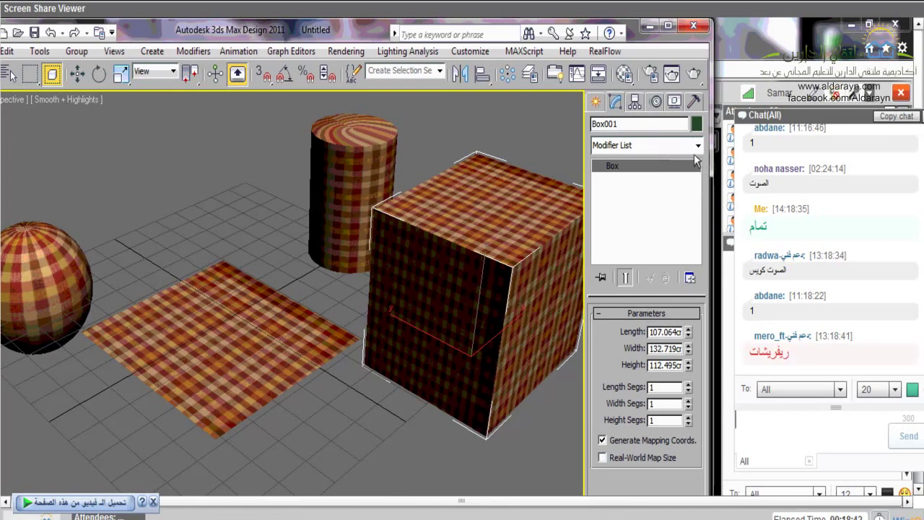
left_click(695, 161)
left_click_drag(699, 168, 698, 404)
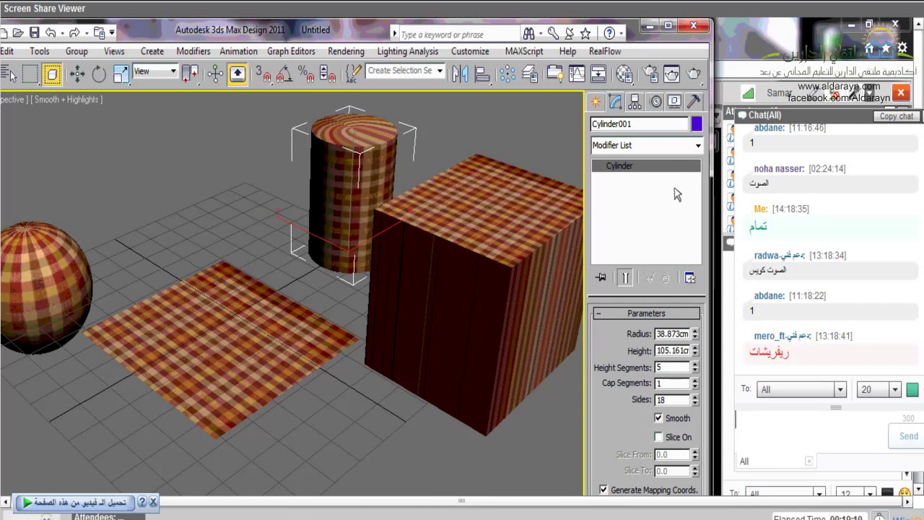
Add a UVW Map modifier to the cylinder.
left_click(698, 146)
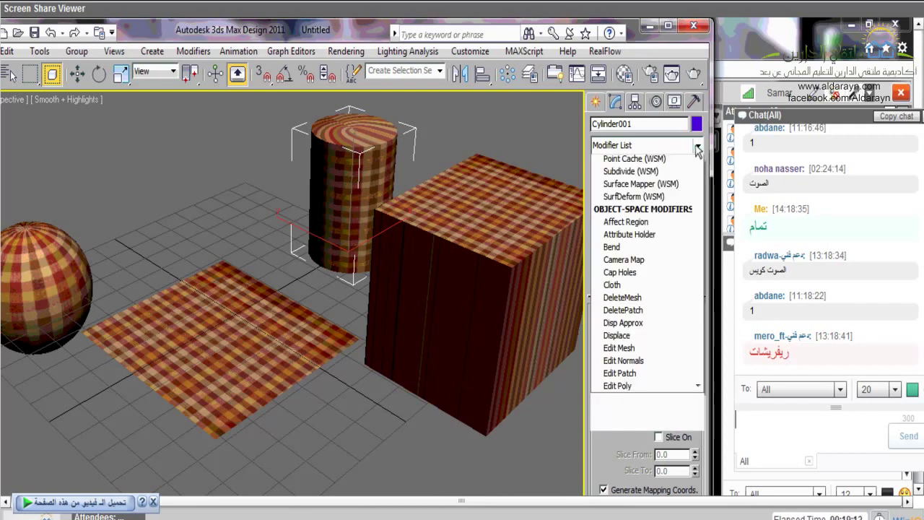
left_click_drag(697, 150, 699, 417)
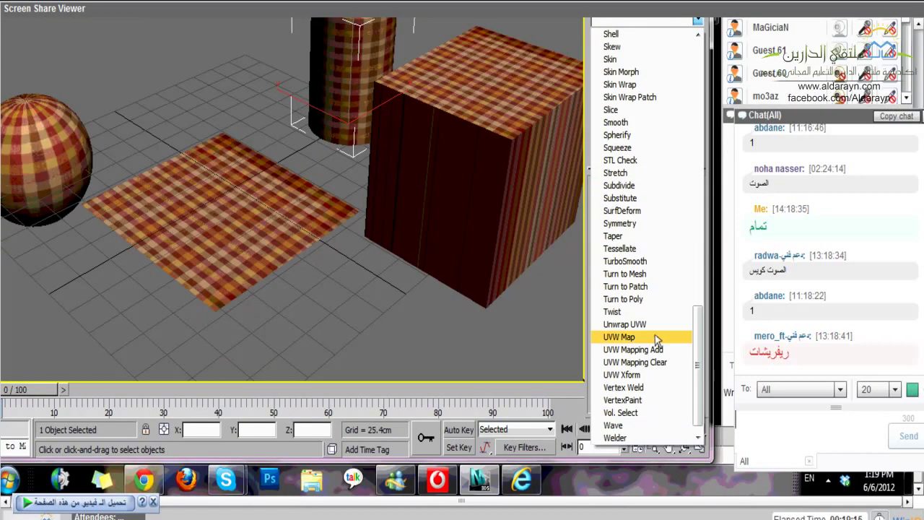
left_click(620, 336)
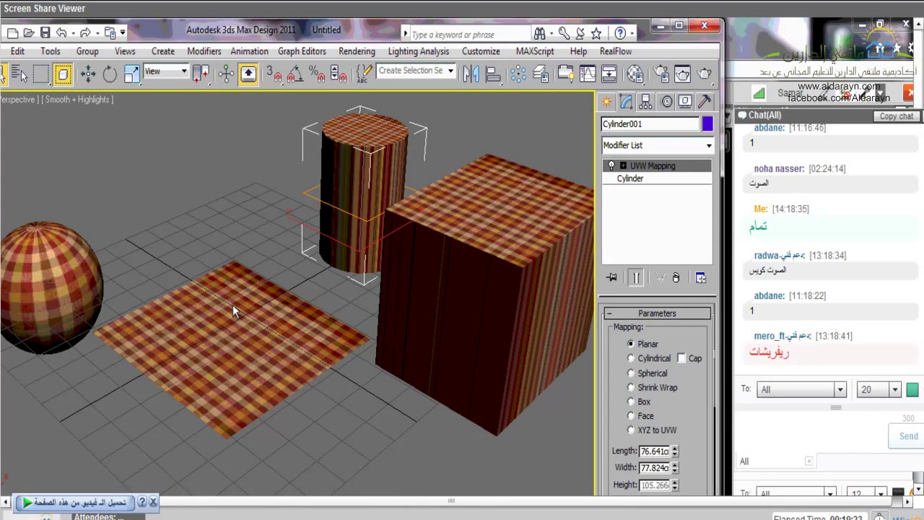
Add a UVW Map modifier to the sphere.
left_click(233, 304)
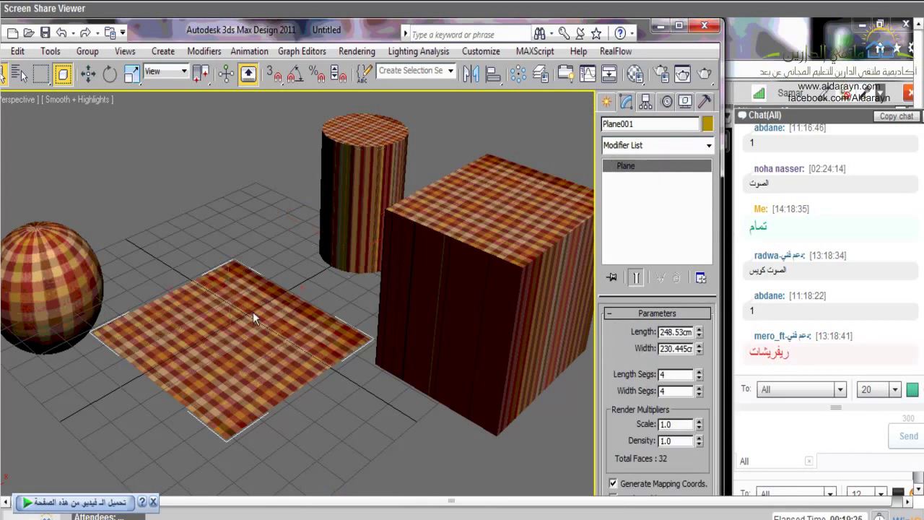
left_click(50, 289)
left_click(657, 145)
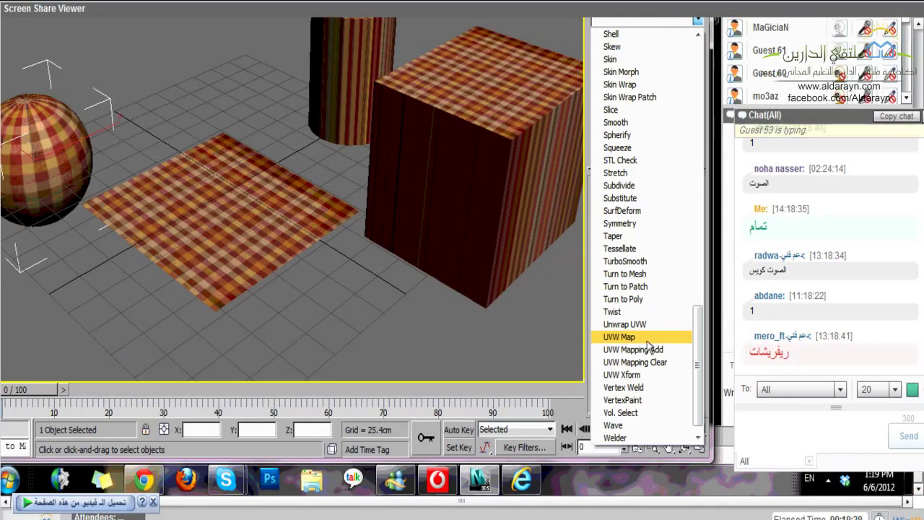
left_click(648, 341)
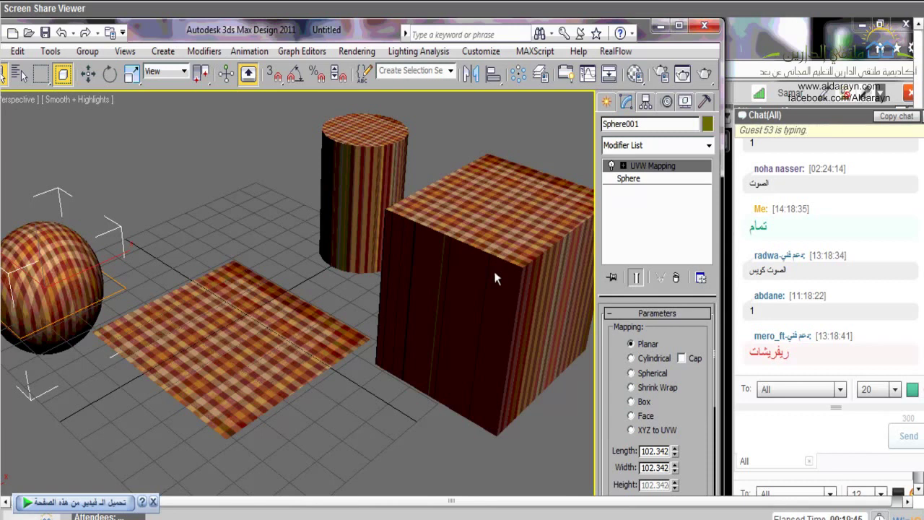
Select the box and set its UVW Map modifier to Box mapping.
middle_click_drag(495, 278, 400, 273)
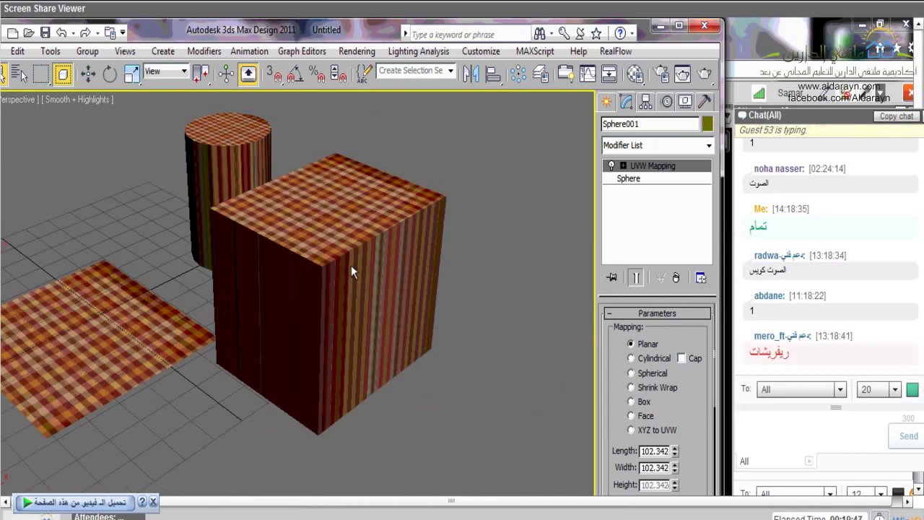
scroll(351, 265, "up", 5)
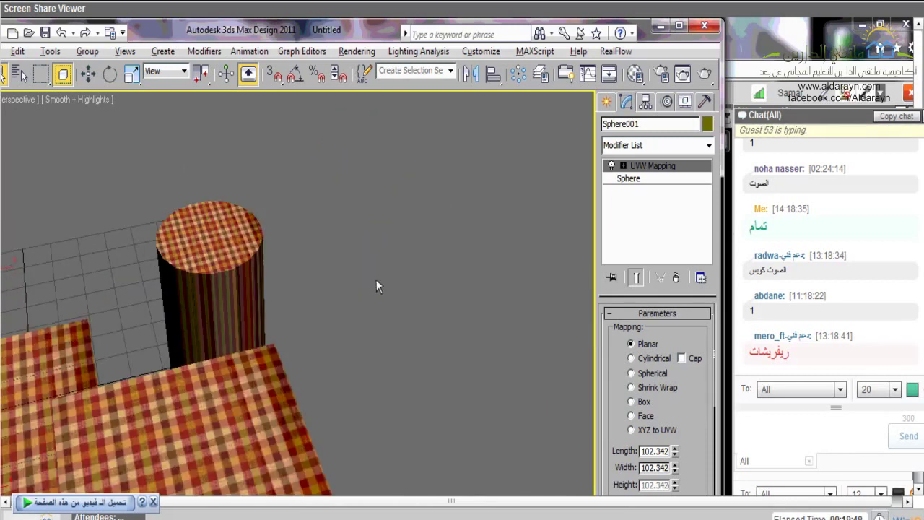
scroll(377, 279, "down", 4)
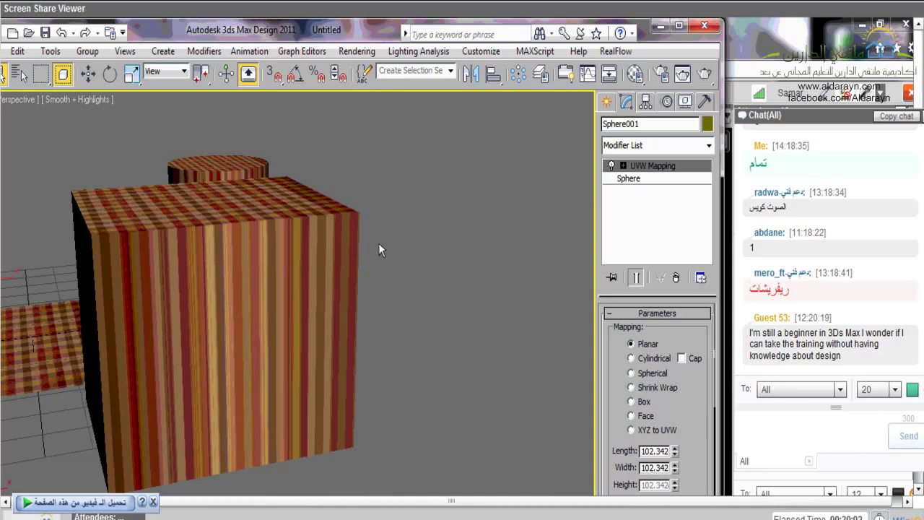
scroll(380, 253, "down", 3)
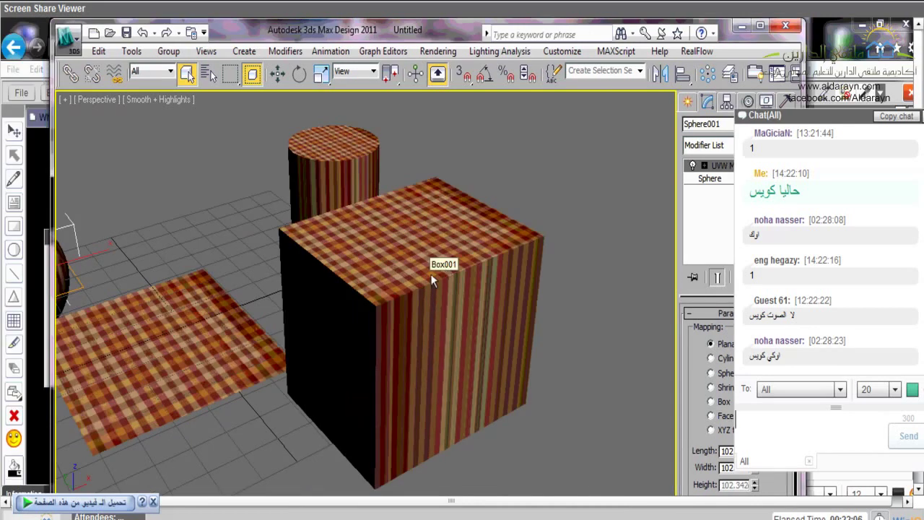
left_click(730, 179)
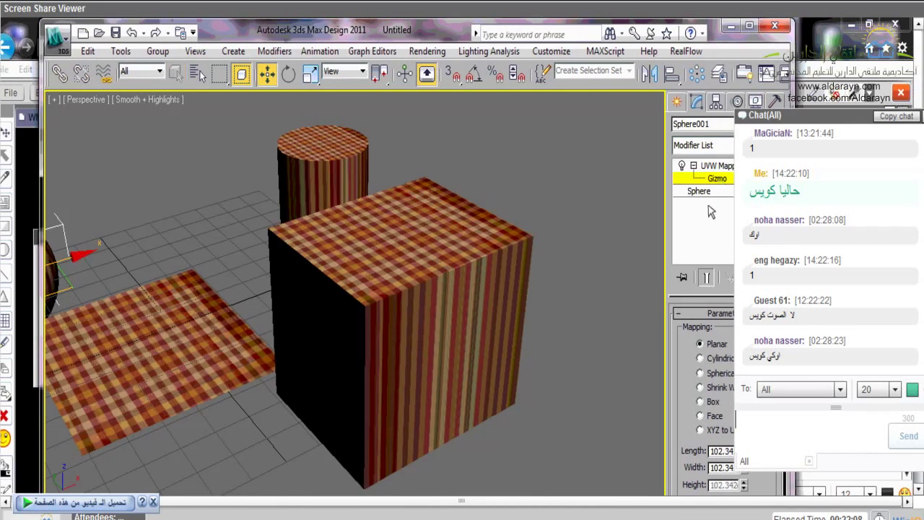
left_click(714, 166)
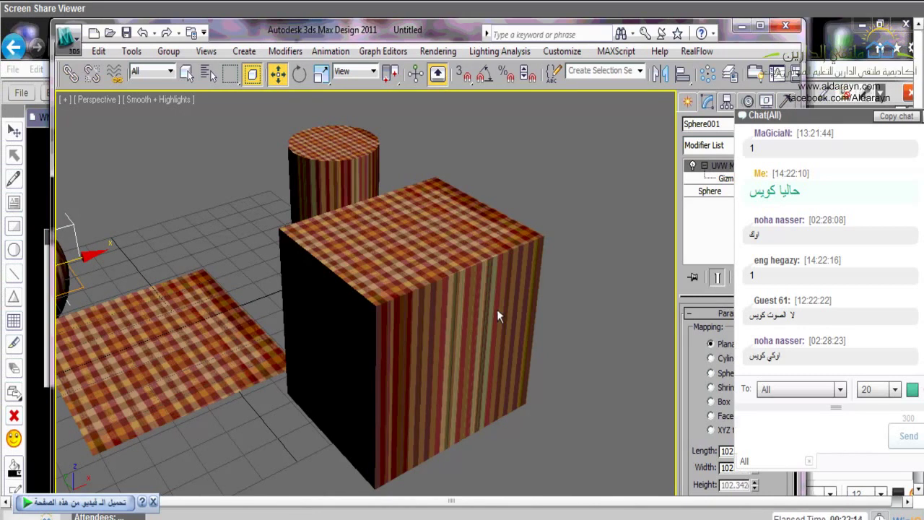
left_click(499, 314)
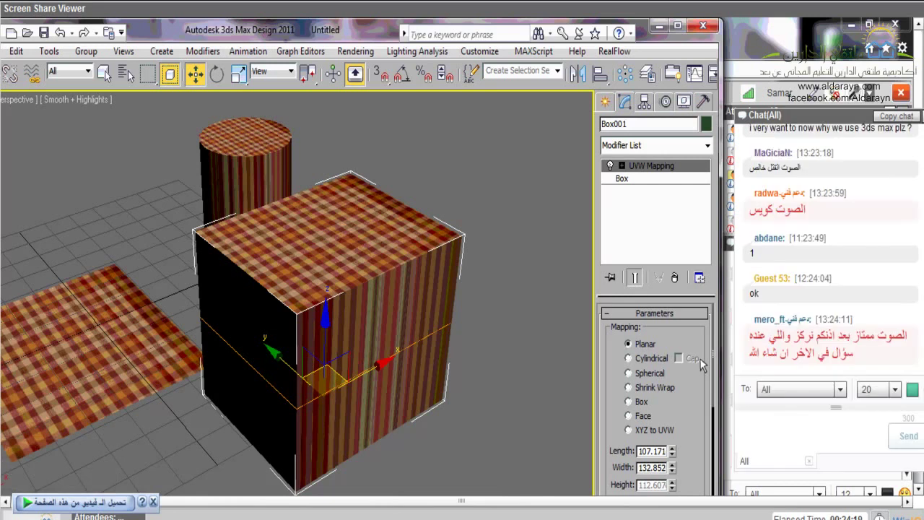
left_click(781, 446)
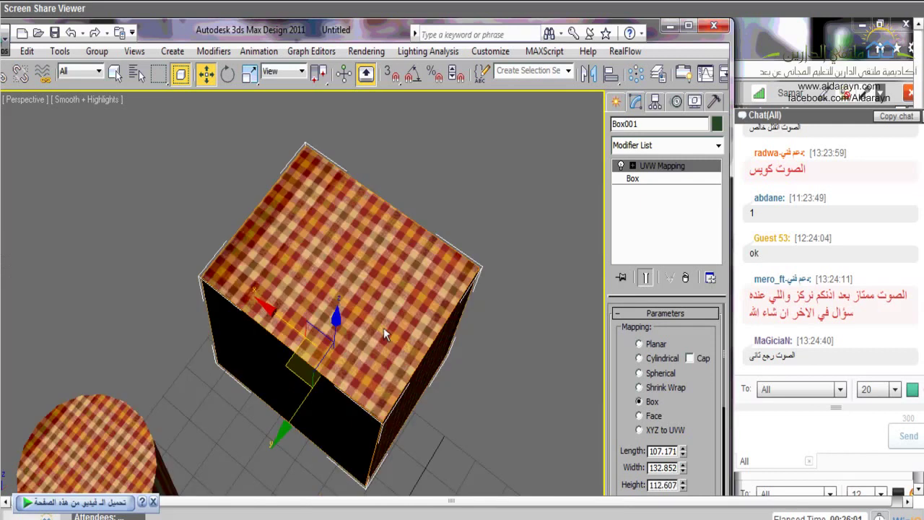
Try Cylindrical mapping on the box and switch its UVW Map modifier back to Box mapping.
middle_click_drag(383, 328, 506, 357, "alt")
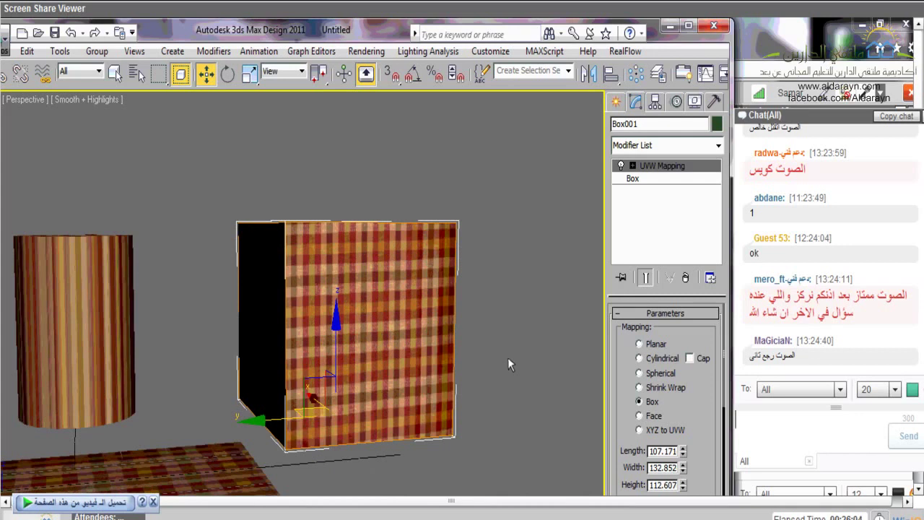
middle_click_drag(507, 358, 264, 355, "alt")
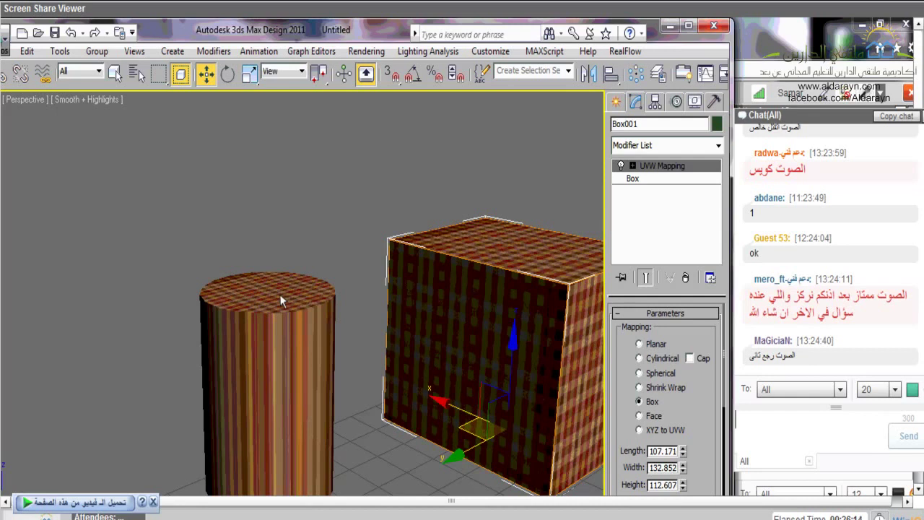
left_click(649, 361)
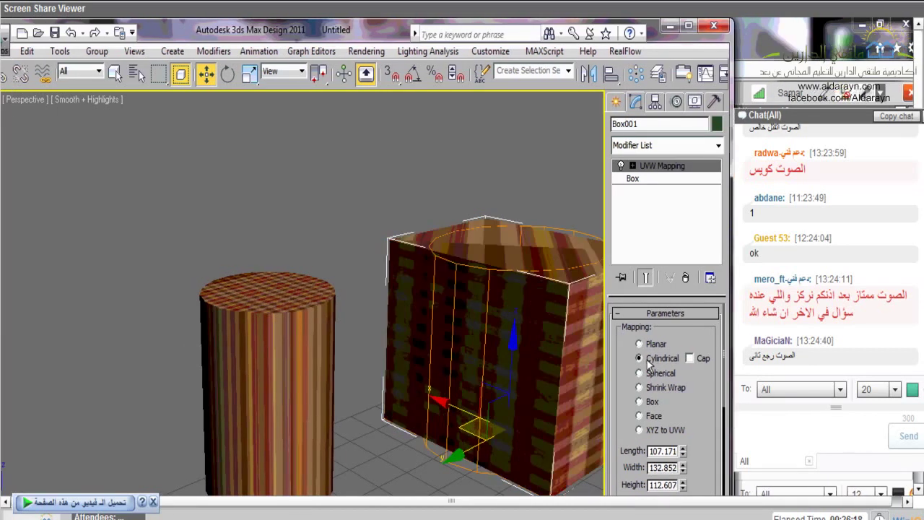
left_click(650, 401)
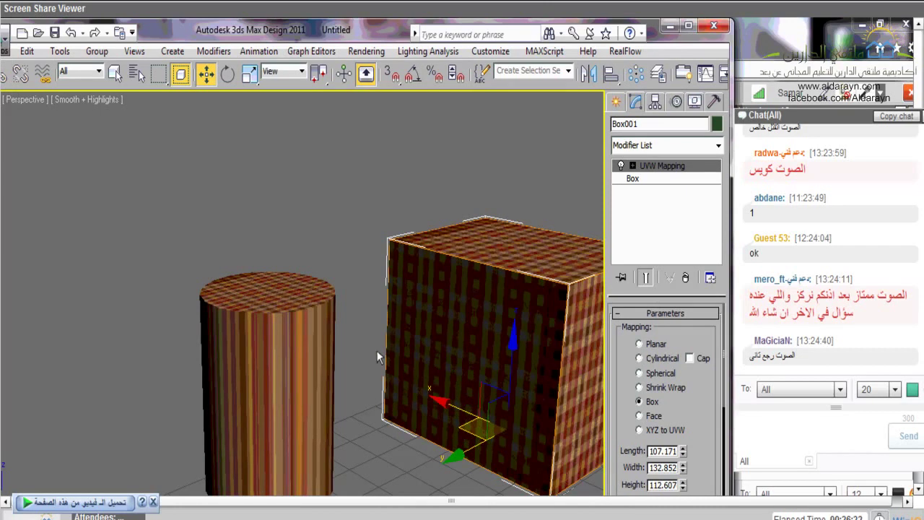
Select the cylinder and examine from several angles how Planar mapping projects the plaid texture onto its cap and sides.
left_click(268, 388)
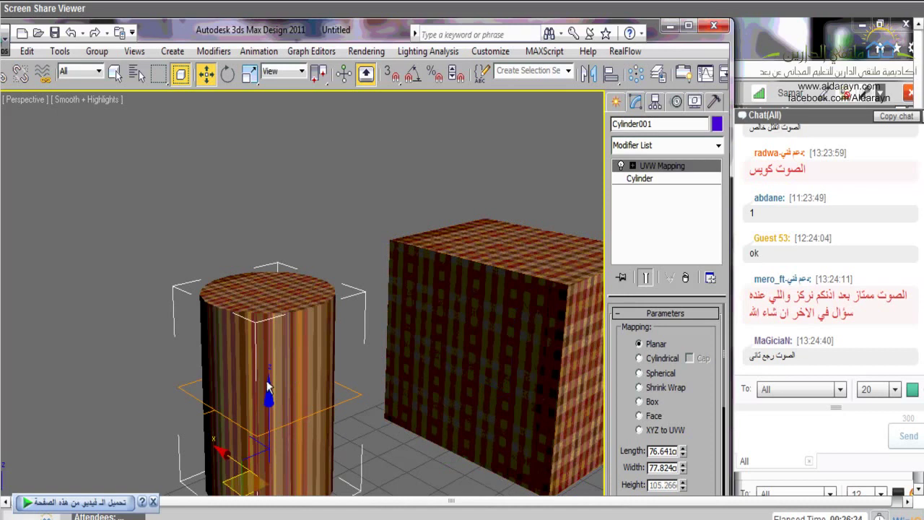
middle_click_drag(267, 387, 329, 325)
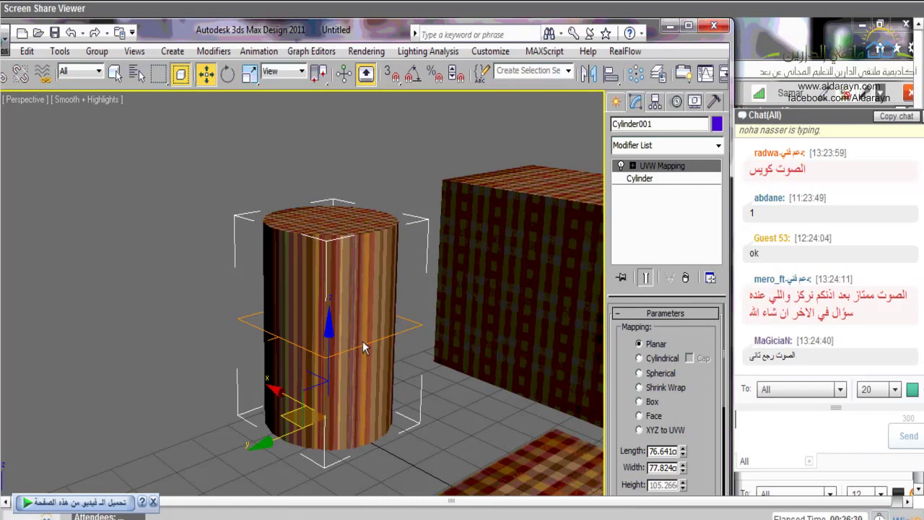
middle_click_drag(363, 341, 355, 366, "alt")
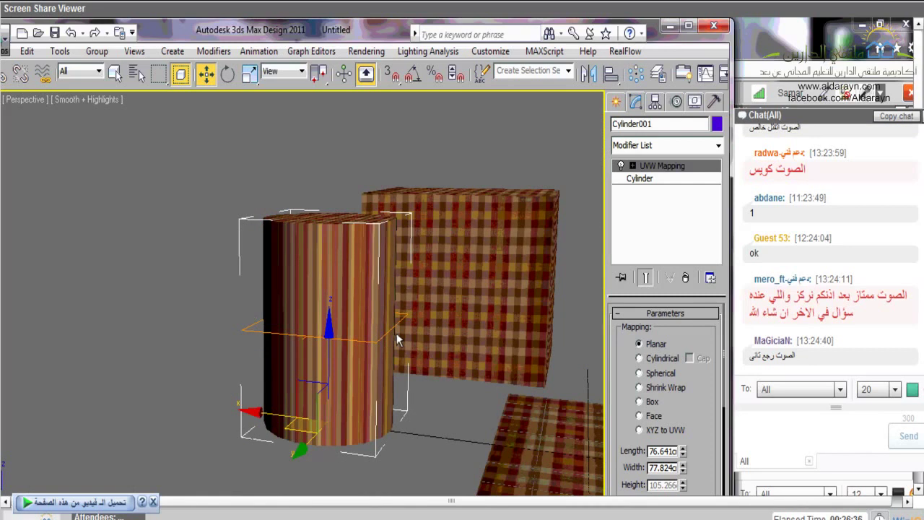
middle_click_drag(397, 333, 389, 370, "alt")
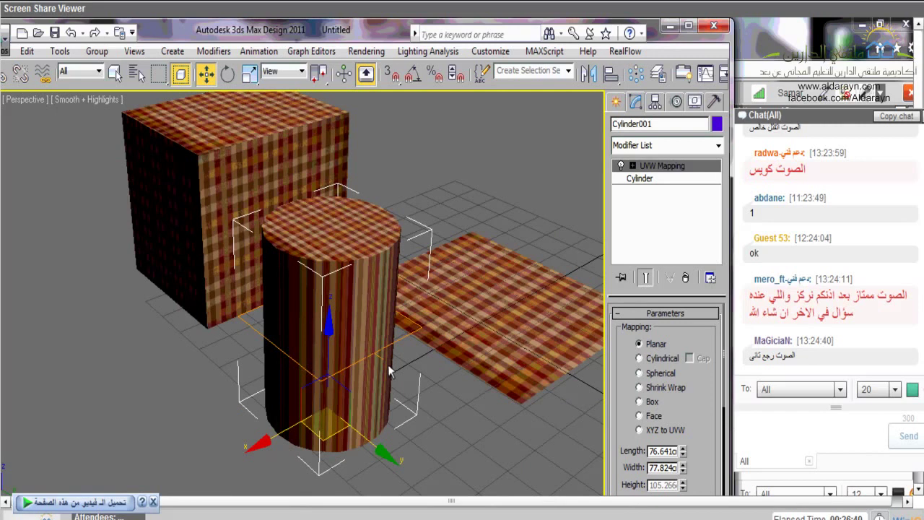
middle_click_drag(389, 370, 400, 349, "alt")
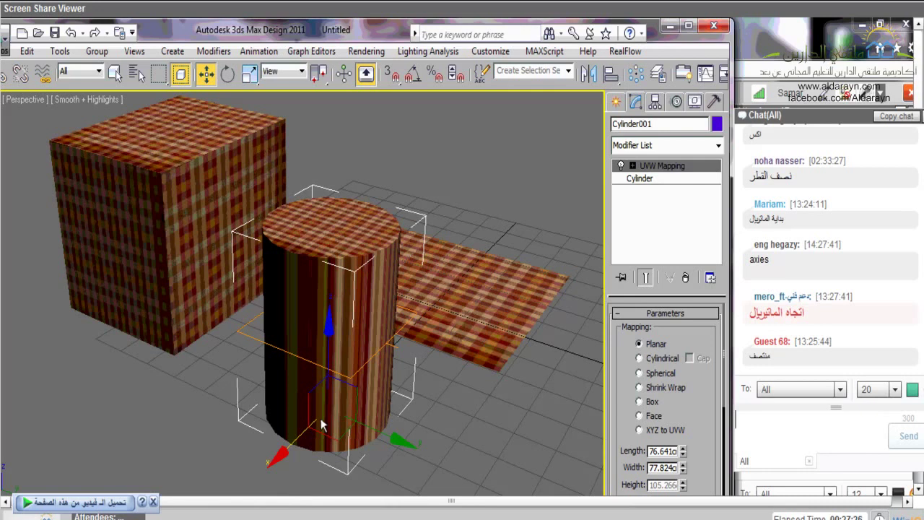
middle_click_drag(323, 425, 396, 419, "alt")
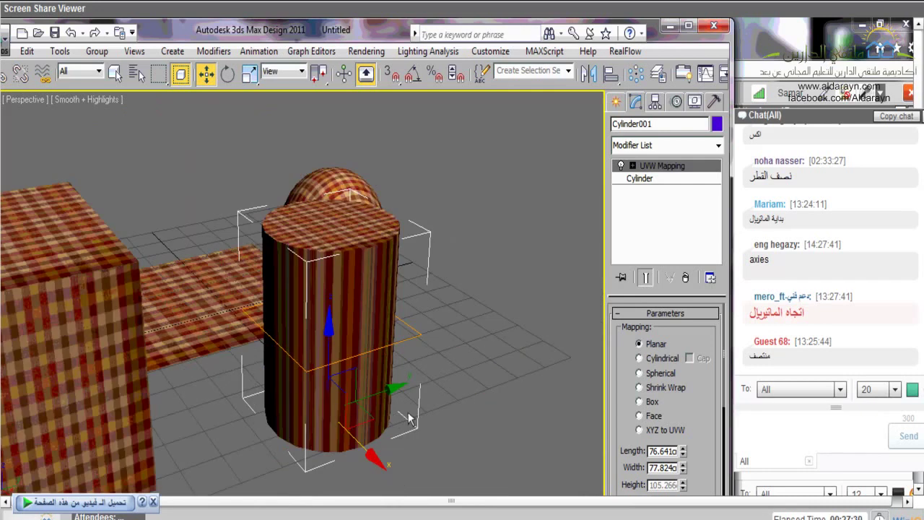
Switch the cylinder's UVW Map modifier to Cylindrical mapping with Cap enabled and check the texture on its cap and sides.
middle_click_drag(408, 419, 412, 398, "alt")
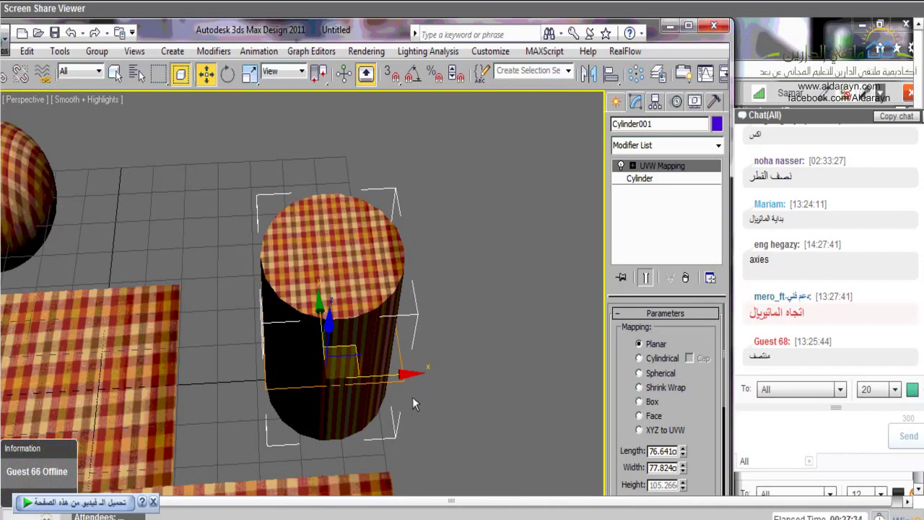
middle_click_drag(413, 397, 357, 393, "alt")
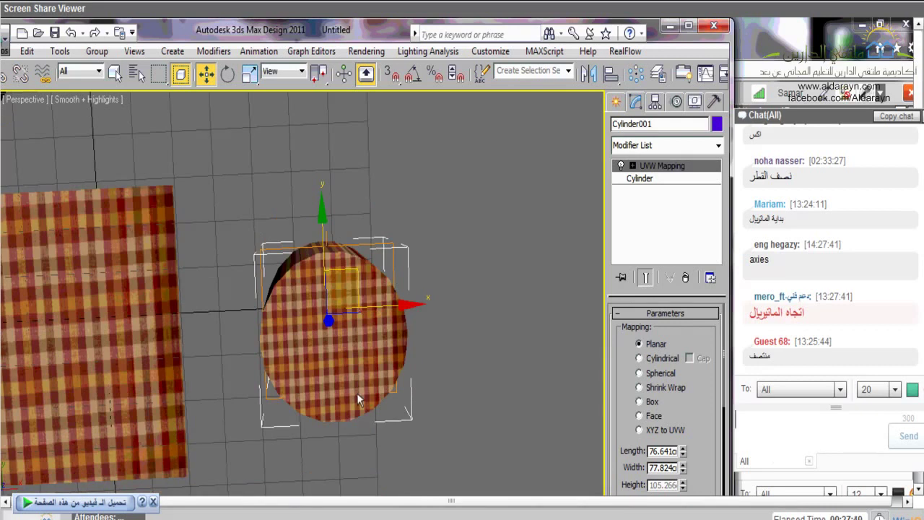
middle_click_drag(357, 393, 317, 307, "alt")
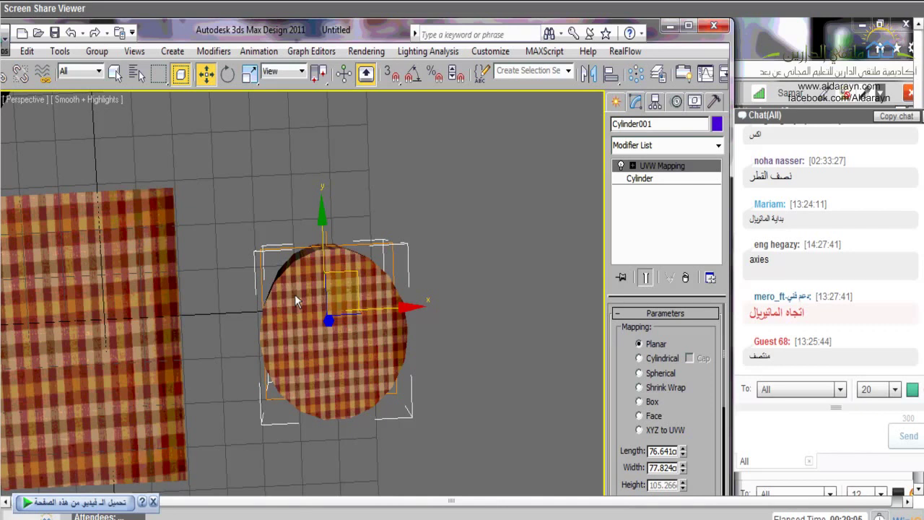
middle_click_drag(295, 294, 350, 247, "alt")
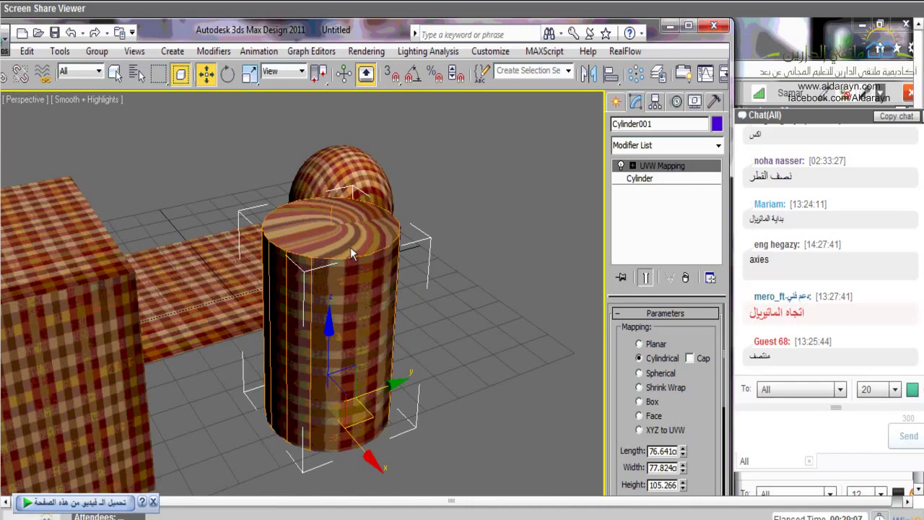
left_click(680, 359)
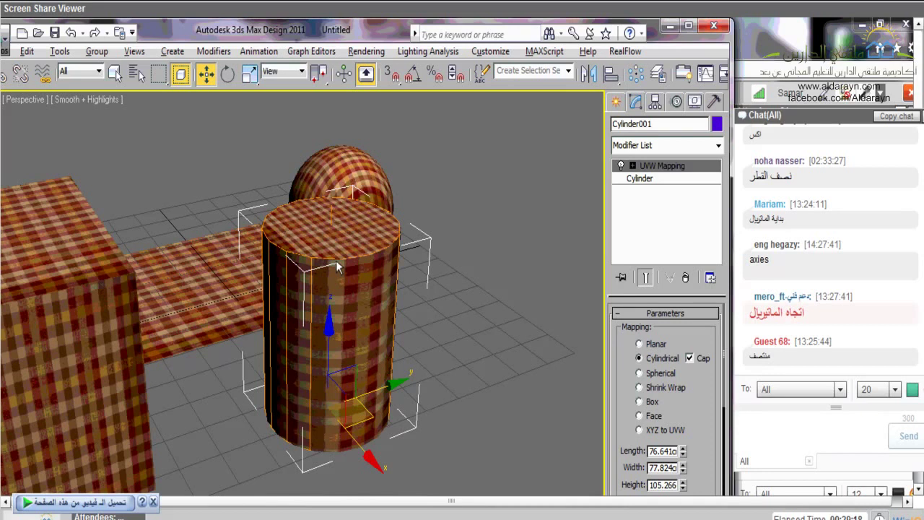
middle_click_drag(338, 267, 329, 290, "alt")
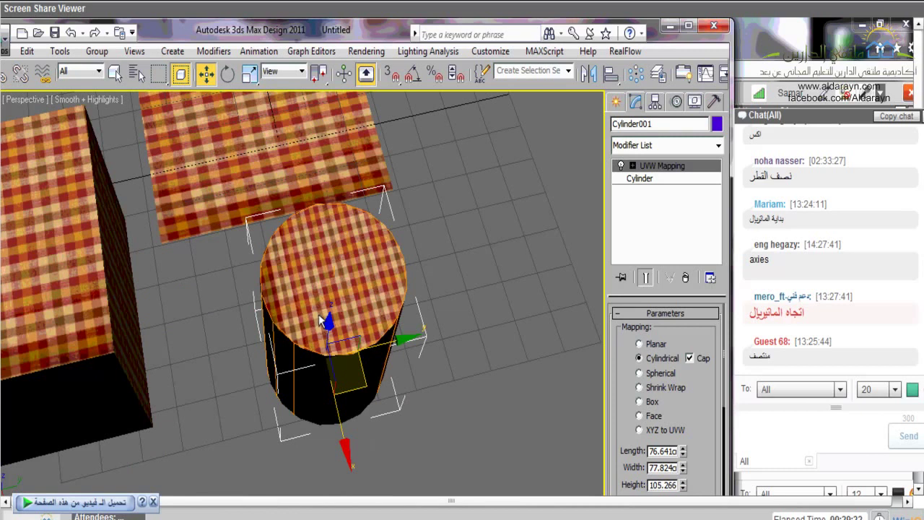
middle_click_drag(320, 315, 355, 343, "alt")
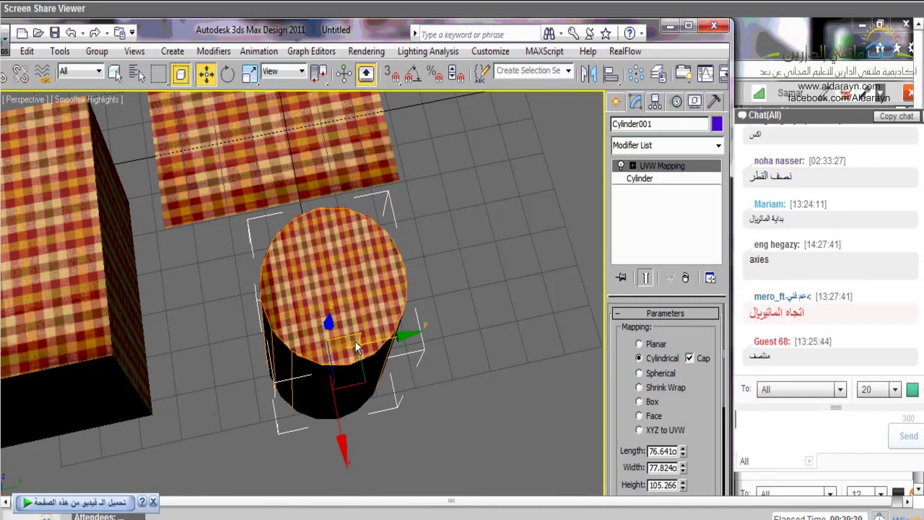
Select the sphere and set its UVW Map modifier to Spherical mapping.
middle_click_drag(356, 348, 401, 351, "alt")
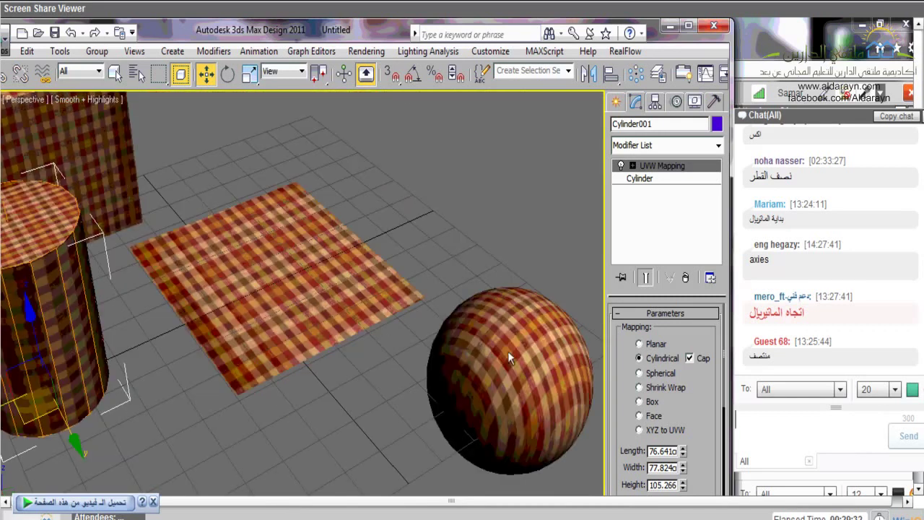
middle_click_drag(508, 351, 403, 284)
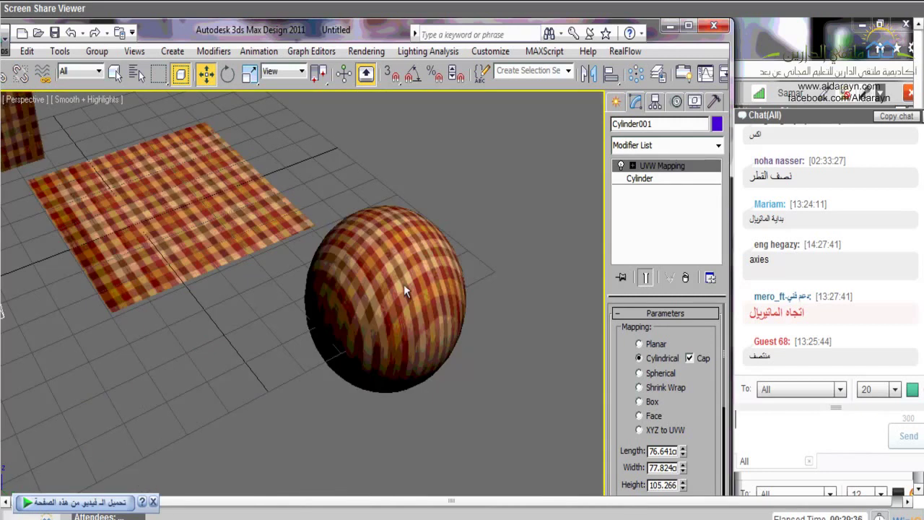
middle_click_drag(404, 284, 376, 266, "alt")
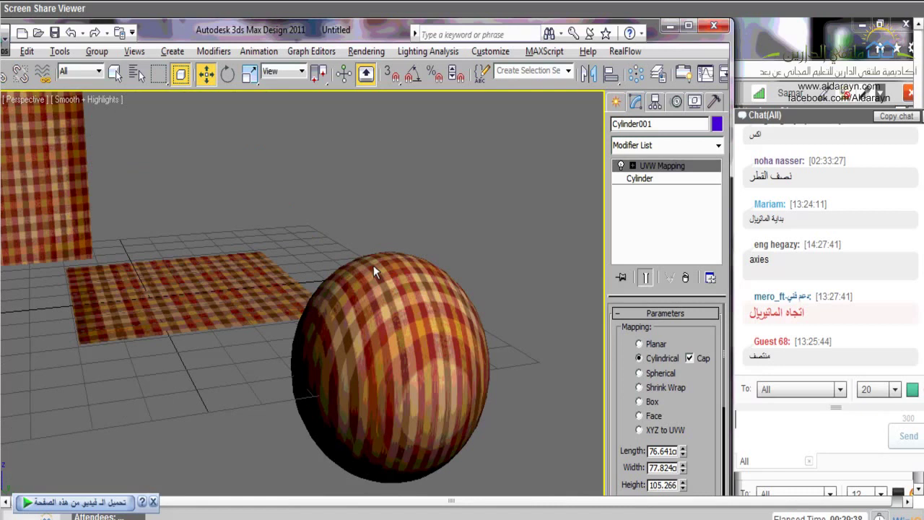
left_click(375, 271)
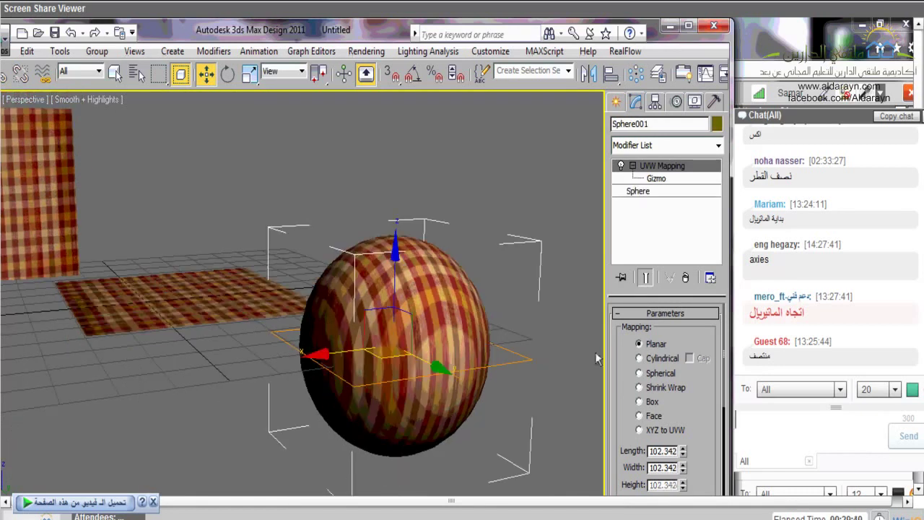
left_click(639, 373)
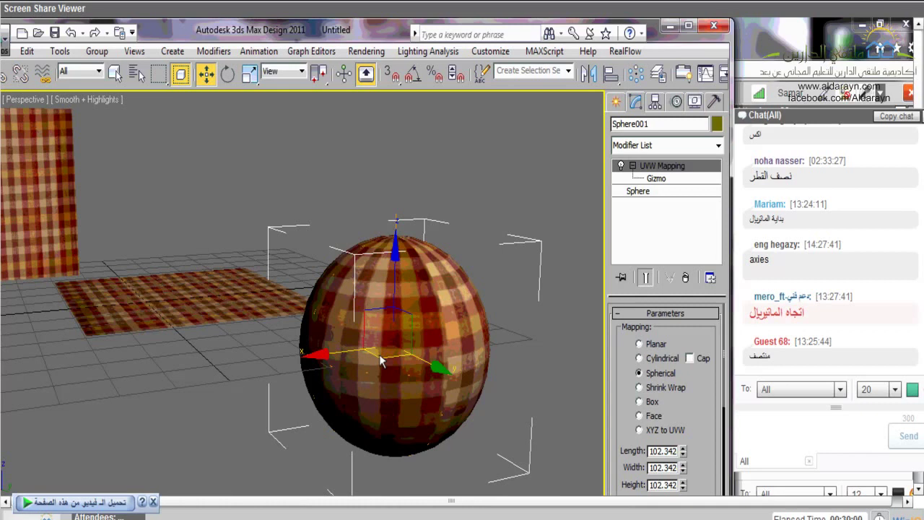
middle_click_drag(345, 320, 406, 369, "alt")
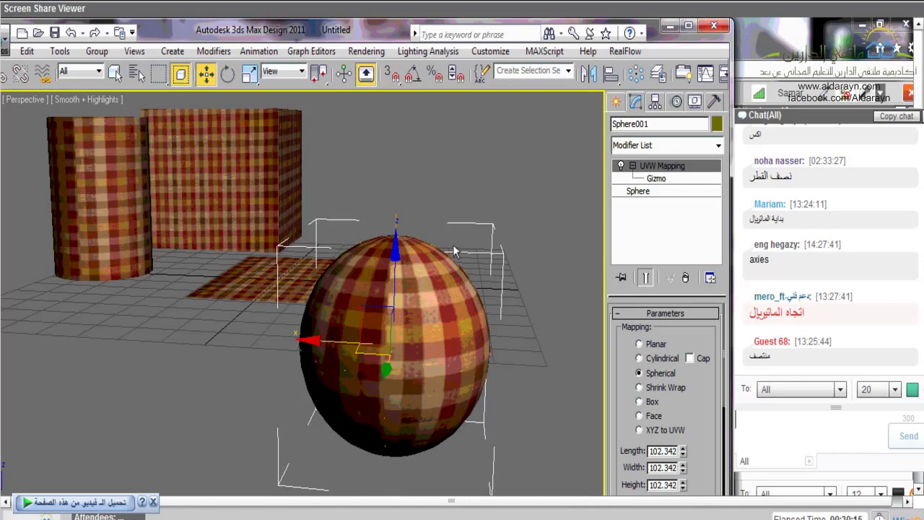
Enter the Gizmo level of the sphere's UVW Map modifier with the Scale tool to view the spherical gizmo, and return to the modifier level.
left_click(646, 179)
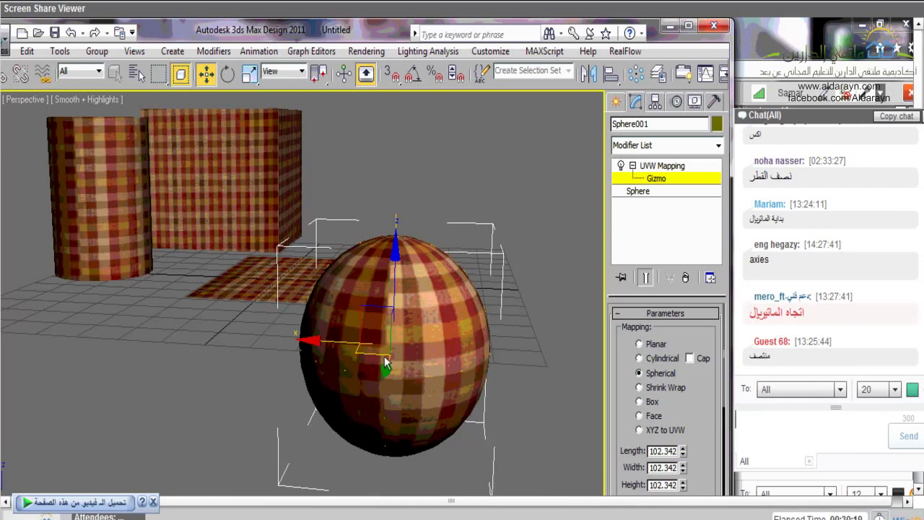
left_click(249, 75)
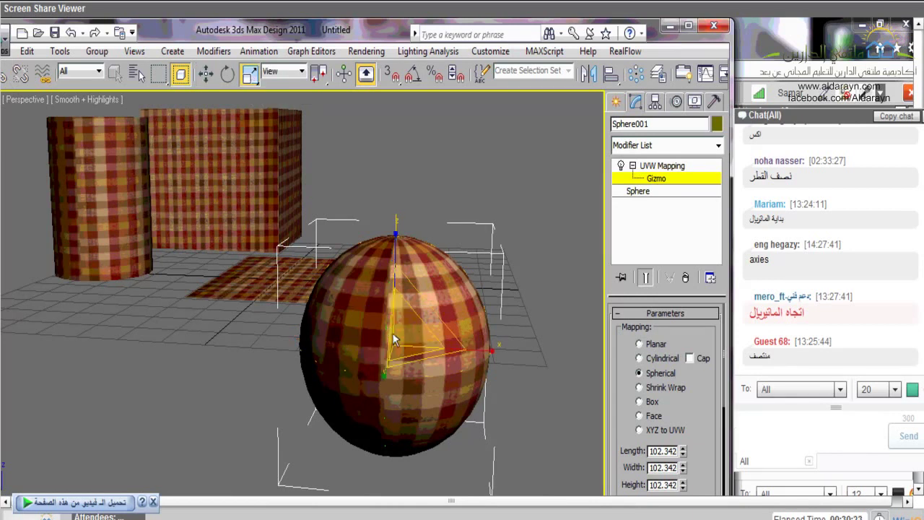
left_click(390, 343)
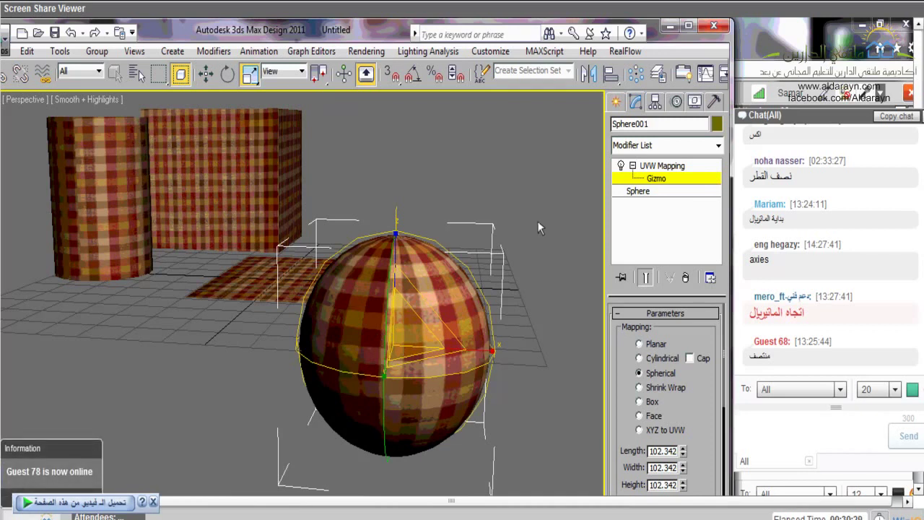
key("ctrl+b")
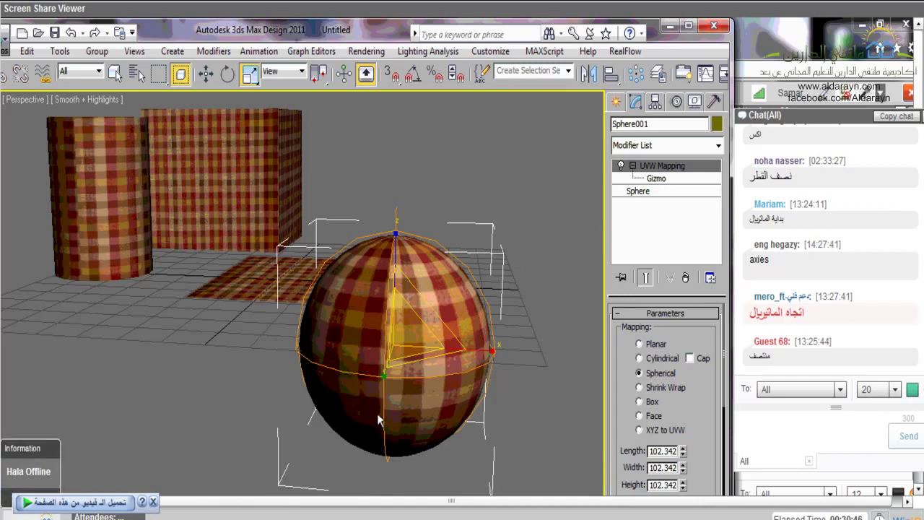
Examine from above, below and the side how Spherical mapping wraps the plaid texture around the sphere's poles and seam.
middle_click_drag(379, 420, 435, 398, "alt")
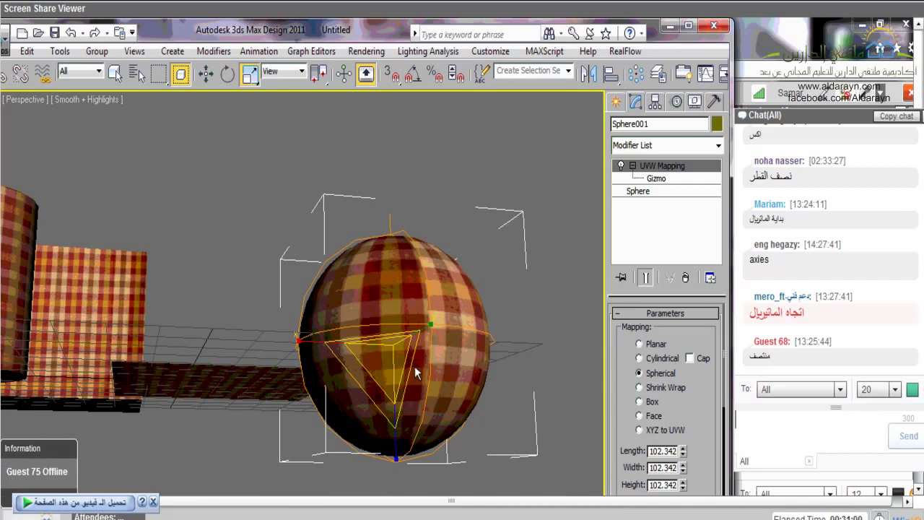
middle_click_drag(415, 372, 403, 397, "alt")
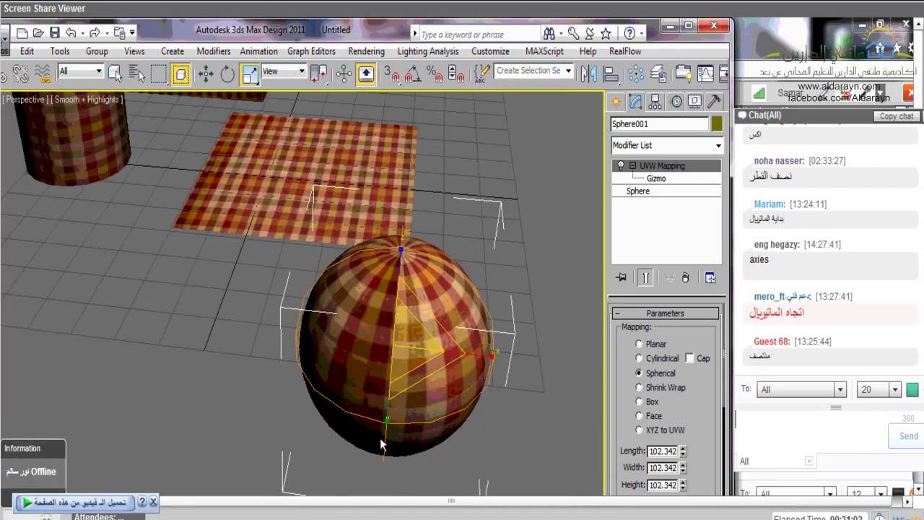
middle_click_drag(381, 440, 373, 384, "alt")
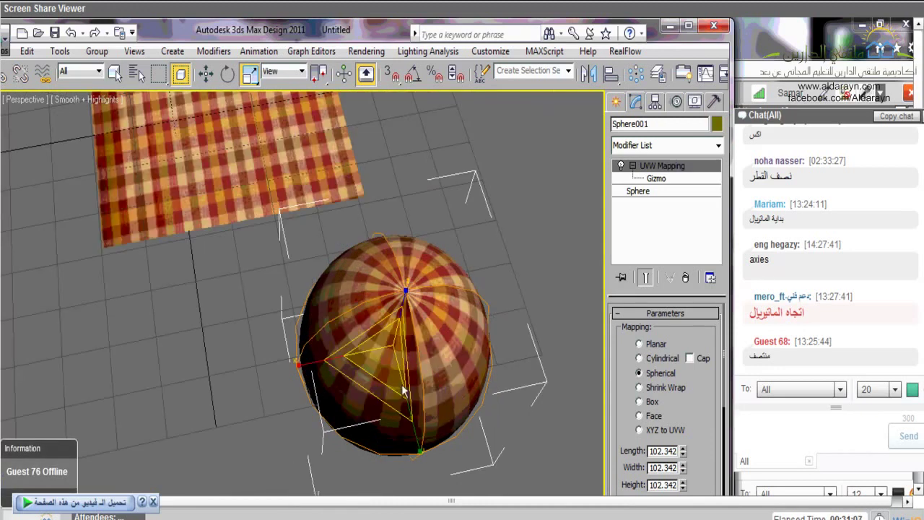
key("q")
middle_click_drag(405, 391, 414, 357, "alt")
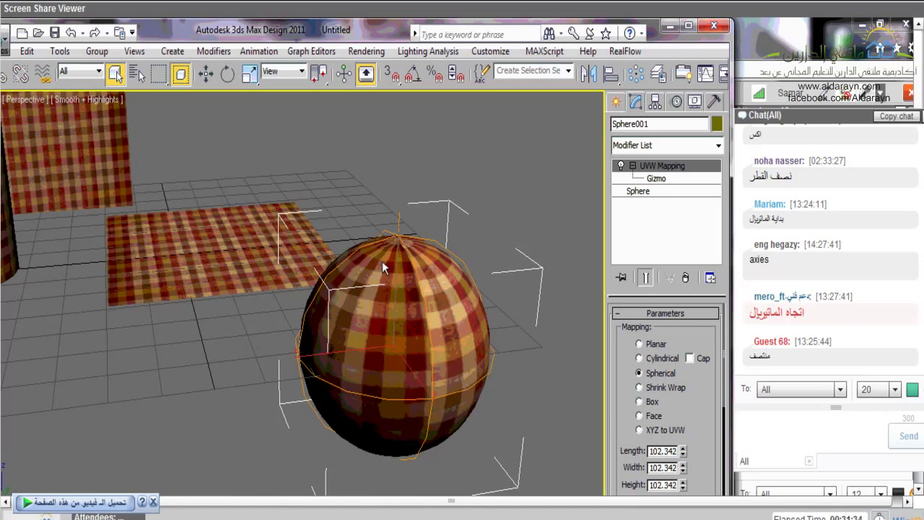
middle_click_drag(382, 261, 376, 213, "alt")
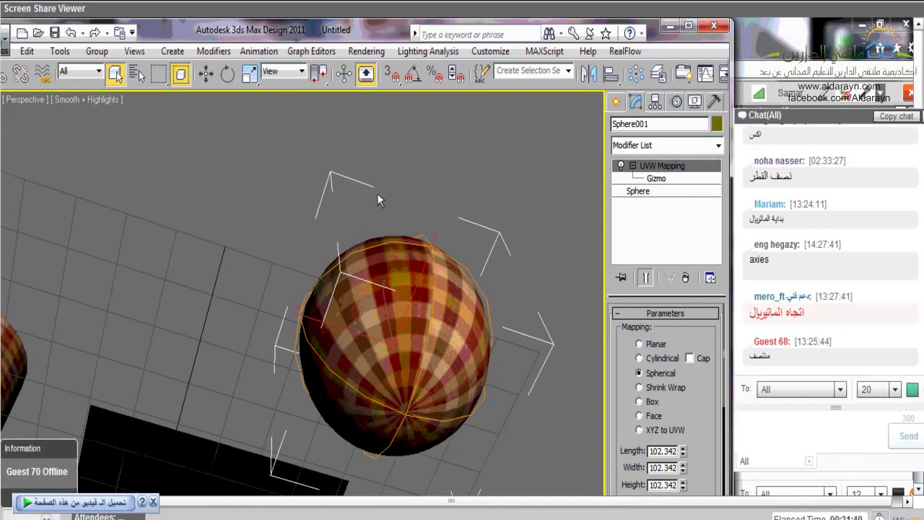
middle_click_drag(377, 193, 357, 371, "alt")
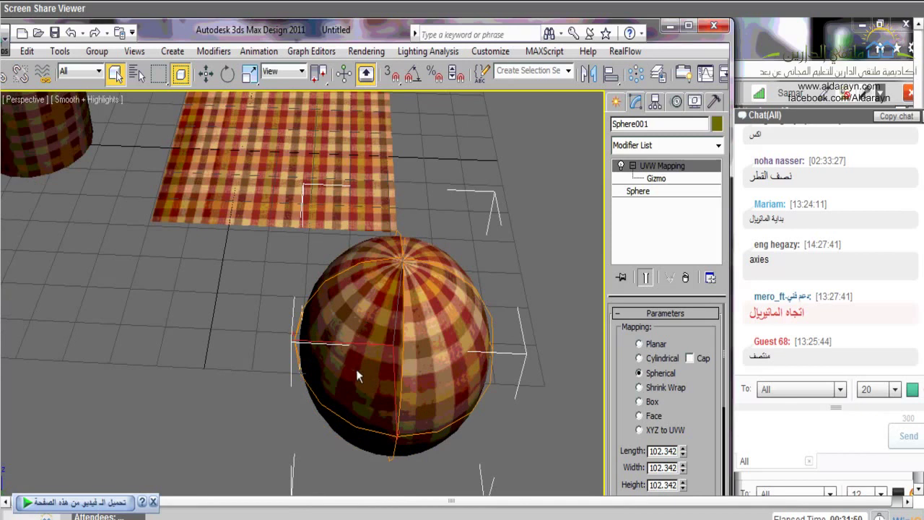
middle_click_drag(356, 370, 345, 298, "alt")
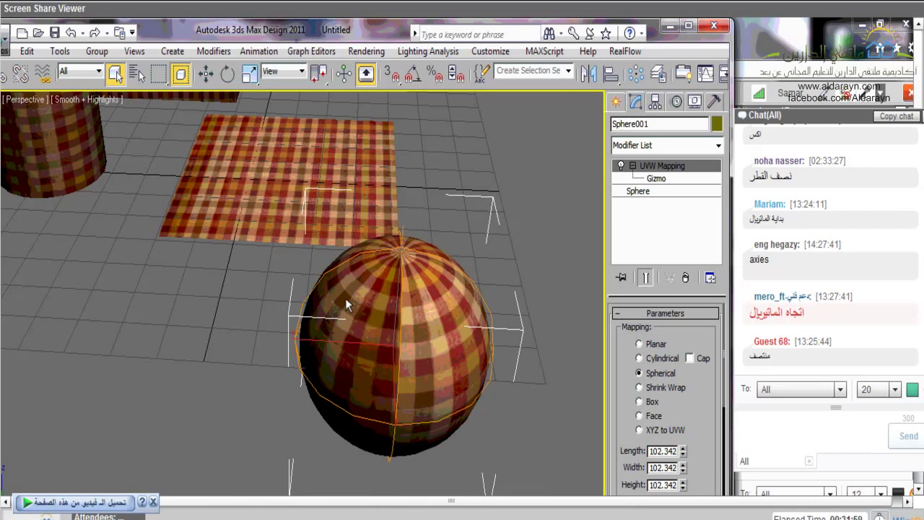
Try Shrink Wrap mapping on the sphere and inspect the plaid texture from the side and underneath.
key("Down")
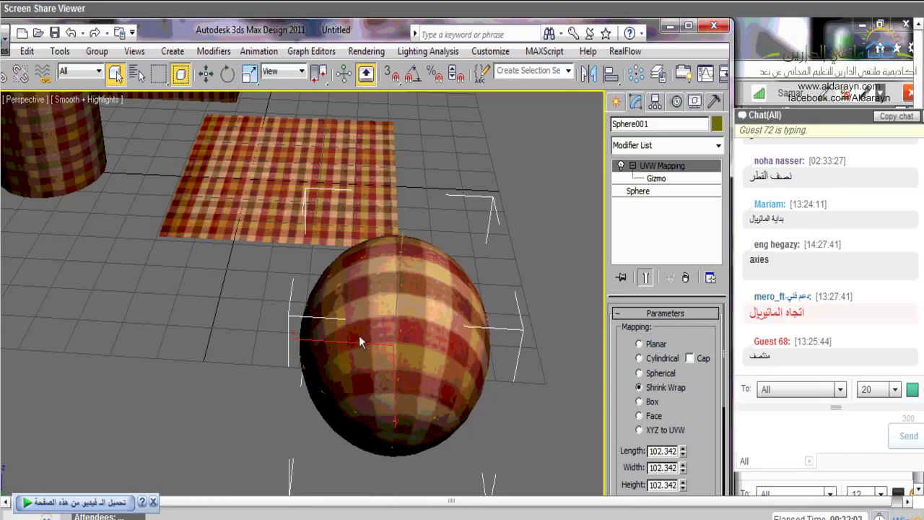
middle_click_drag(359, 335, 379, 379)
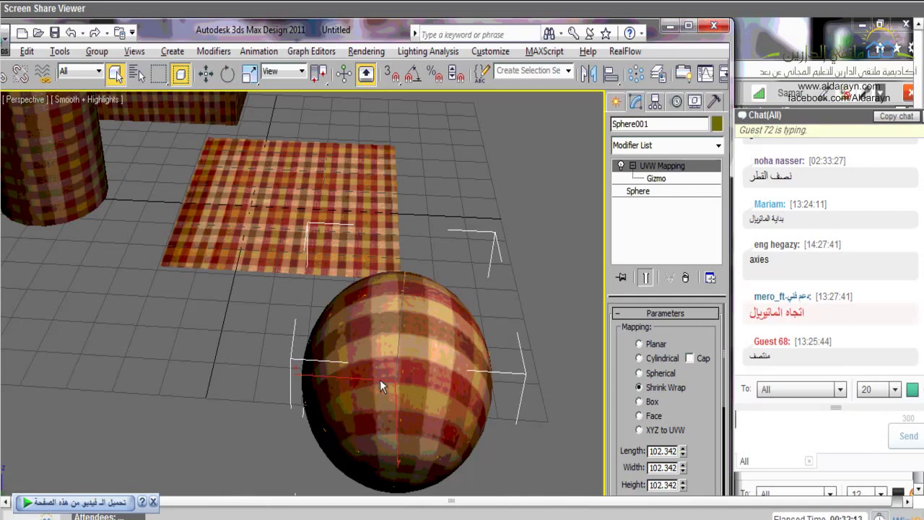
middle_click_drag(380, 379, 400, 423, "alt")
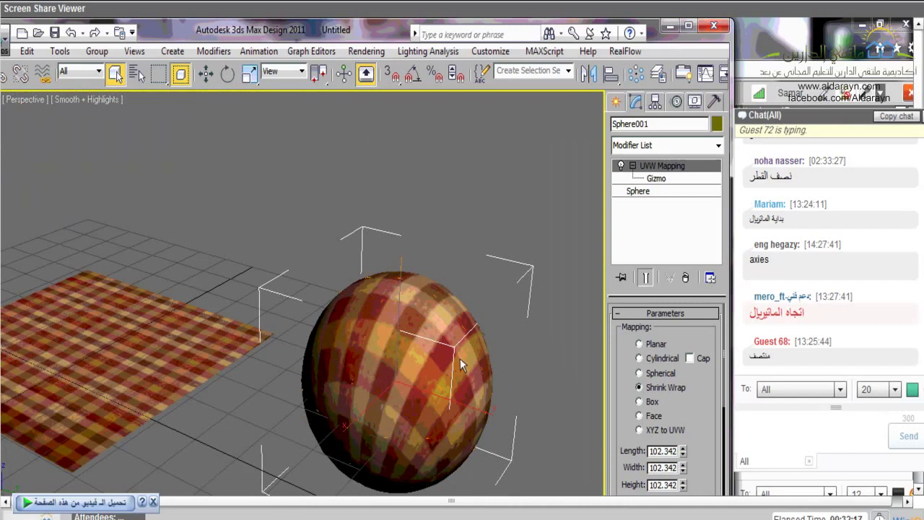
middle_click_drag(460, 358, 409, 386, "alt")
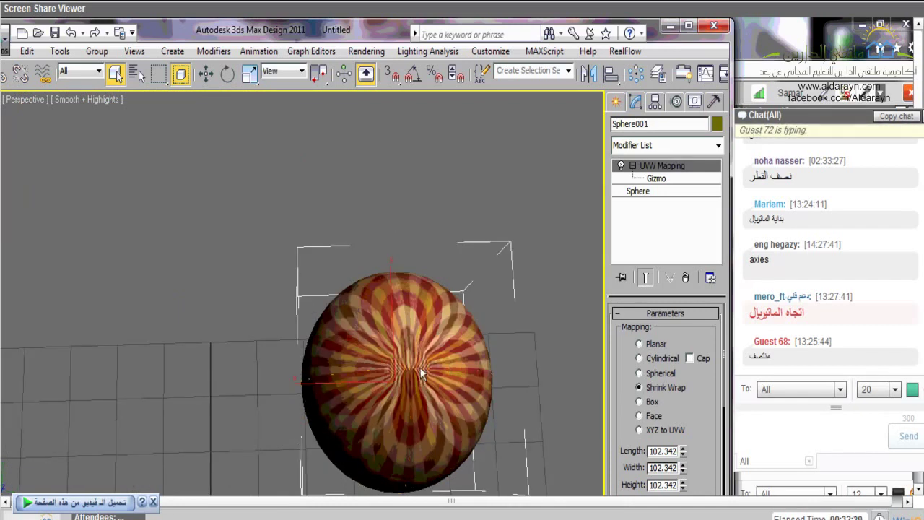
middle_click_drag(422, 372, 405, 407, "alt")
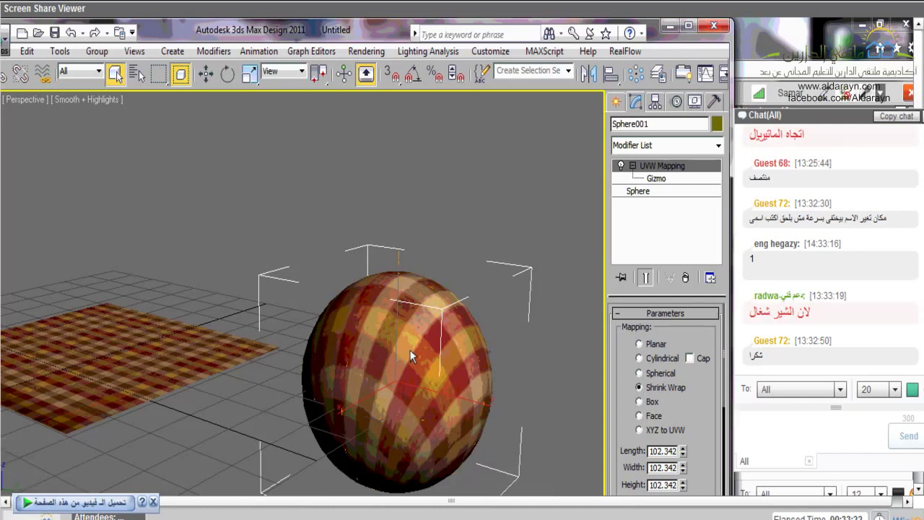
middle_click_drag(409, 356, 408, 397, "alt")
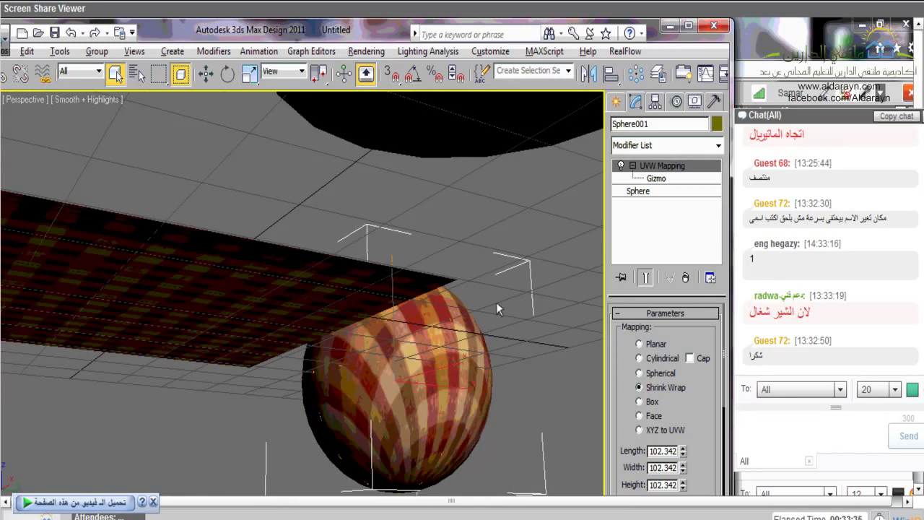
middle_click_drag(497, 302, 455, 325, "alt")
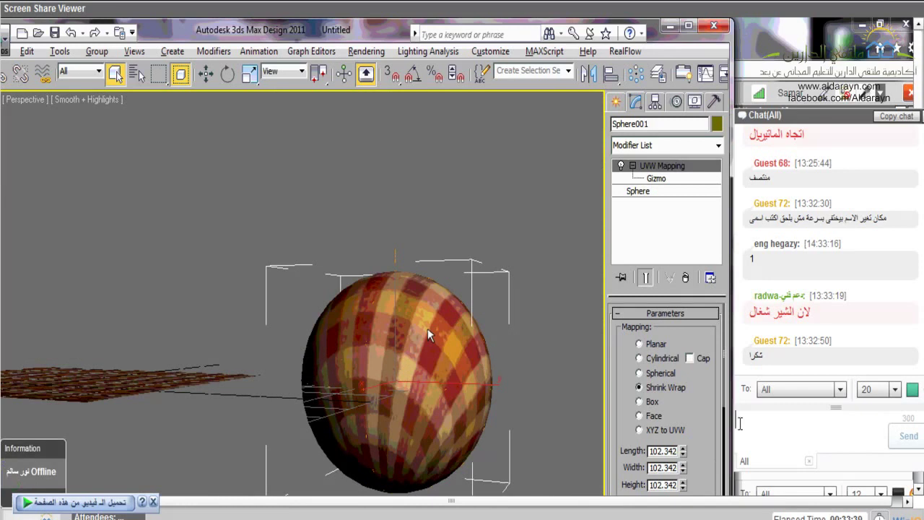
Switch the sphere's UVW Map modifier to Face mapping and display Edged Faces to compare the texture with individual polygons.
middle_click_drag(427, 329, 418, 353, "alt")
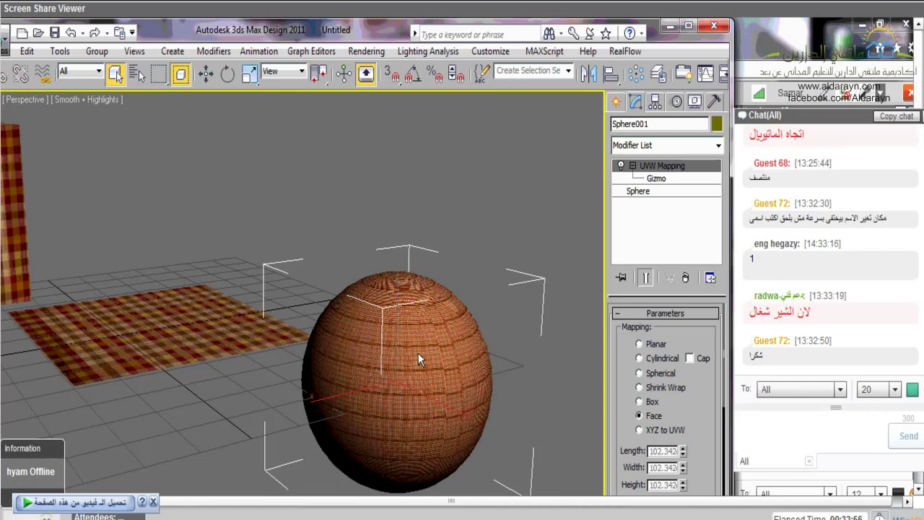
scroll(422, 199, "up", 5)
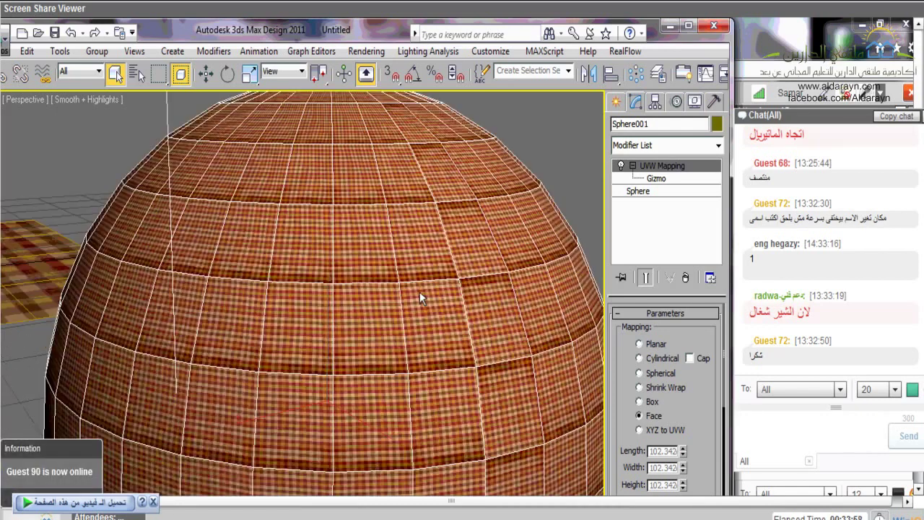
key("F4")
scroll(364, 289, "down", 5)
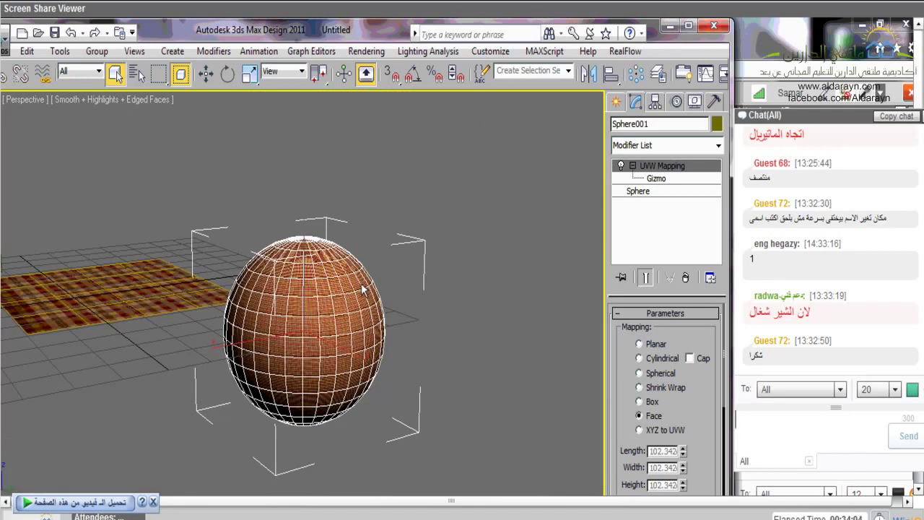
scroll(363, 289, "up", 3)
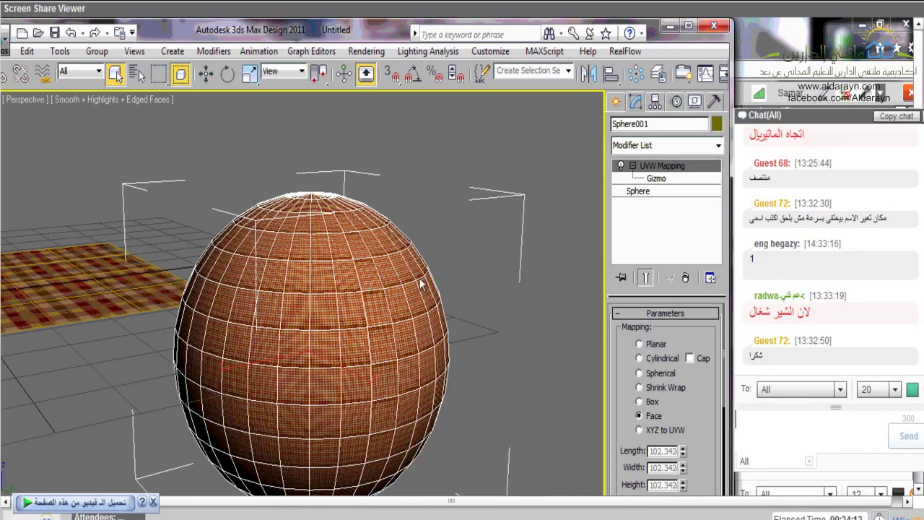
Try different segment counts on the base sphere, hide Edged Faces to compare the Face-mapped texture, and settle on 36 segments.
left_click(638, 190)
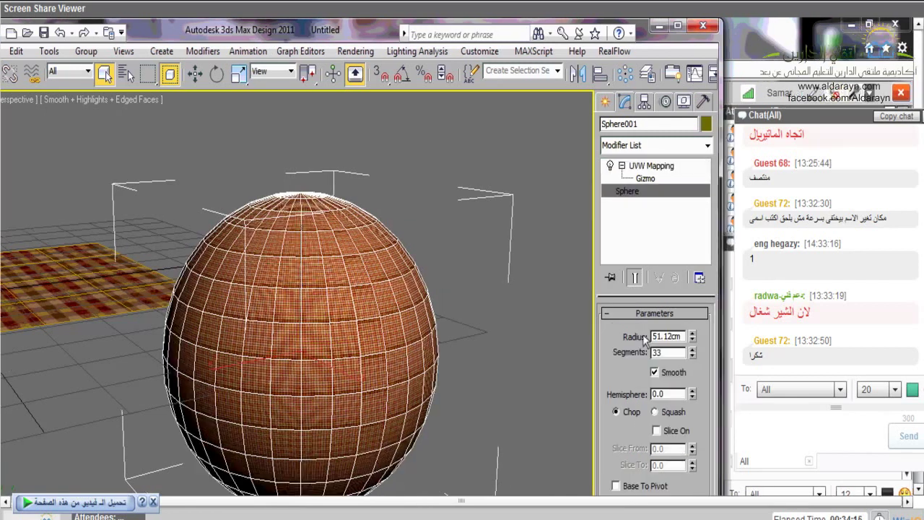
left_click(693, 350)
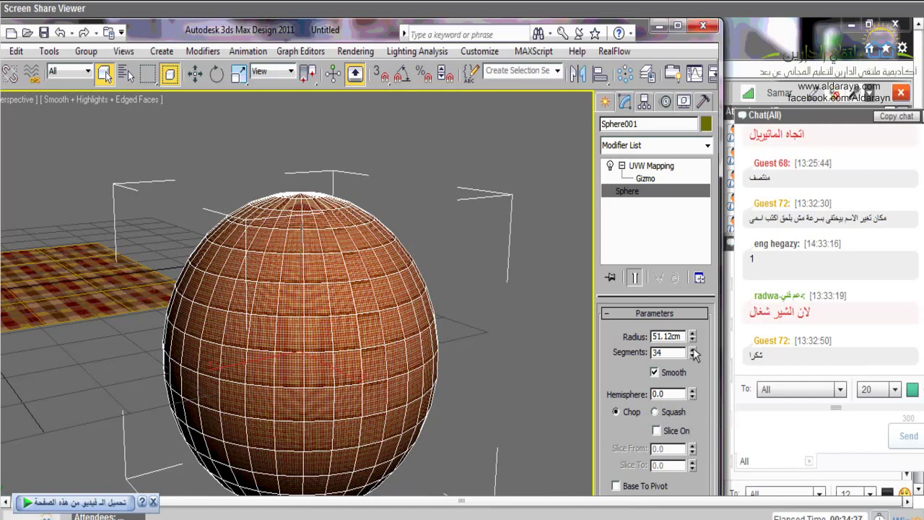
left_click(693, 350)
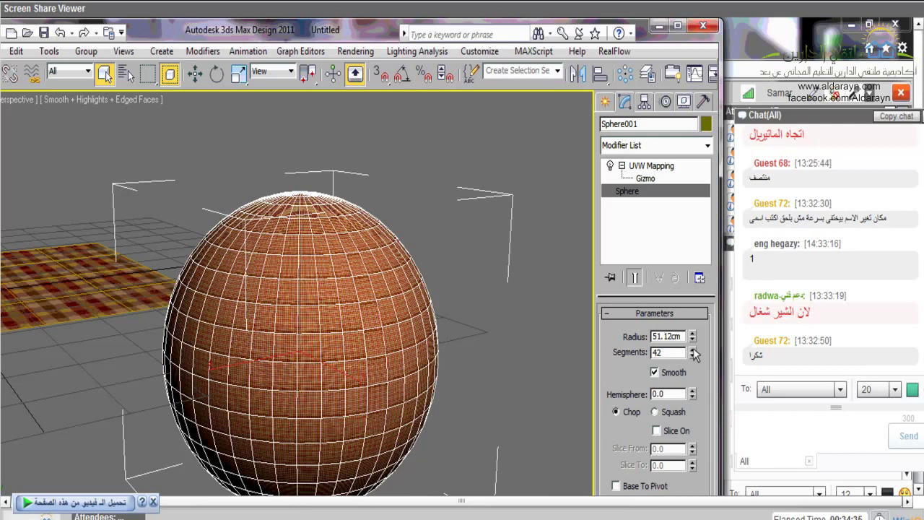
key("F4")
left_click(692, 355)
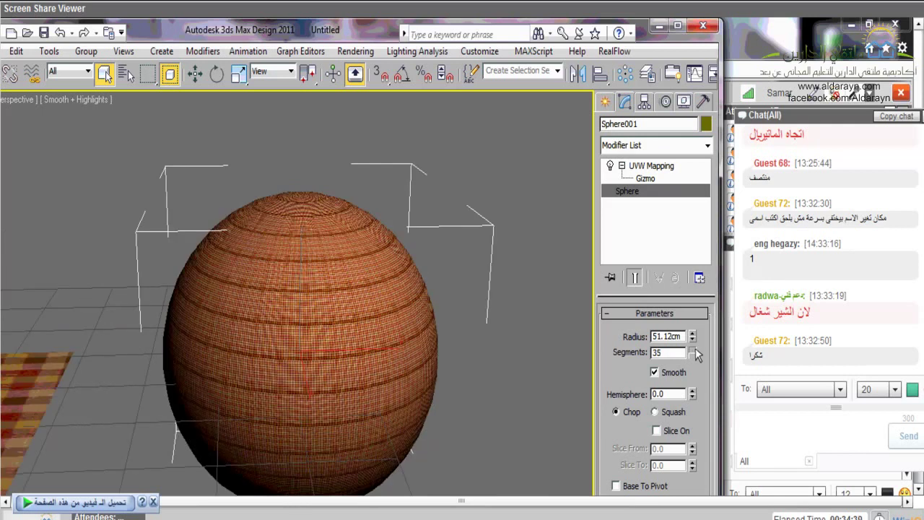
left_click(693, 350)
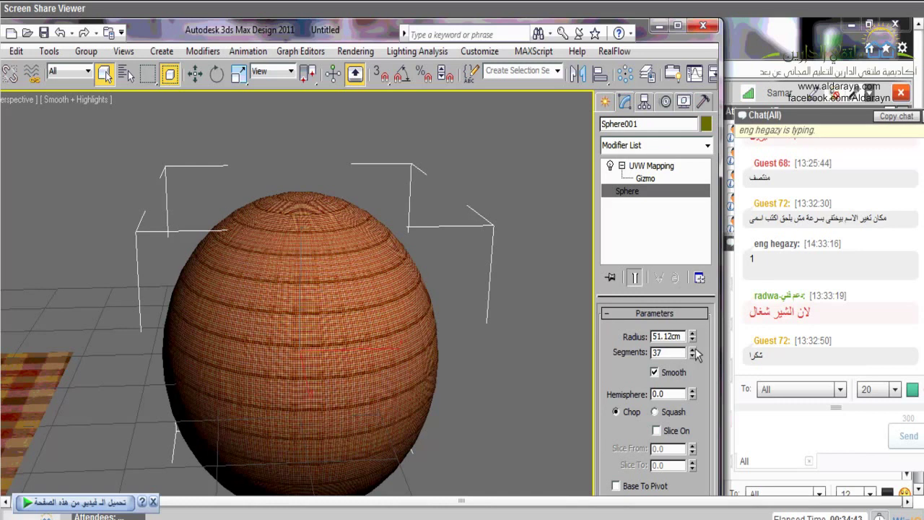
left_click(693, 349)
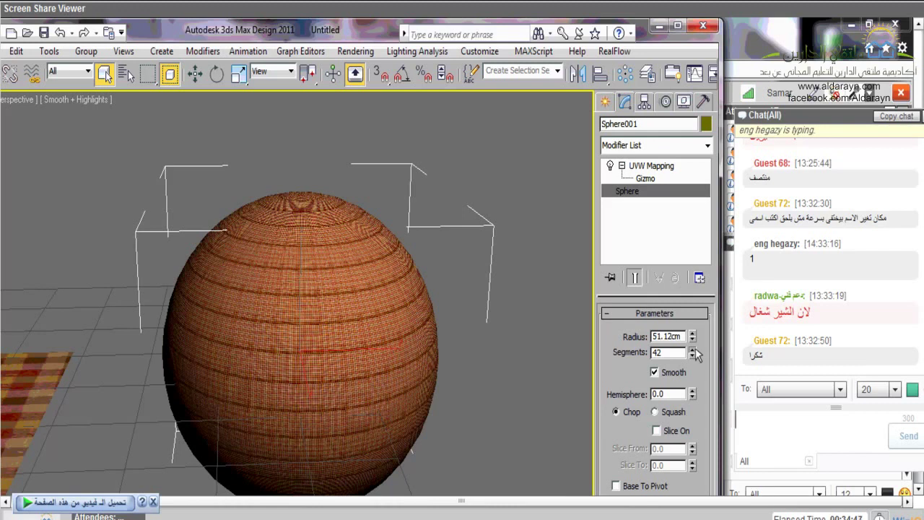
left_click_drag(694, 354, 324, 333)
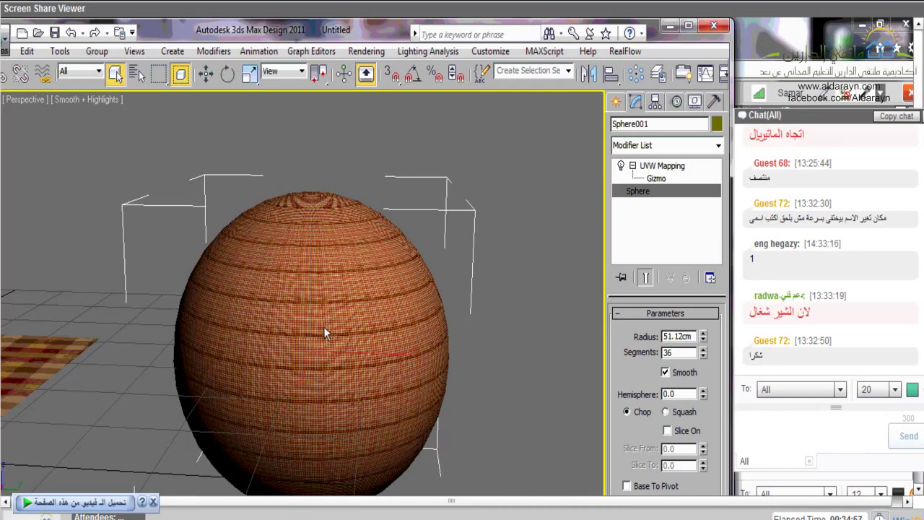
Set the box's base segments to 4 for length, 4 for width and 3 for height.
scroll(310, 347, "down", 6)
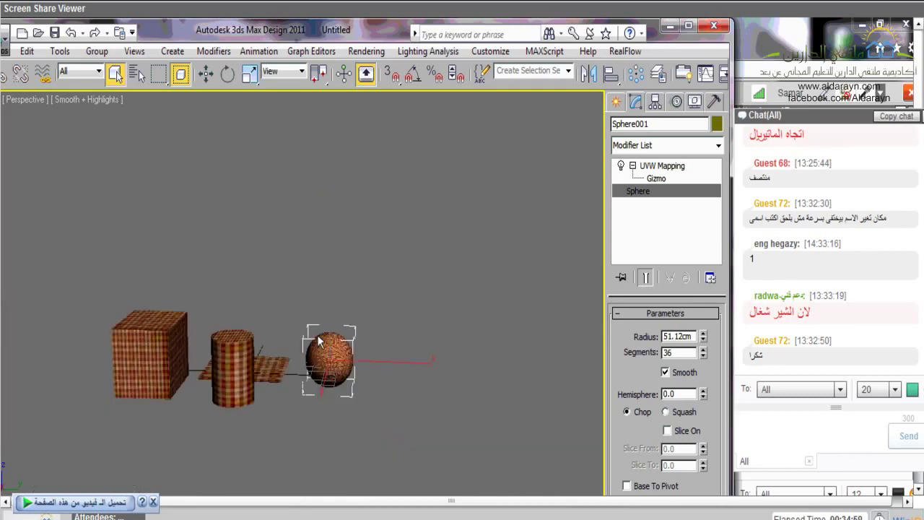
scroll(303, 361, "up", 2)
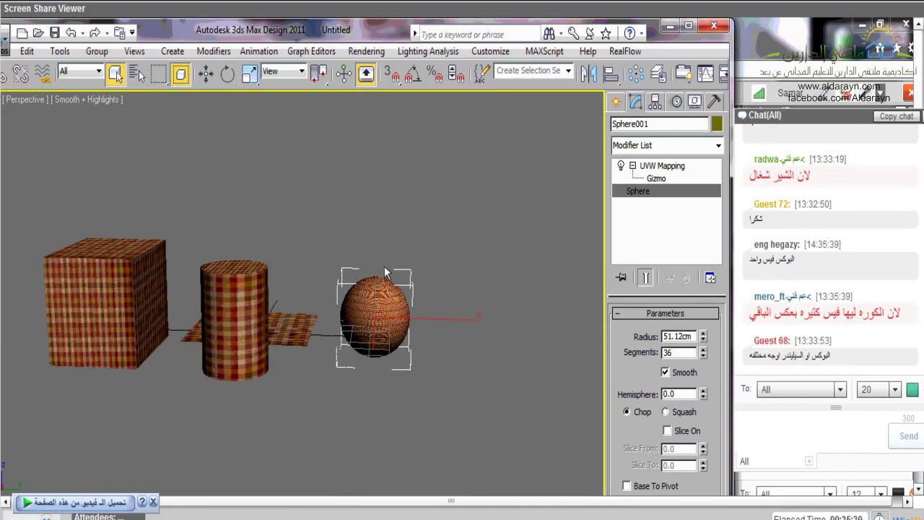
left_click(105, 303)
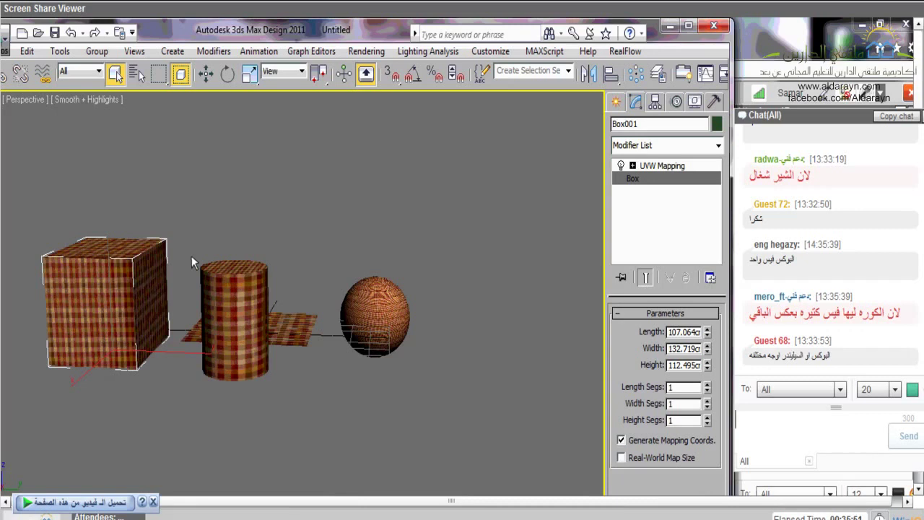
left_click(693, 387)
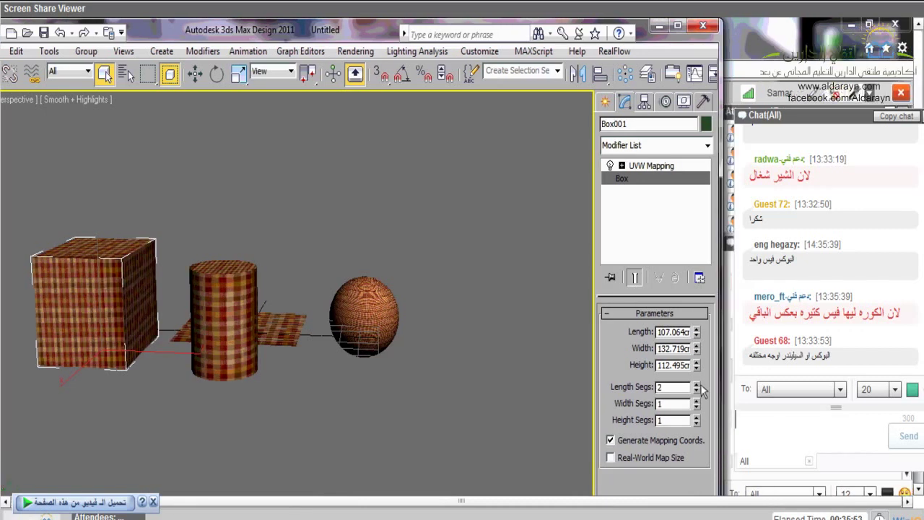
type("4")
key("Tab")
type("4")
key("Tab")
type("3")
Switch the box's UVW Map modifier to Face mapping and display Edged Faces to compare the texture with each polygon.
left_click(628, 172)
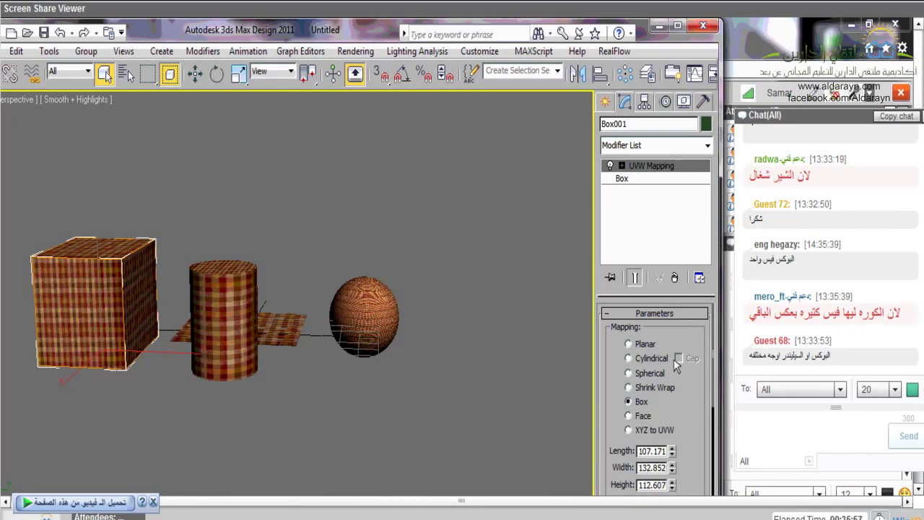
left_click(639, 416)
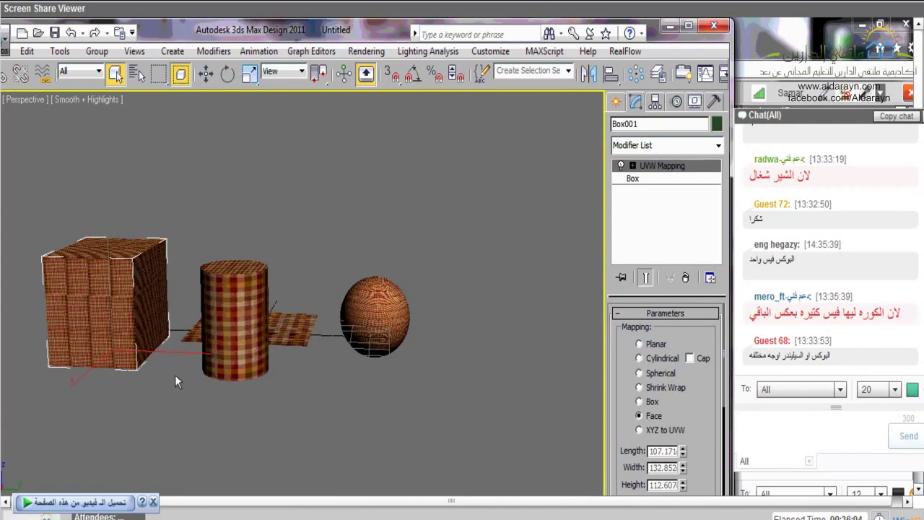
middle_click_drag(175, 375, 220, 374, "alt")
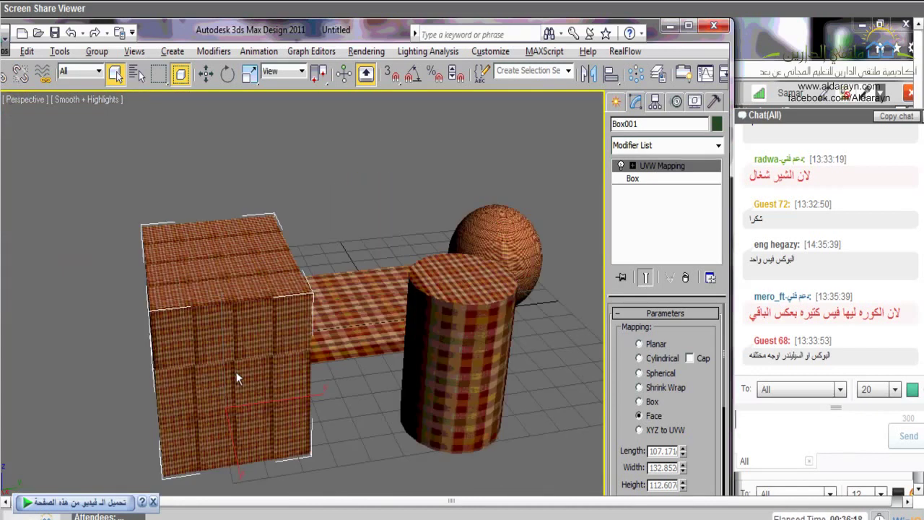
middle_click_drag(236, 372, 222, 387, "alt")
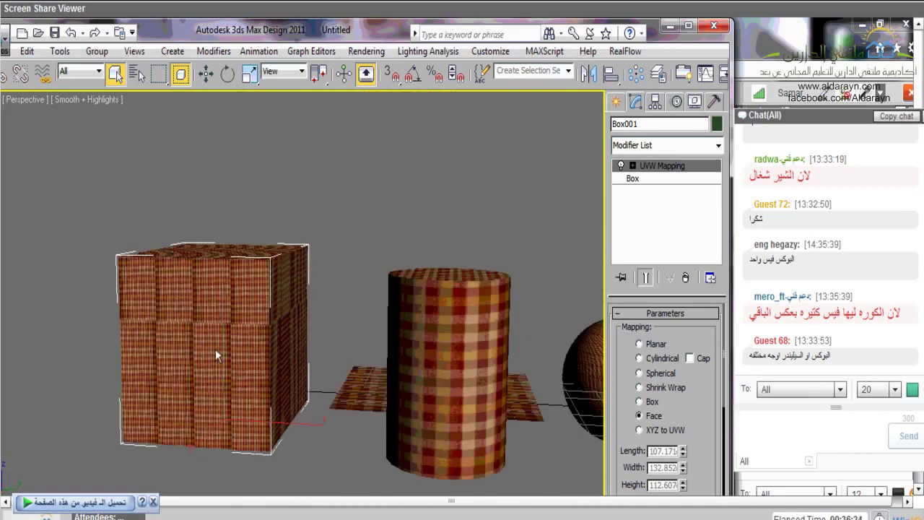
key("F4")
middle_click_drag(217, 354, 453, 363, "alt")
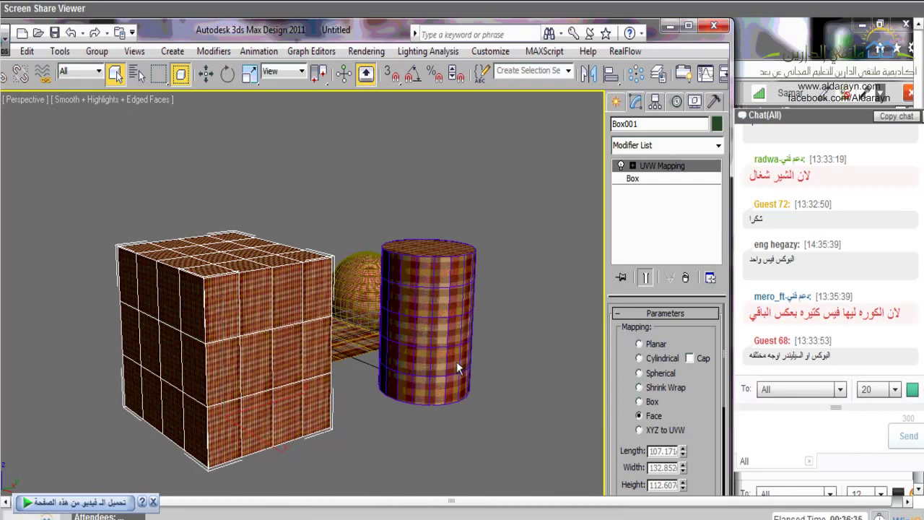
middle_click_drag(457, 369, 437, 378, "alt")
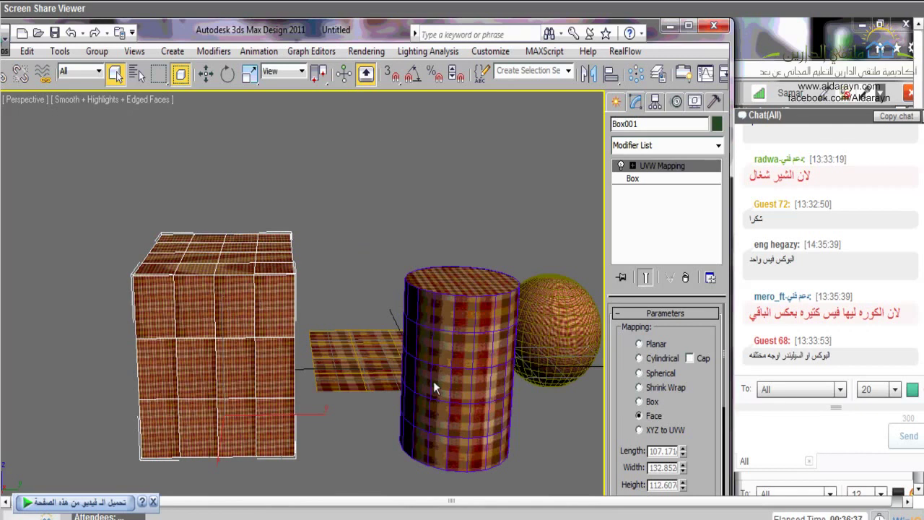
Switch the cylinder's UVW Map modifier to Face mapping and inspect the plaid texture on its top cap and sides.
left_click(433, 381)
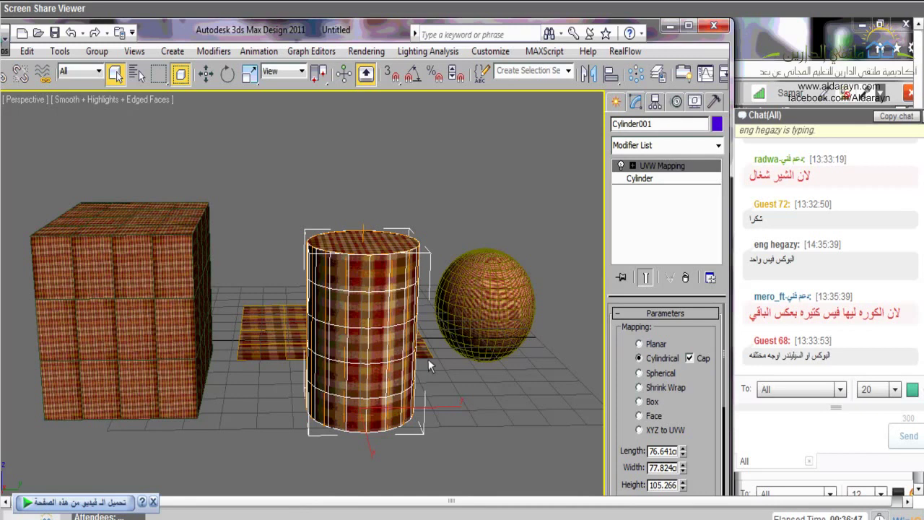
left_click(639, 416)
middle_click_drag(405, 339, 333, 453, "alt")
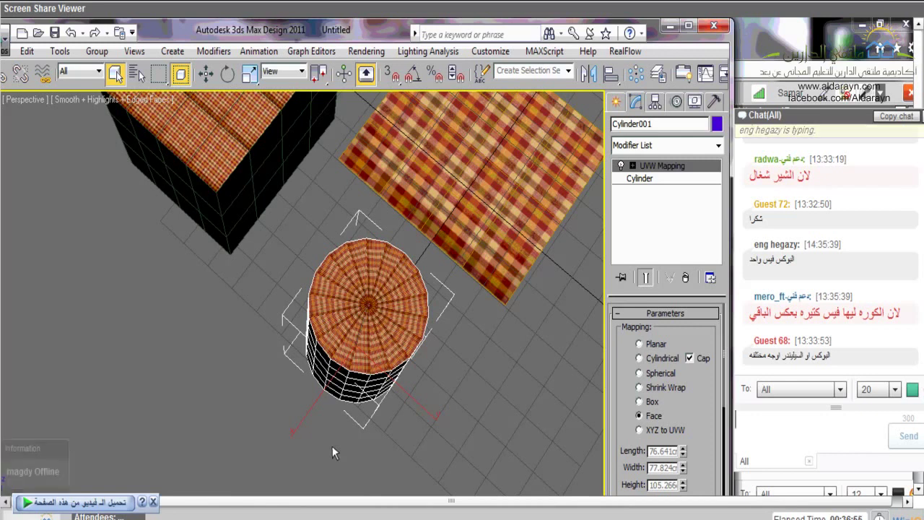
middle_click_drag(332, 446, 362, 442, "alt")
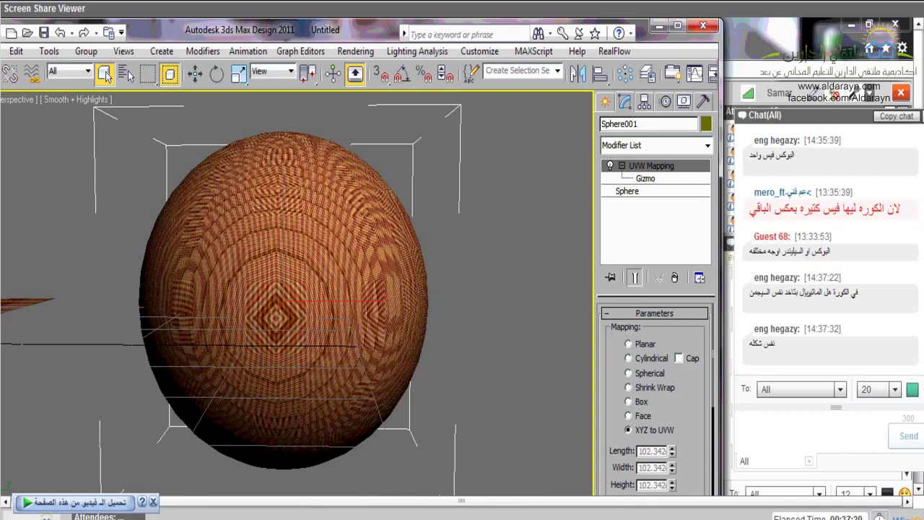
Set the sphere's UVW Map modifier back to Face mapping and display Edged Faces.
left_click(628, 415)
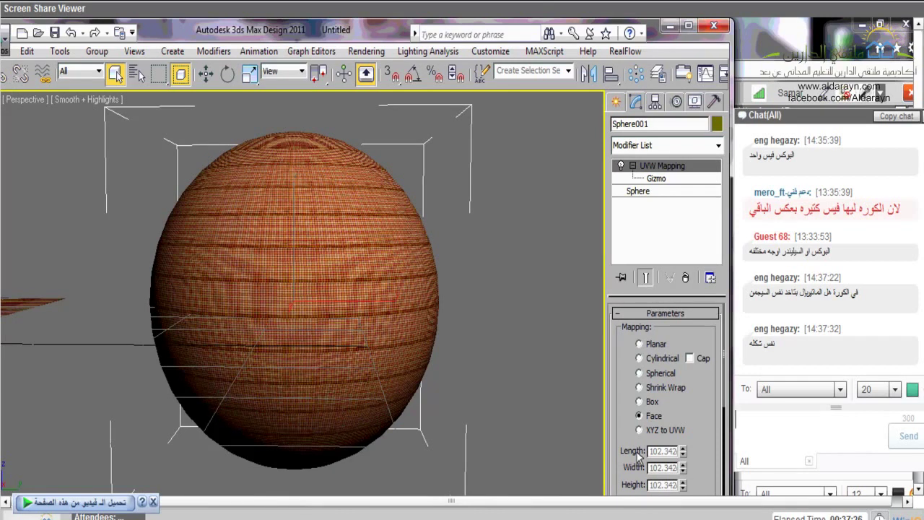
key("F4")
Create a GeoSphere with a radius of about 36.7 cm beside the sphere and apply the plaid bitmap material to it.
left_click(615, 101)
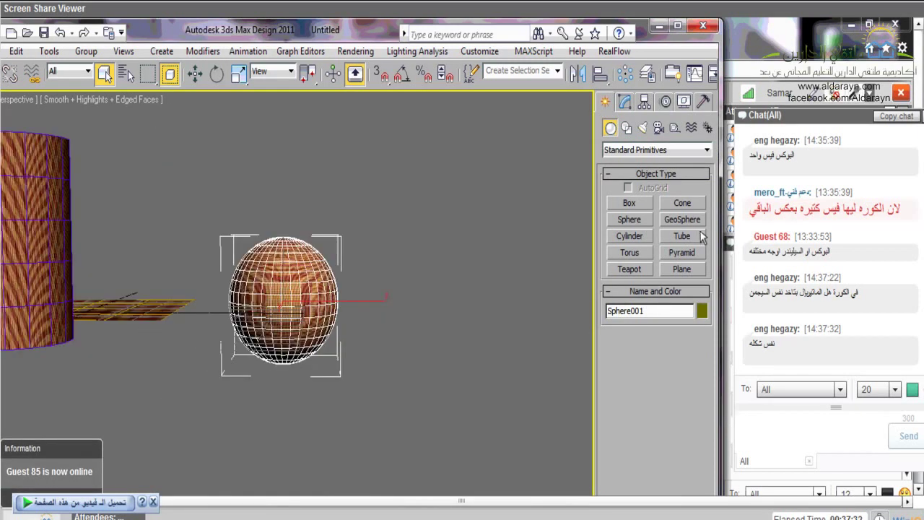
left_click(696, 221)
left_click_drag(398, 369, 549, 256)
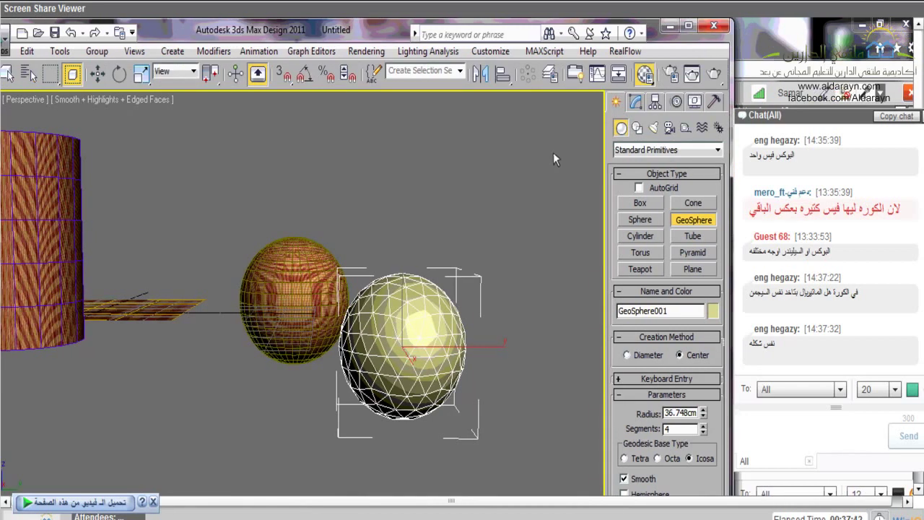
key("m")
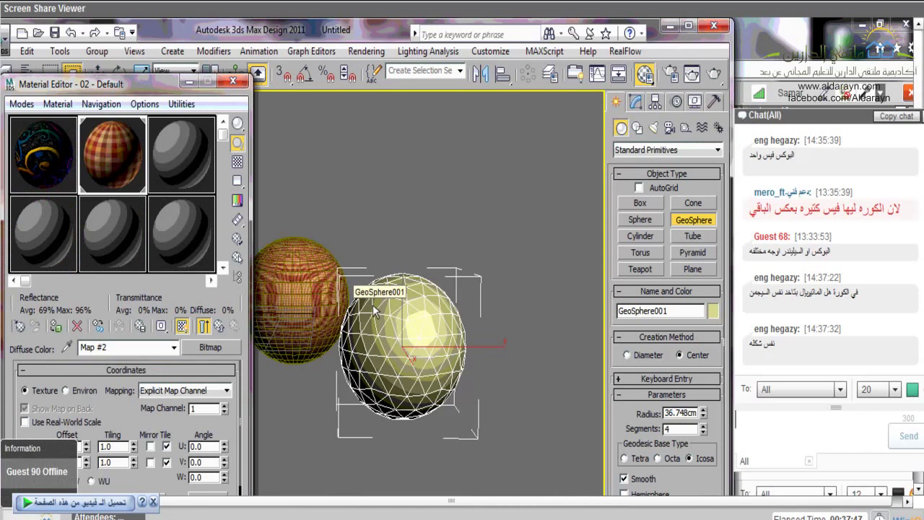
left_click_drag(374, 309, 375, 310)
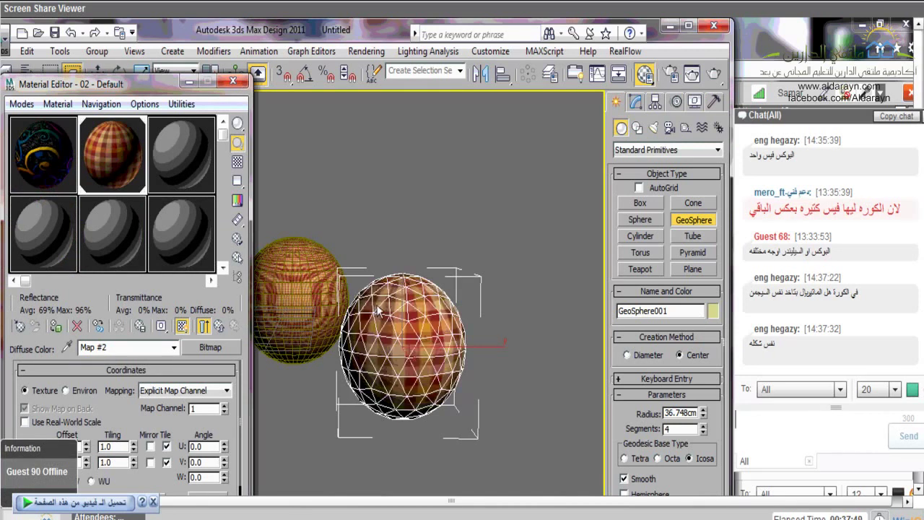
key("m")
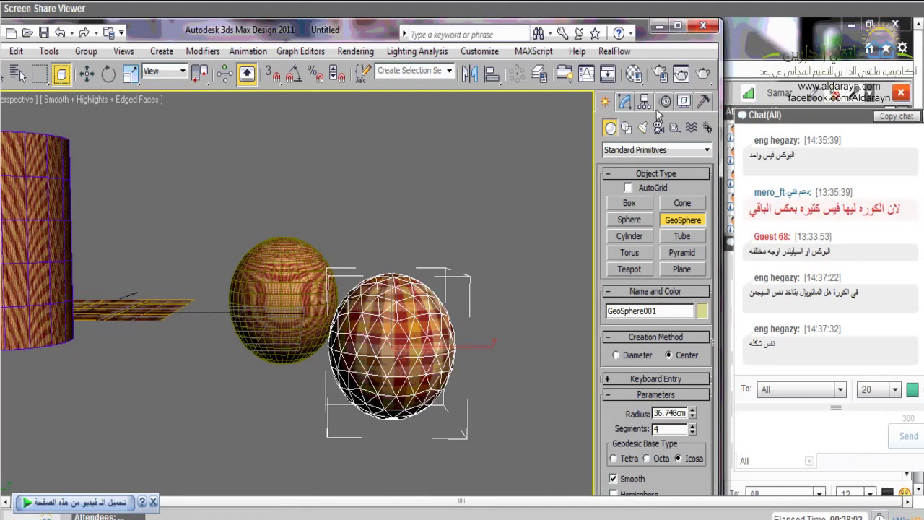
Add a UVW Map modifier with Face mapping to the geosphere, hide Edged Faces, and compare its geodesic base types.
left_click(625, 101)
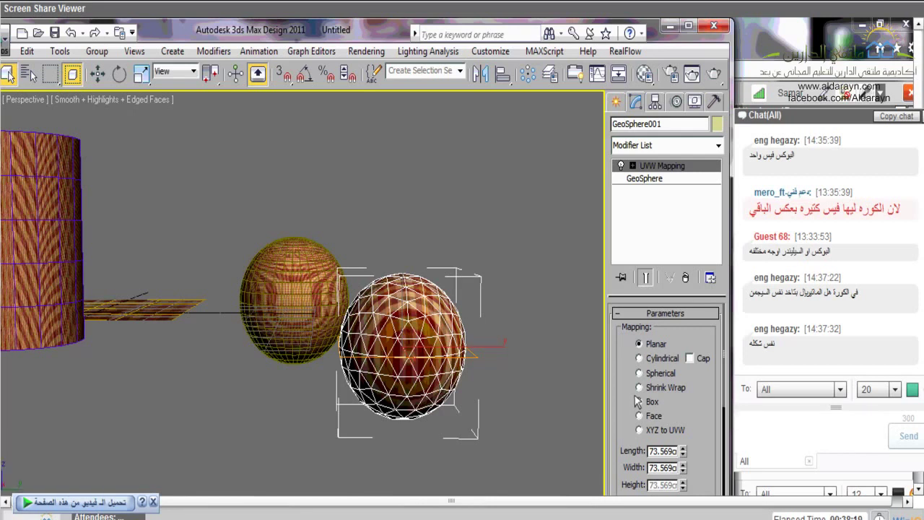
left_click(639, 416)
scroll(212, 375, "up", 5)
key("F4")
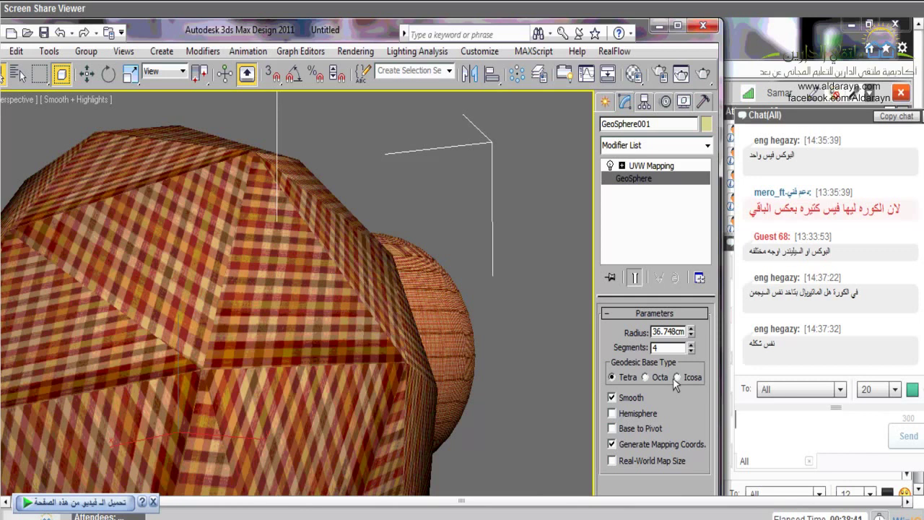
left_click(662, 380)
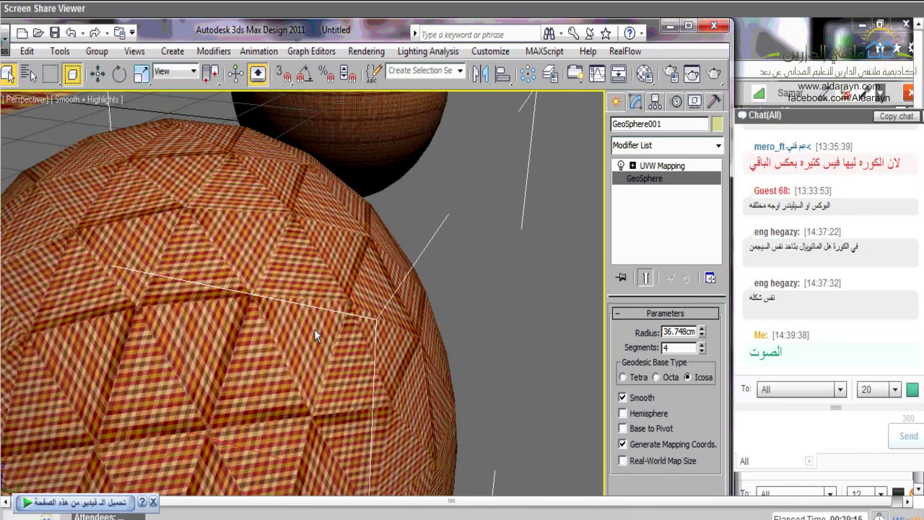
Post the message "بيقطع شوية" to everyone in the webinar chat.
type("يق")
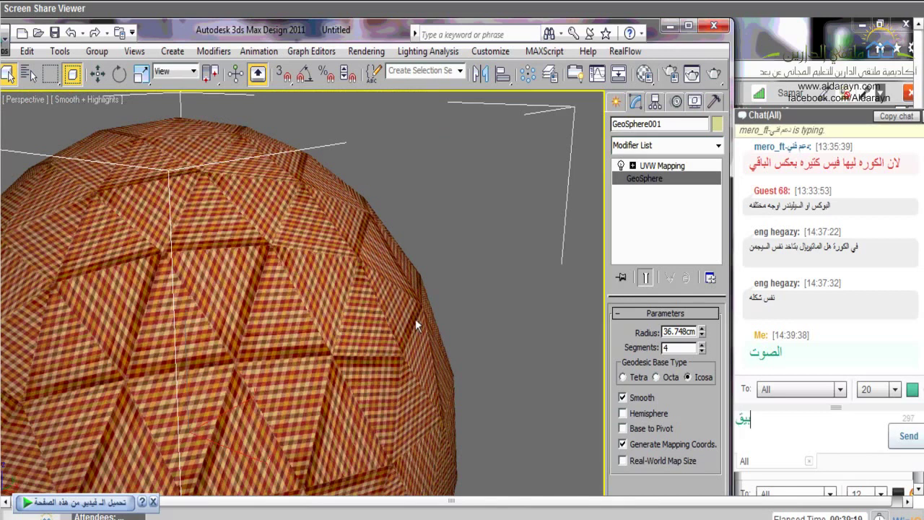
key("BackSpace")
key("BackSpace")
key("BackSpace")
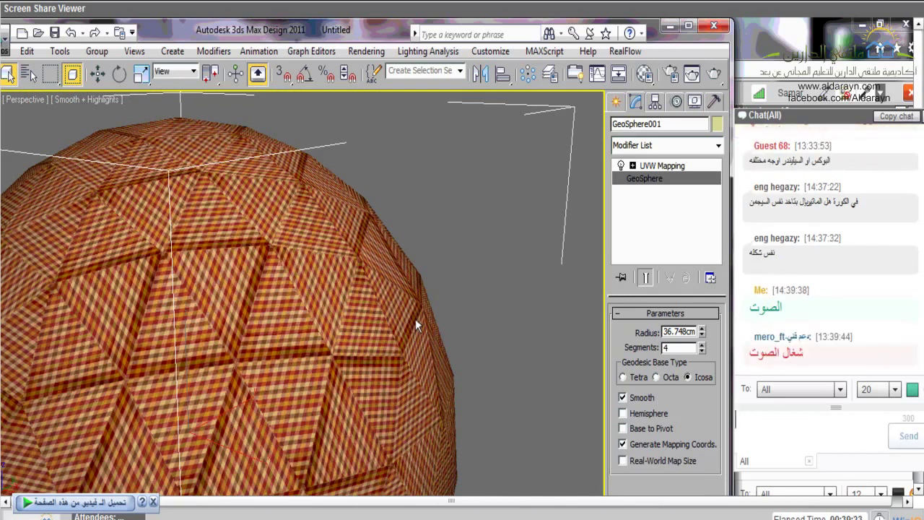
type("ب")
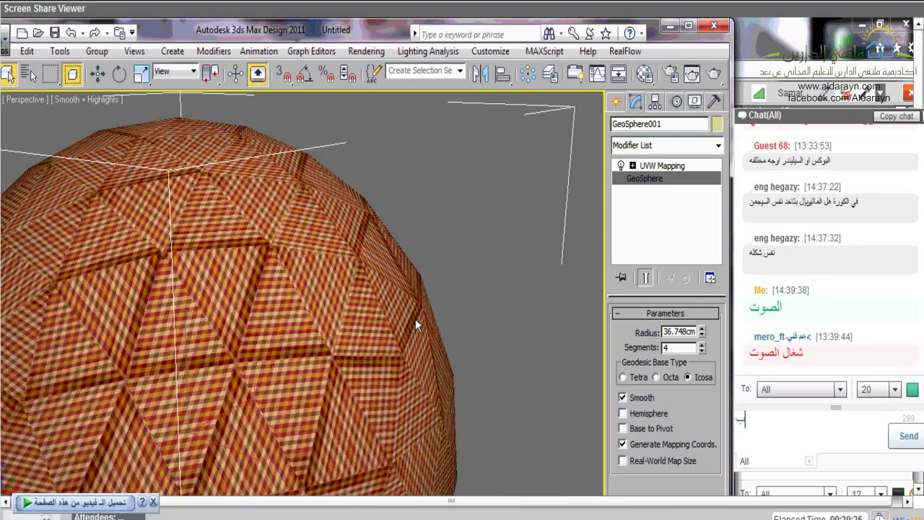
type("يقطع")
key("Return")
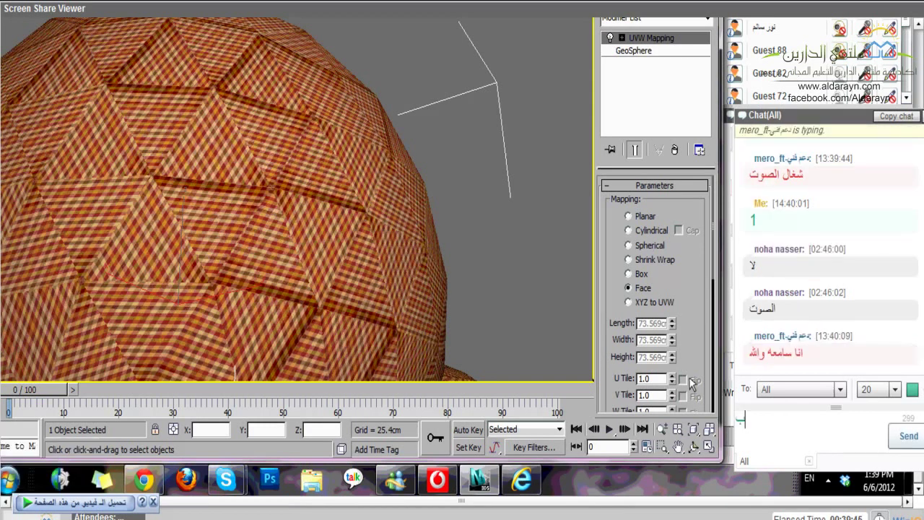
type("بيقطع شوية")
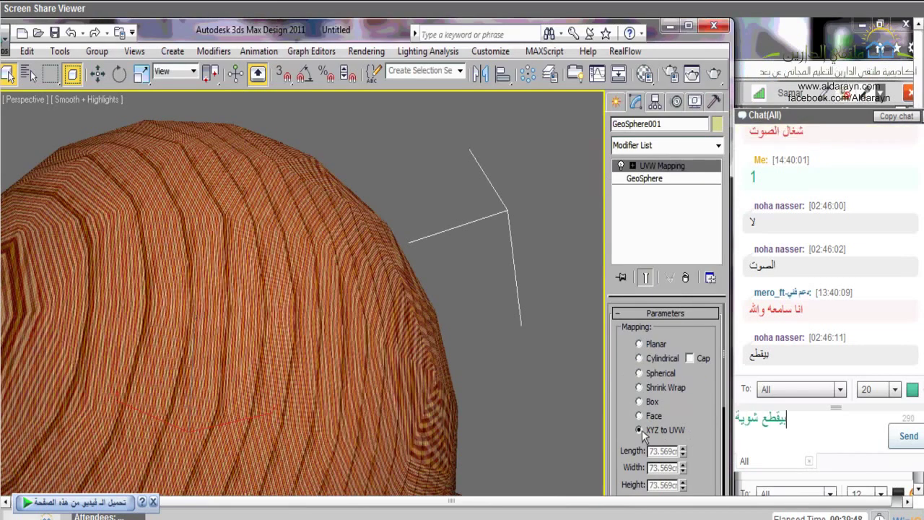
key("Return")
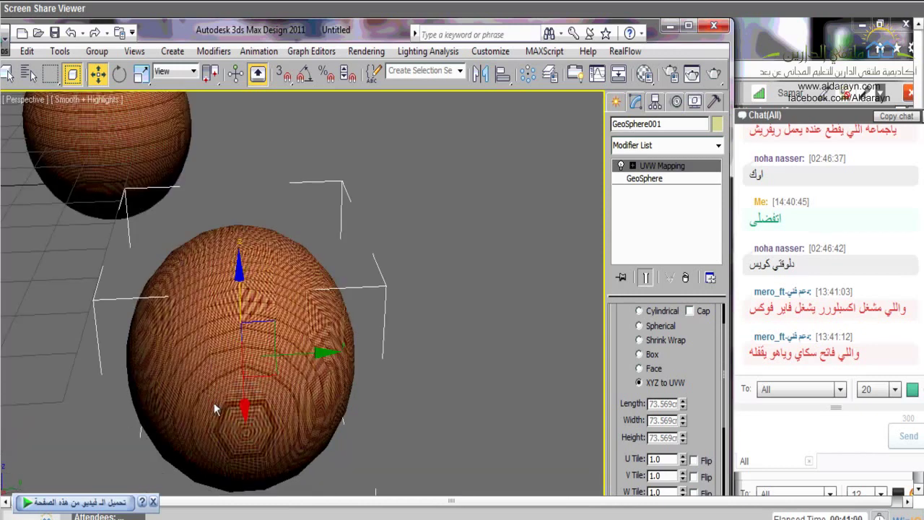
Isolate the geosphere, inspect its XYZ to UVW mapping from several sides, and exit isolation mode.
right_click(200, 354)
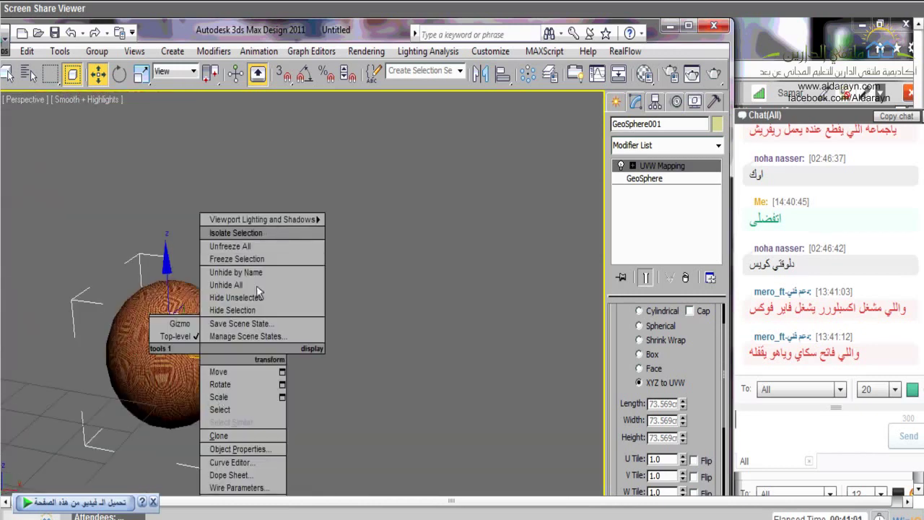
left_click(278, 232)
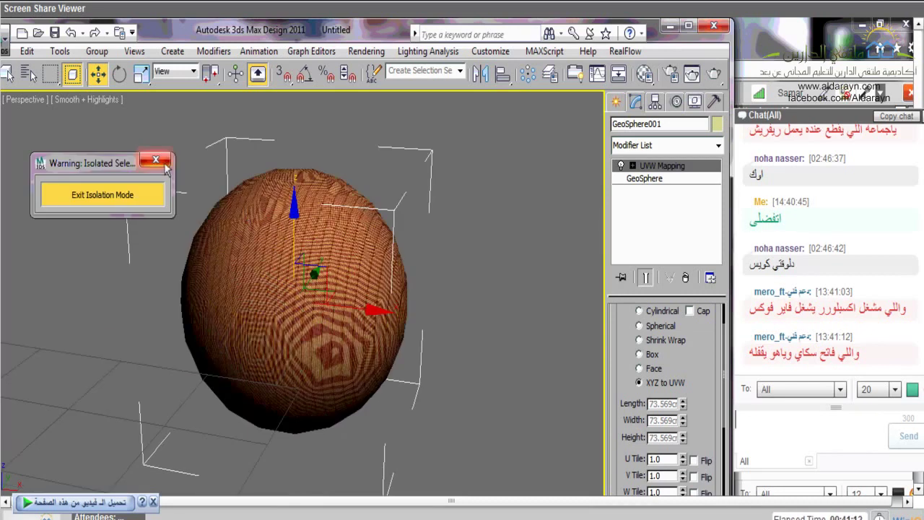
left_click(255, 402)
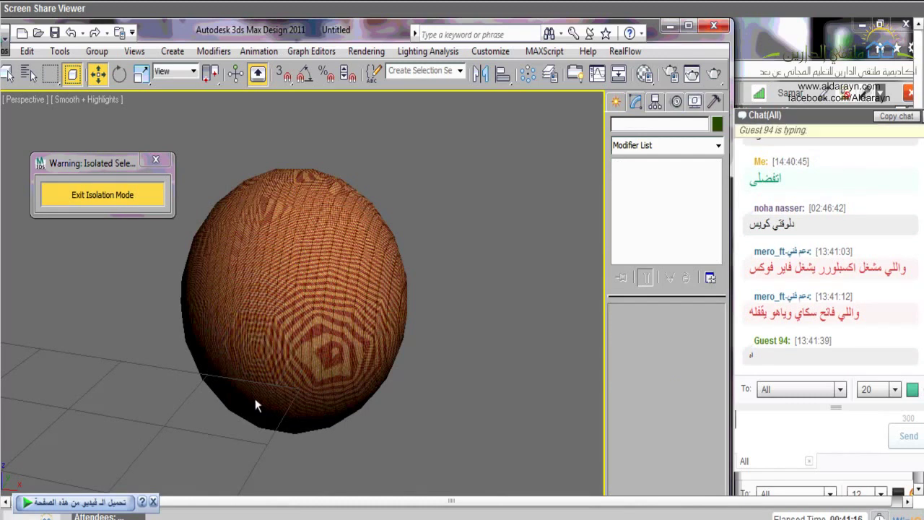
left_click(296, 283)
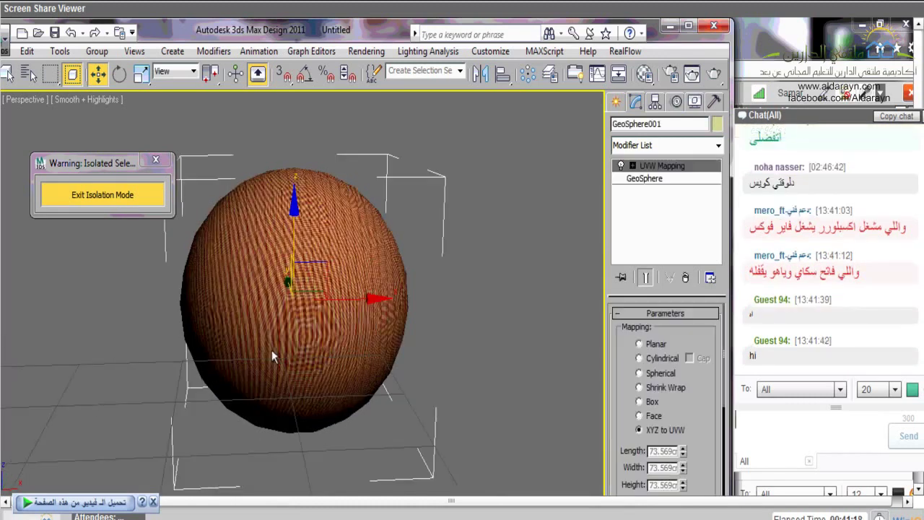
middle_click_drag(297, 284, 297, 332, "alt")
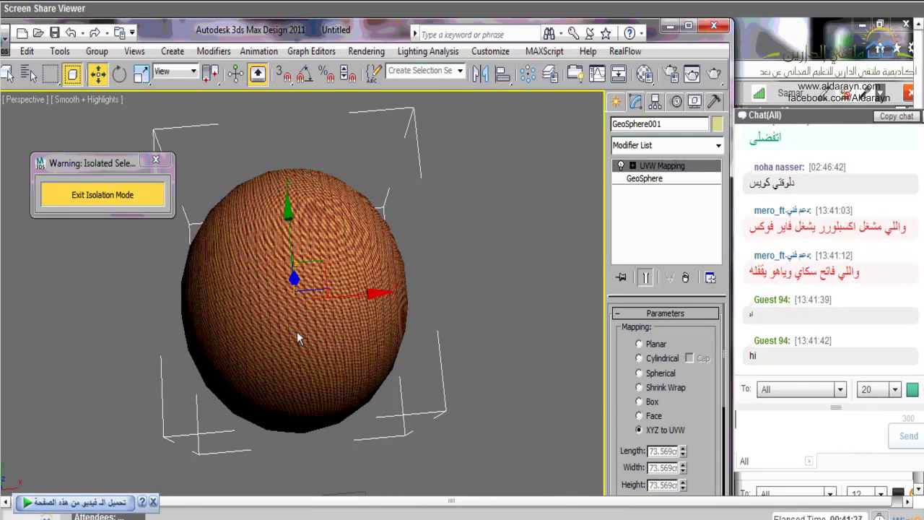
middle_click_drag(297, 331, 297, 357, "alt")
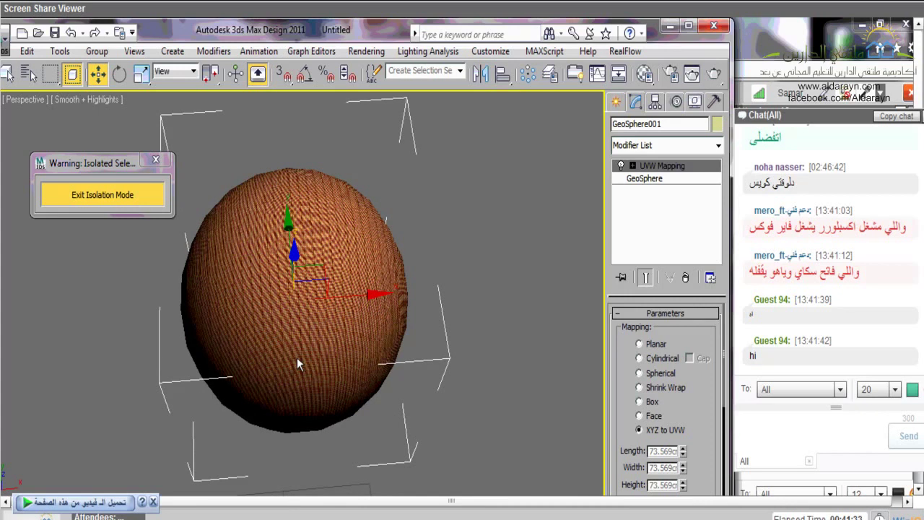
middle_click_drag(297, 358, 334, 232, "alt")
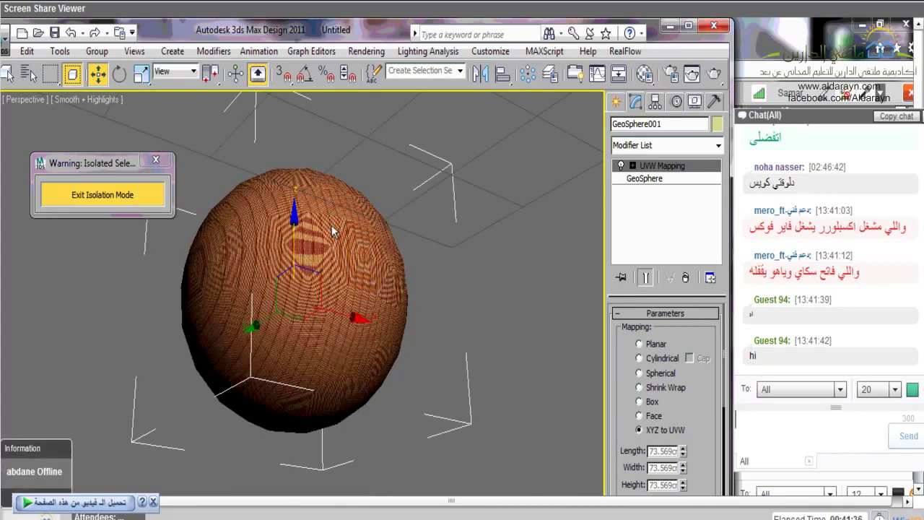
middle_click_drag(334, 233, 350, 240, "alt")
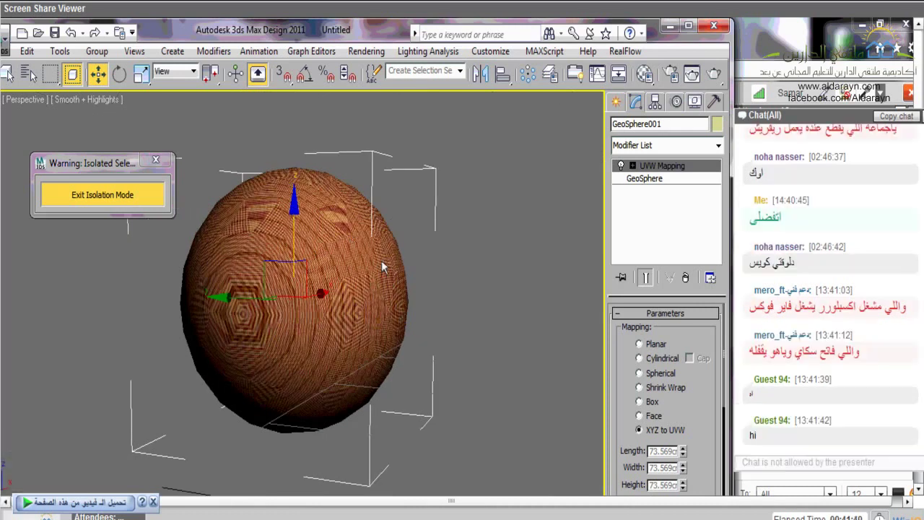
middle_click_drag(383, 267, 404, 273, "alt")
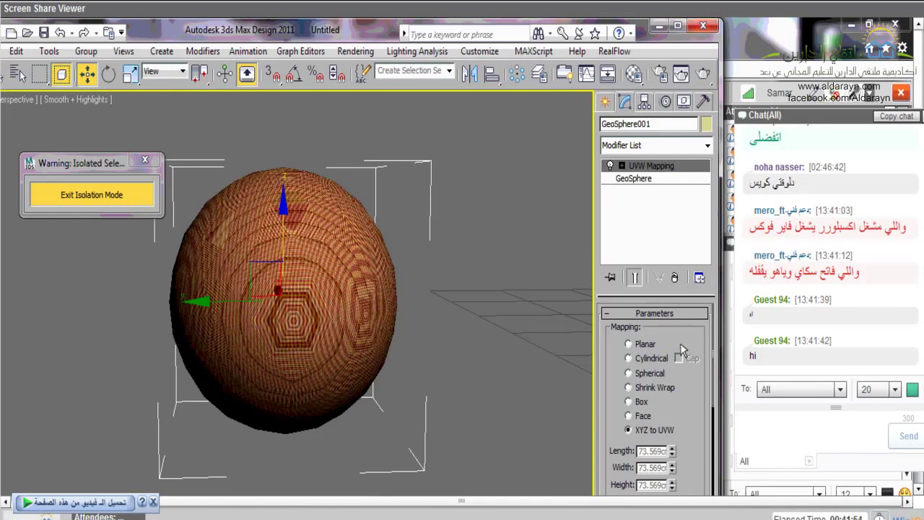
middle_click_drag(303, 303, 201, 226, "alt")
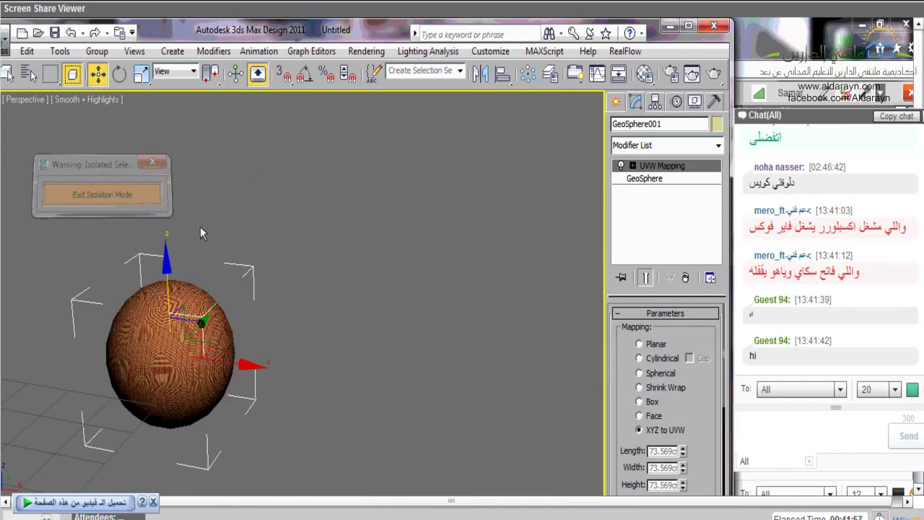
Select the box and show its base object parameters.
key("ctrl+z")
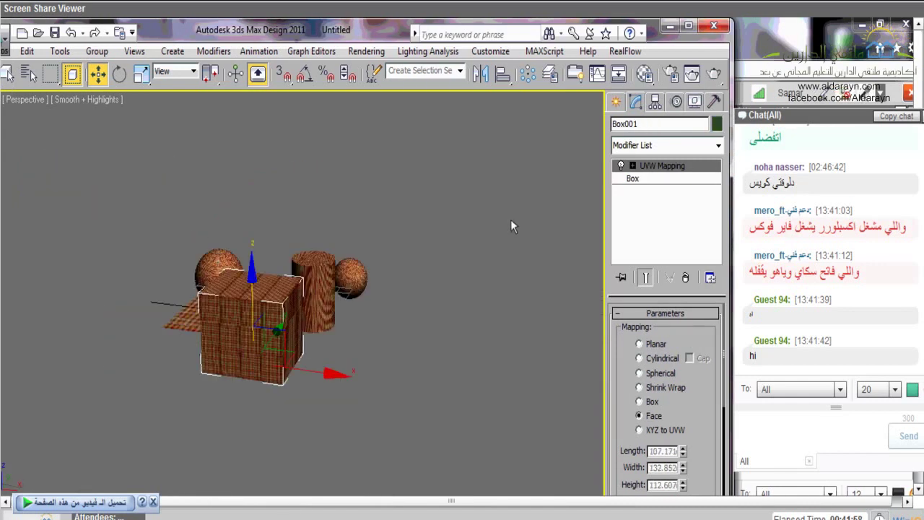
left_click(633, 180)
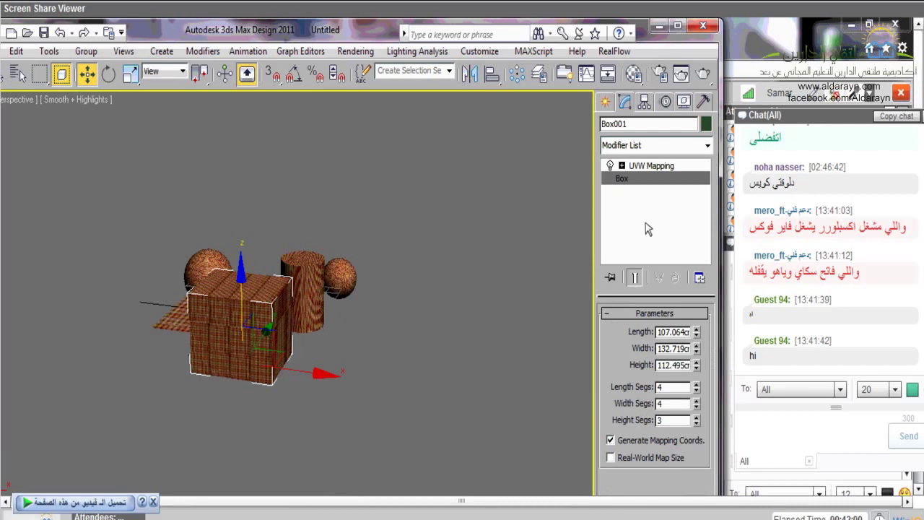
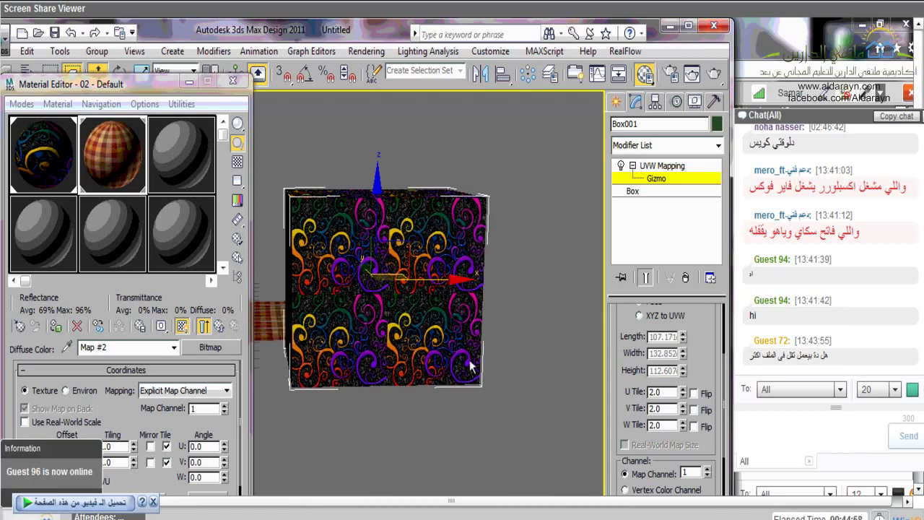
Set the box's UVW Map modifier to Box mapping and compare the flourish texture across its faces.
scroll(488, 289, "up", 3)
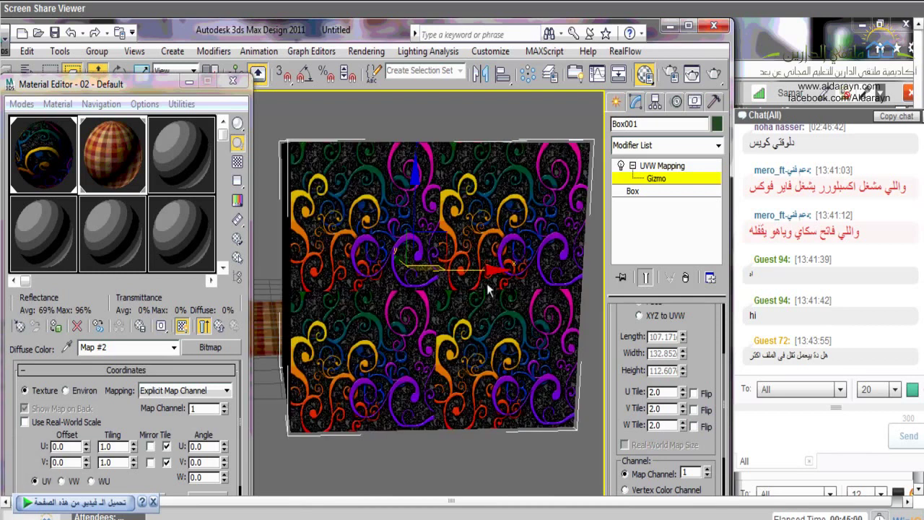
middle_click_drag(488, 288, 466, 326, "alt")
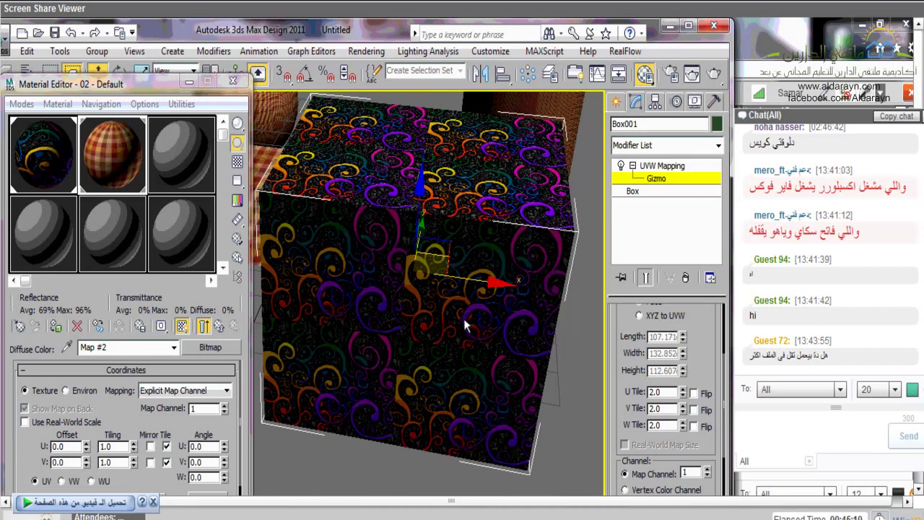
middle_click_drag(470, 325, 553, 351, "alt")
key("ctrl+b")
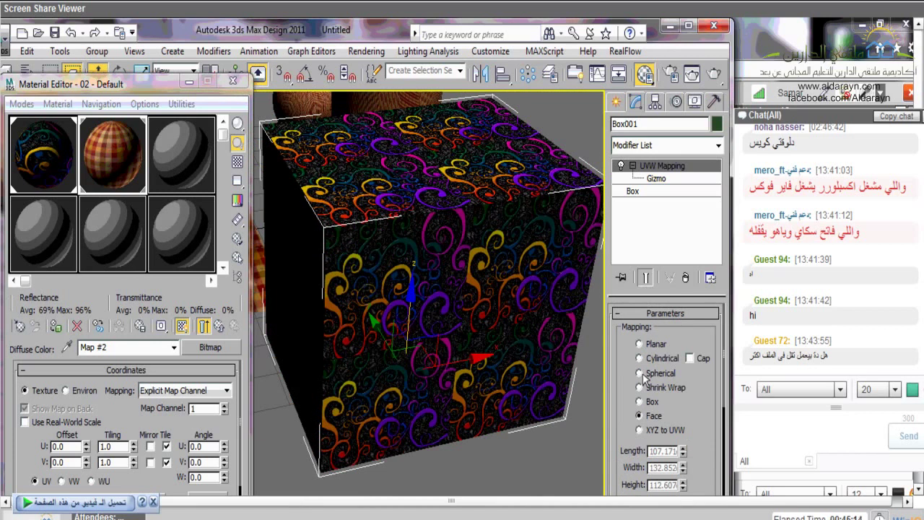
left_click(638, 402)
middle_click_drag(593, 361, 563, 339, "alt")
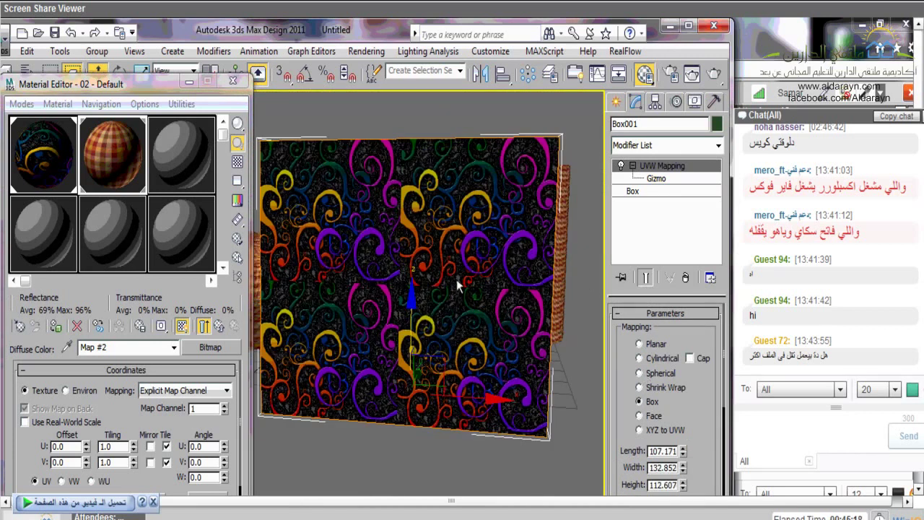
middle_click_drag(456, 280, 468, 270, "alt")
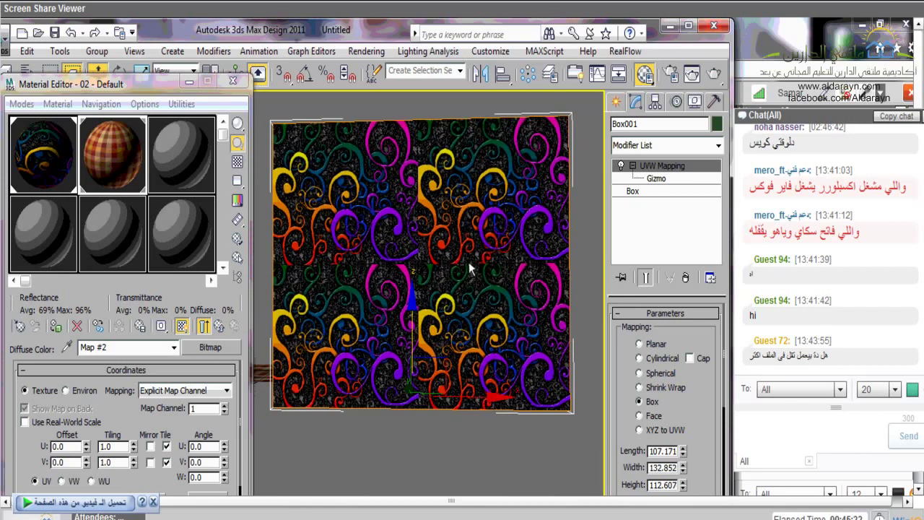
middle_click_drag(470, 269, 473, 303, "alt")
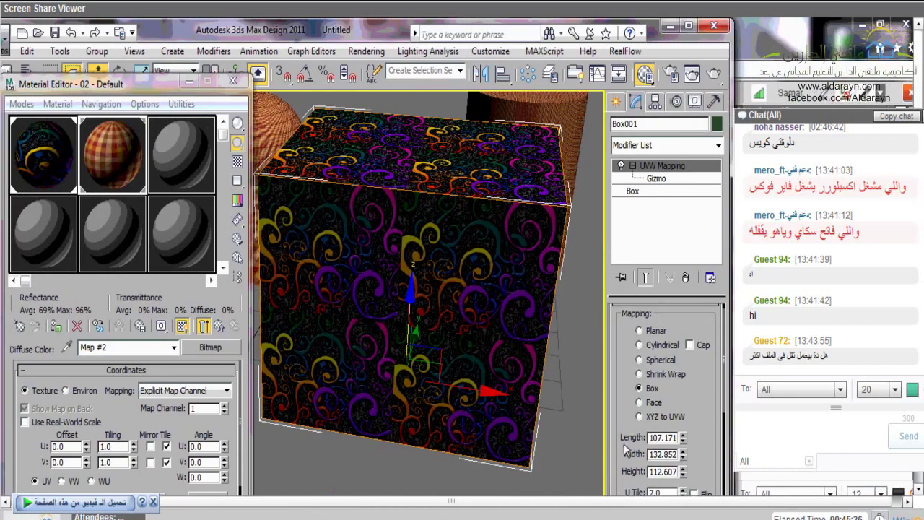
Set the U, V and W Tile values of the box's UVW Map modifier to 1.
scroll(628, 449, "down", 3)
type("1")
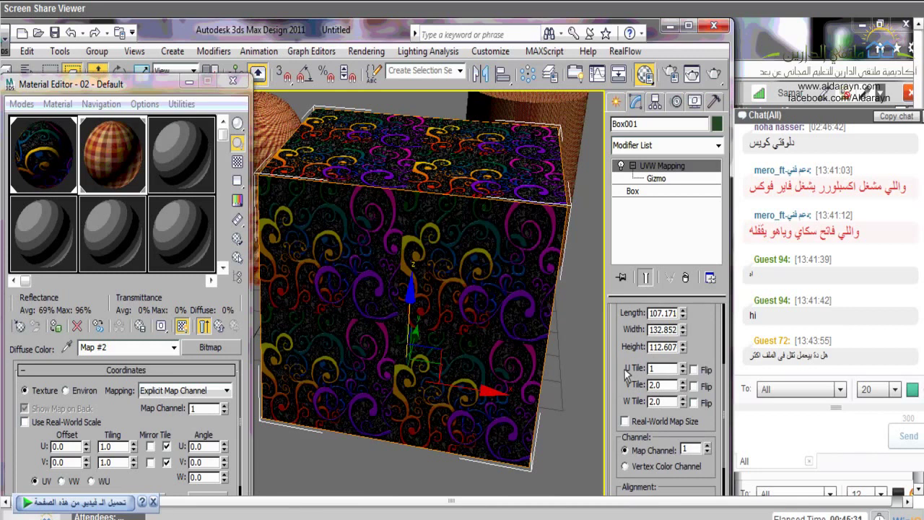
key("Tab")
type("1")
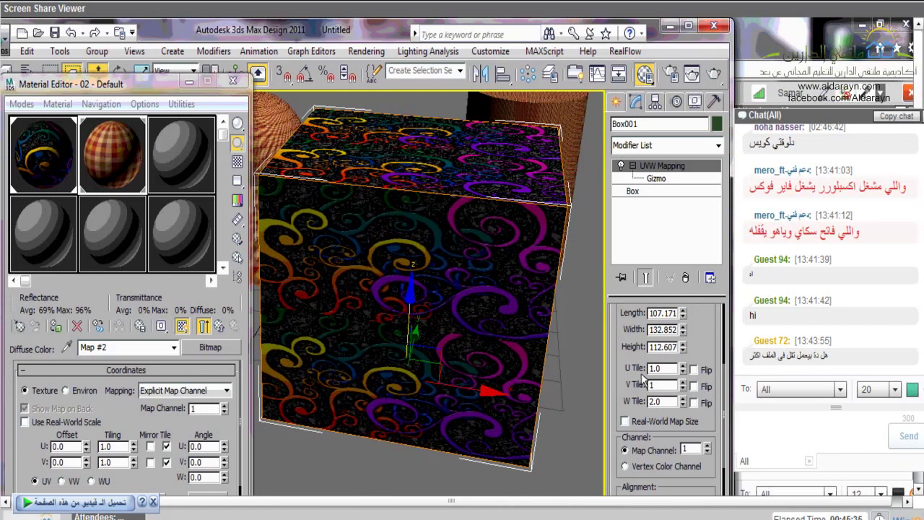
key("Tab")
type("1")
key("Return")
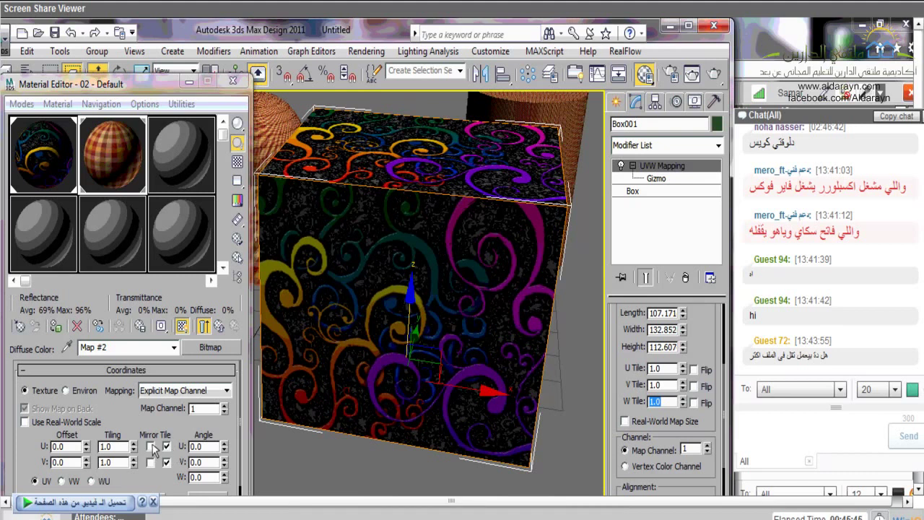
Set the plaid bitmap's U and V tiling to 2.0 and turn off Tile in both directions.
left_click(172, 450)
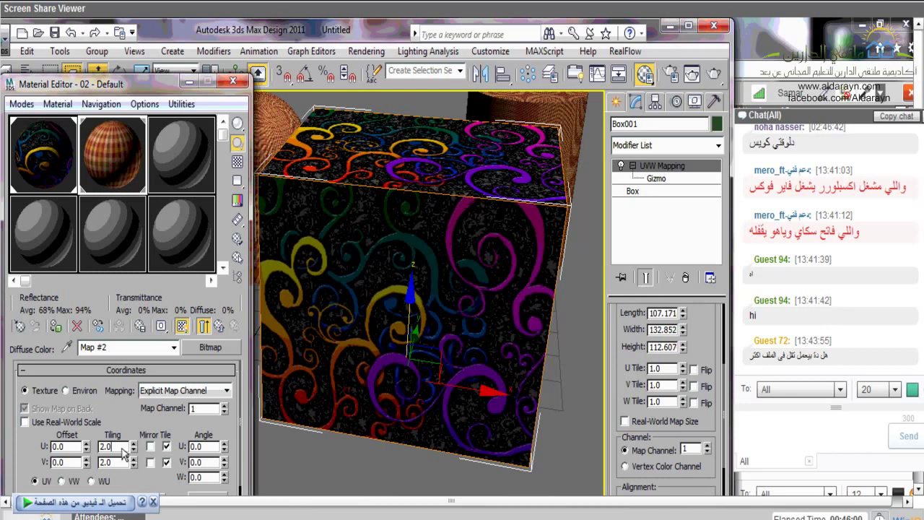
left_click(167, 447)
left_click(167, 462)
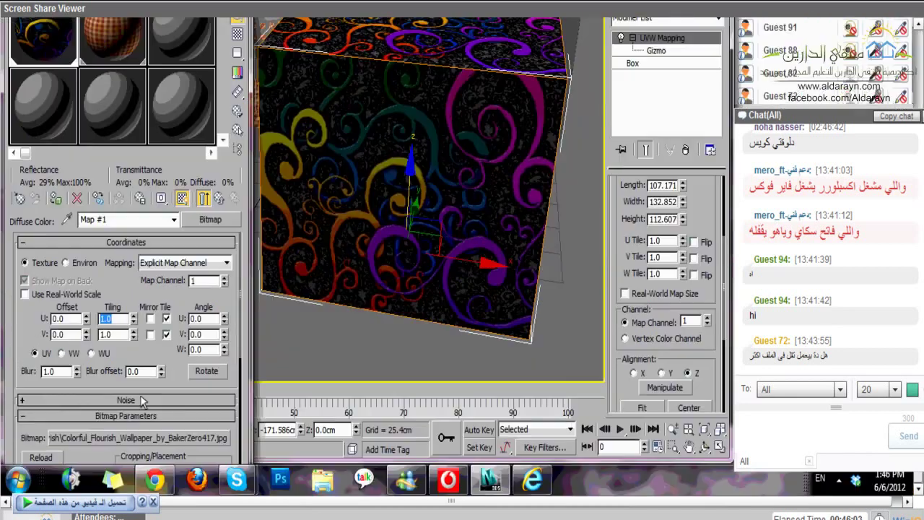
Set the flourish bitmap's U and V tiling to 2.0 and turn off Tile in both directions.
double_click(109, 462)
type("1.")
type("2")
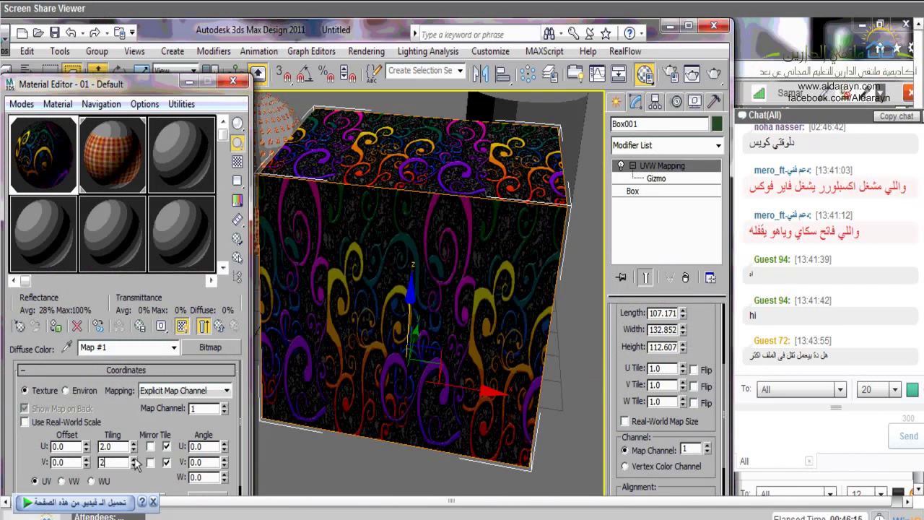
key("Return")
left_click(166, 446)
left_click(166, 462)
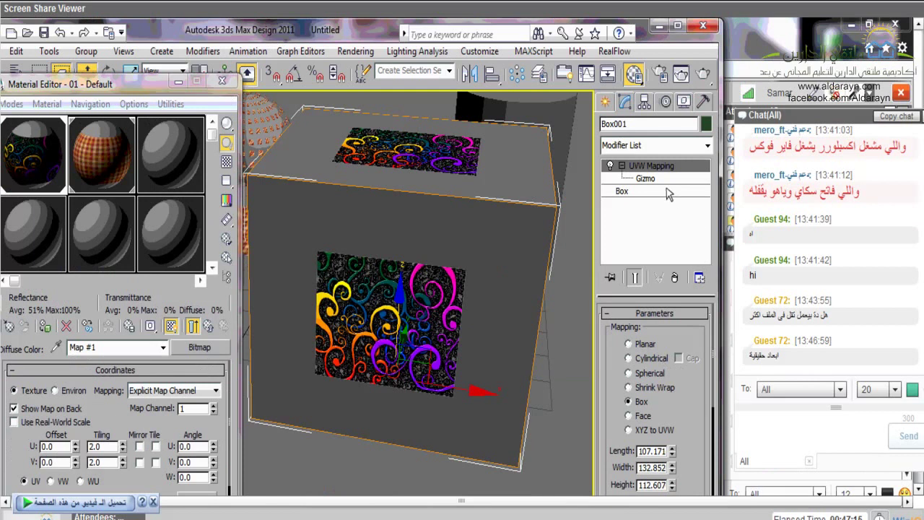
Show the box's base dimensions and the flourish map's Bitmap Parameters.
left_click(666, 189)
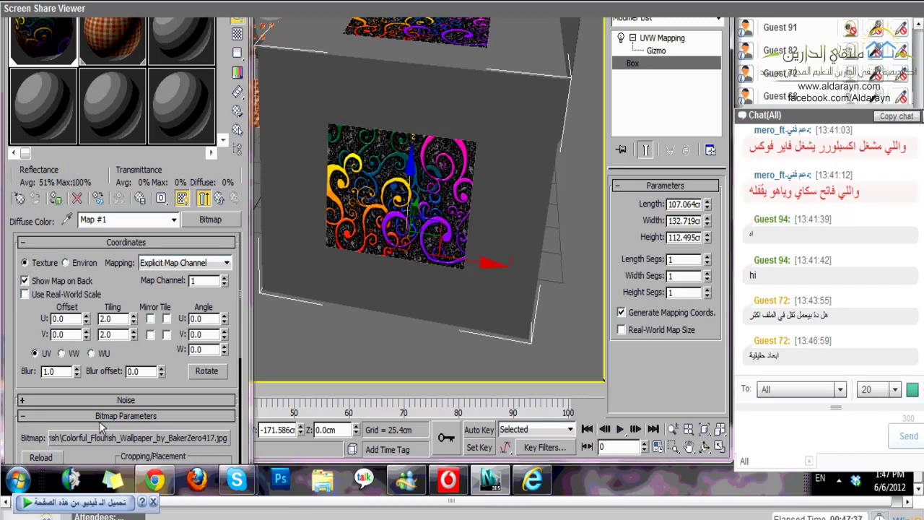
scroll(101, 427, "down", 3)
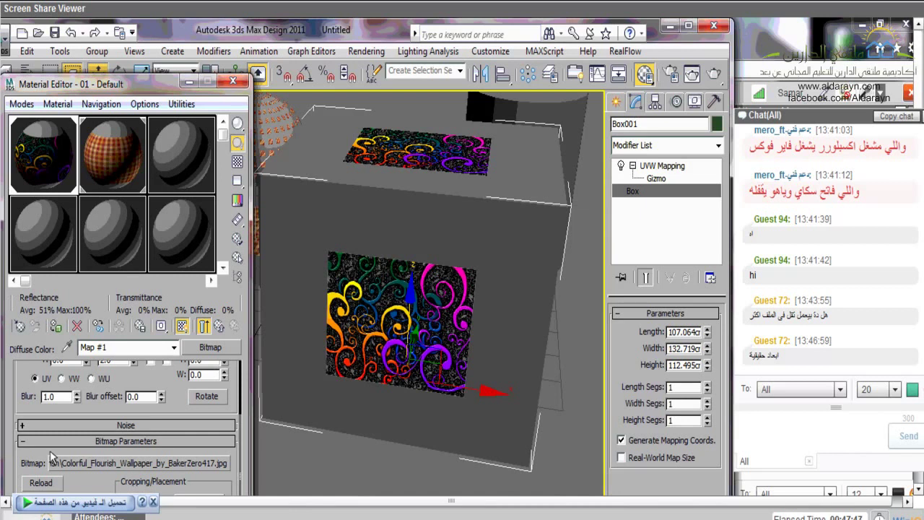
left_click(201, 377)
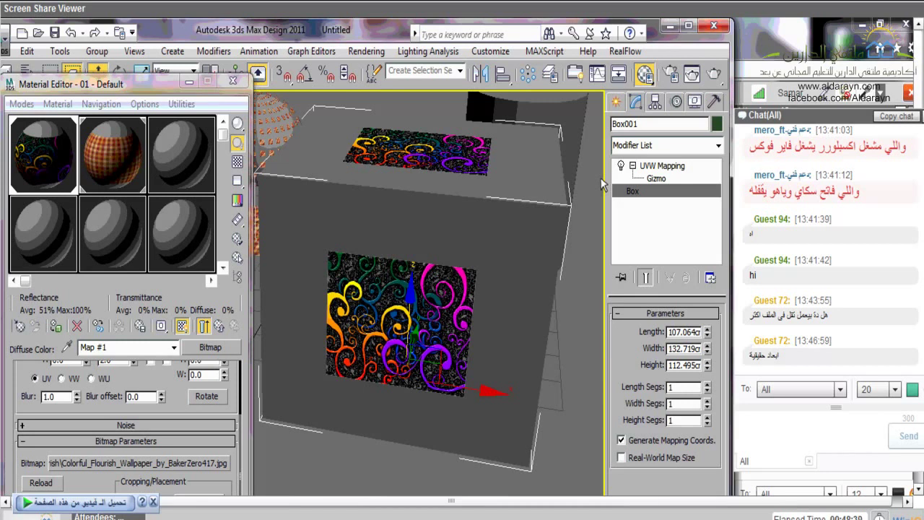
left_click(800, 437)
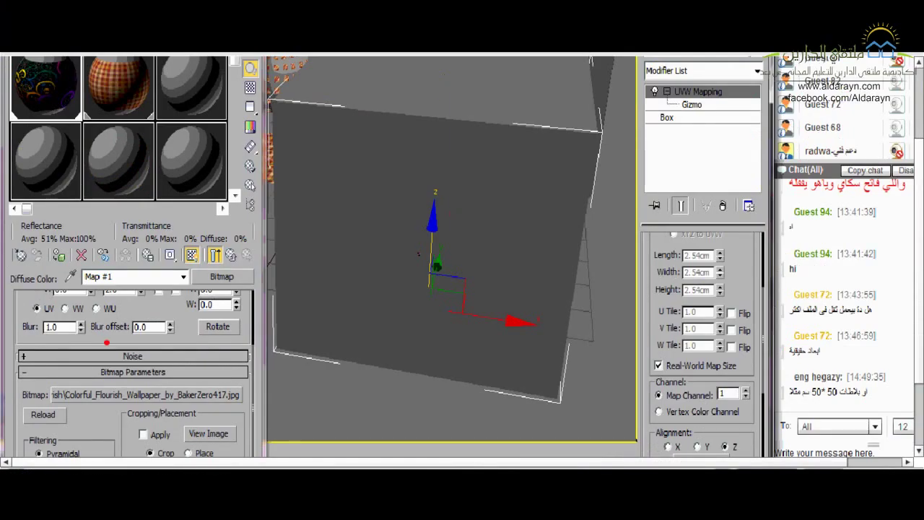
Set the flourish bitmap's U and V tiling to 1.0 and inspect the real-world-sized texture on the box.
scroll(106, 342, "up", 3)
left_click(110, 358)
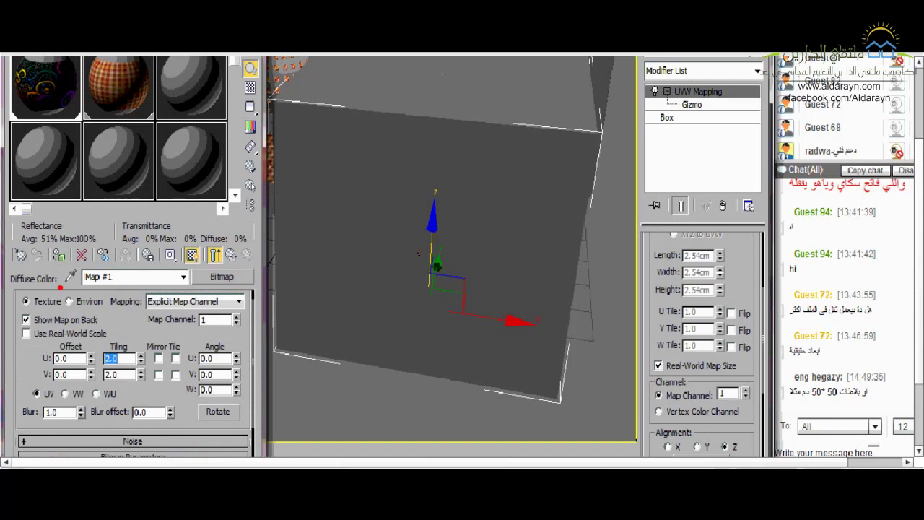
type("1")
key("Tab")
type("1")
key("Tab")
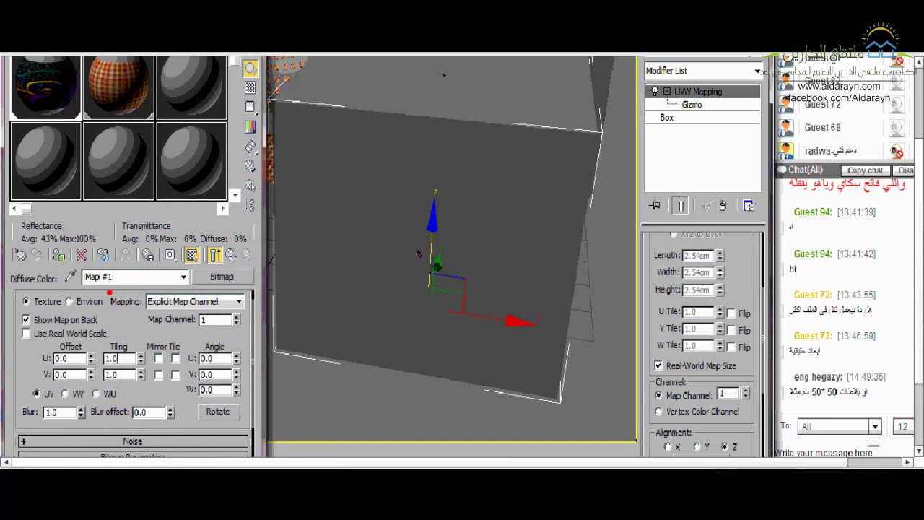
middle_click_drag(418, 254, 556, 420)
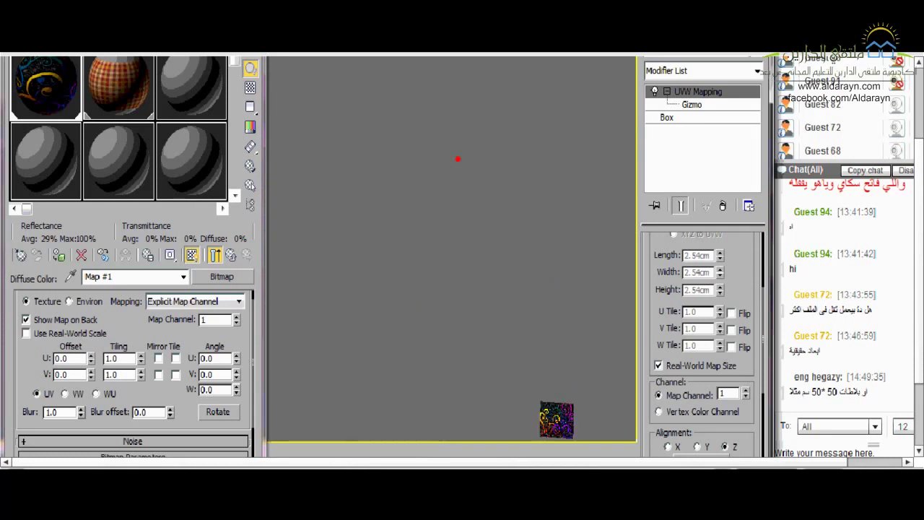
middle_click_drag(458, 159, 356, 207, "alt")
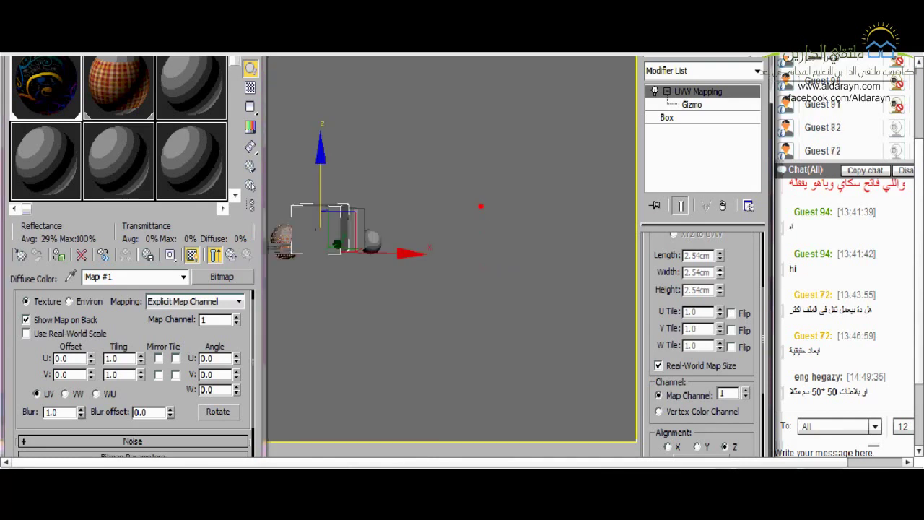
middle_click_drag(315, 230, 390, 230, "alt")
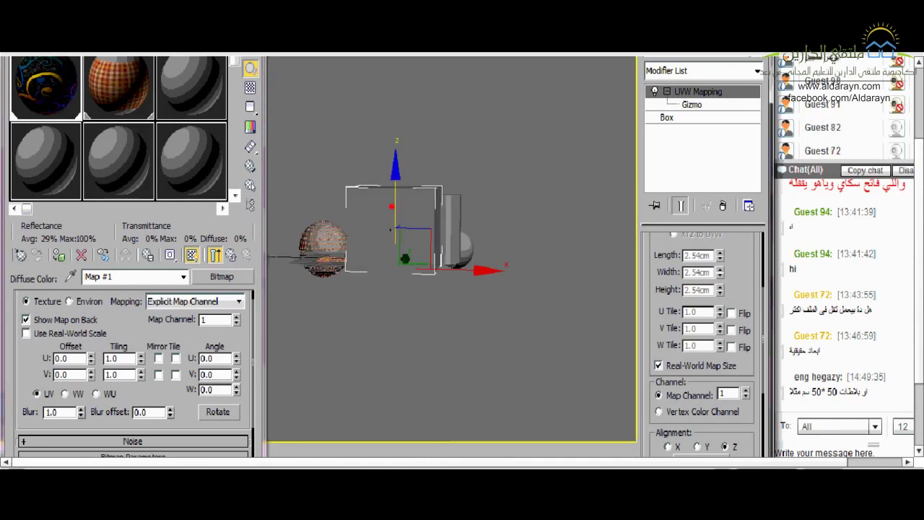
Turn off Real-World Map Size for the box's UVW Map and inspect the flourish texture on the box.
left_click(658, 365)
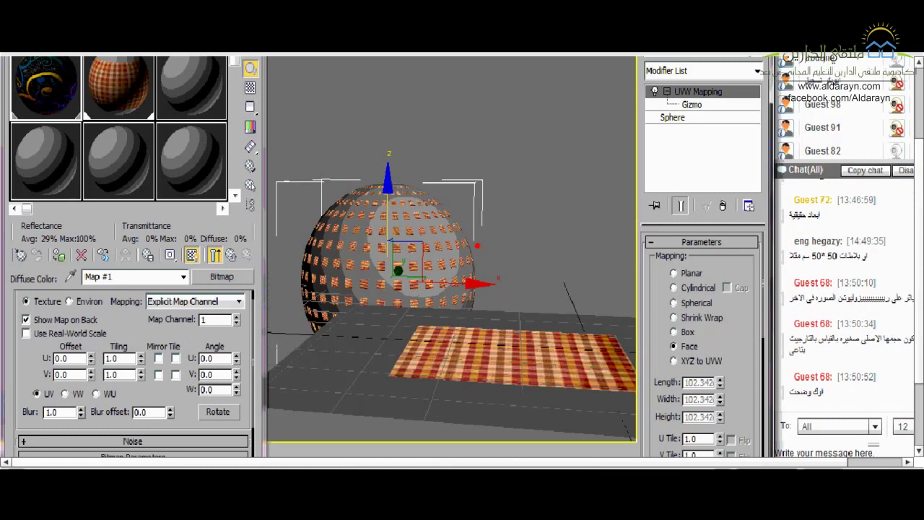
key("z")
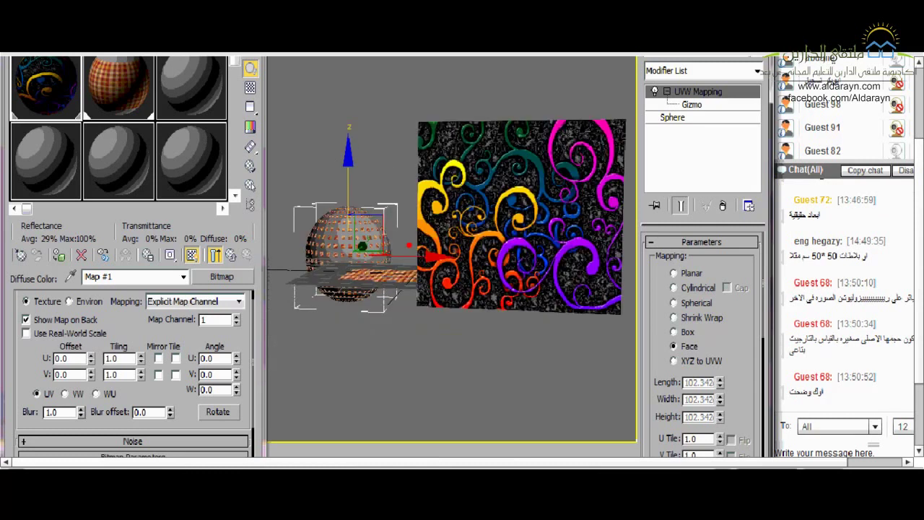
middle_click_drag(533, 204, 503, 211, "alt")
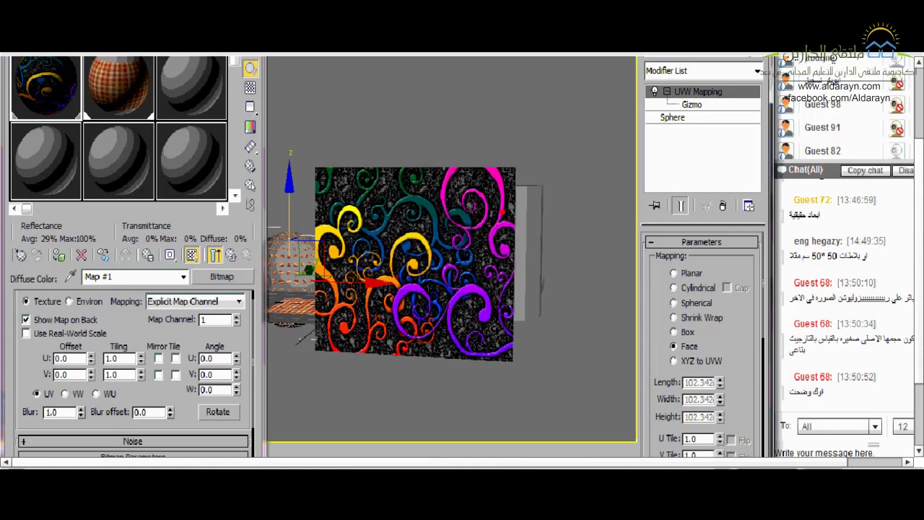
middle_click_drag(441, 221, 462, 225, "alt")
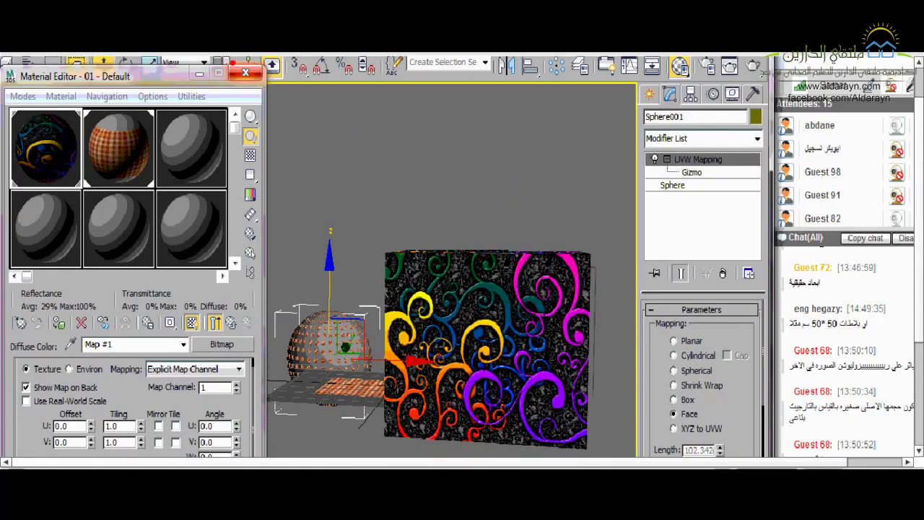
Show the Channel and Alignment options of the UVW Map on the sphere.
scroll(704, 376, "down", 5)
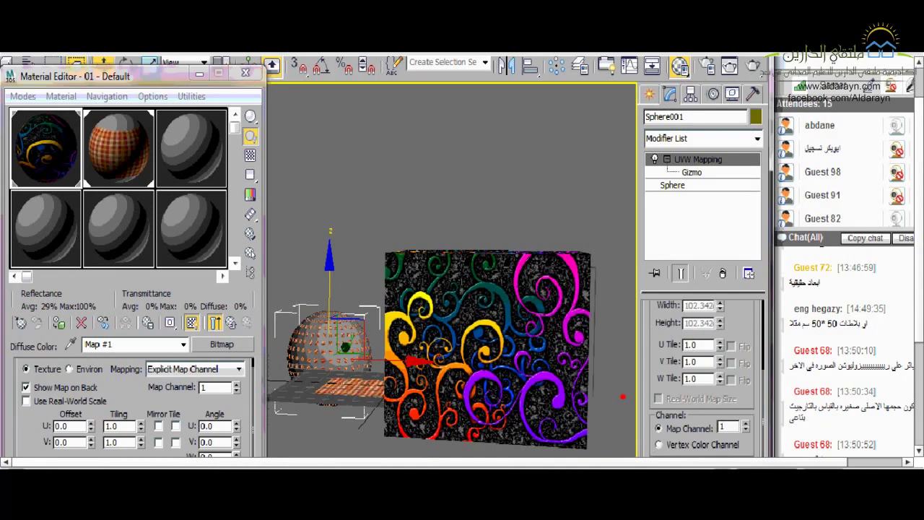
scroll(704, 376, "down", 1)
left_click_drag(694, 400, 693, 317)
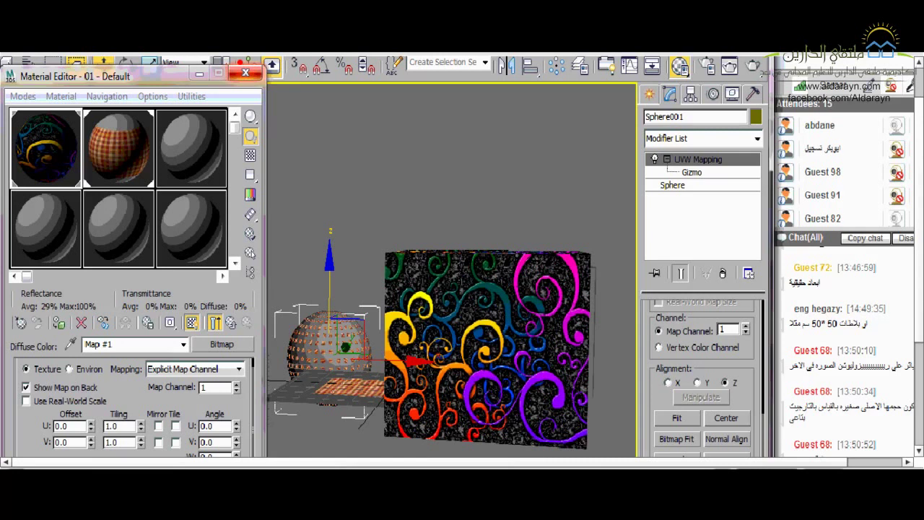
Close the Material Editor and delete all objects so the scene is empty.
left_click(245, 73)
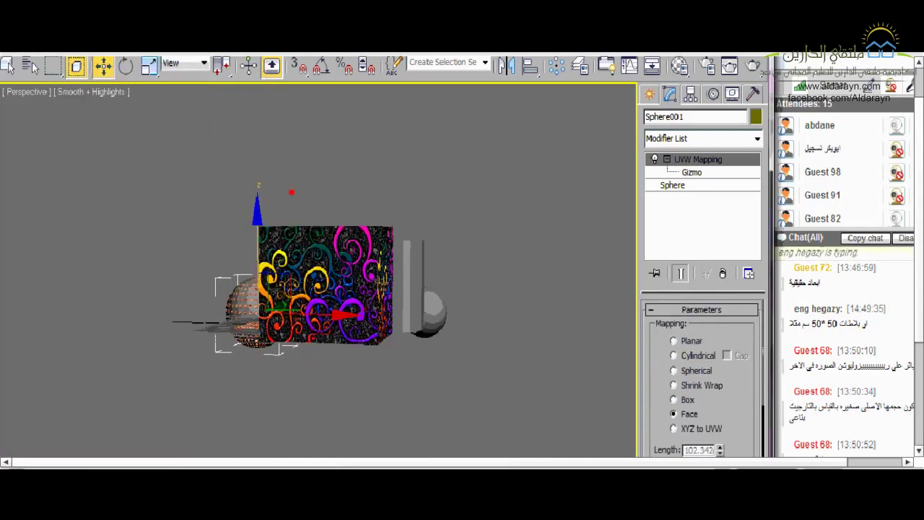
key("Delete")
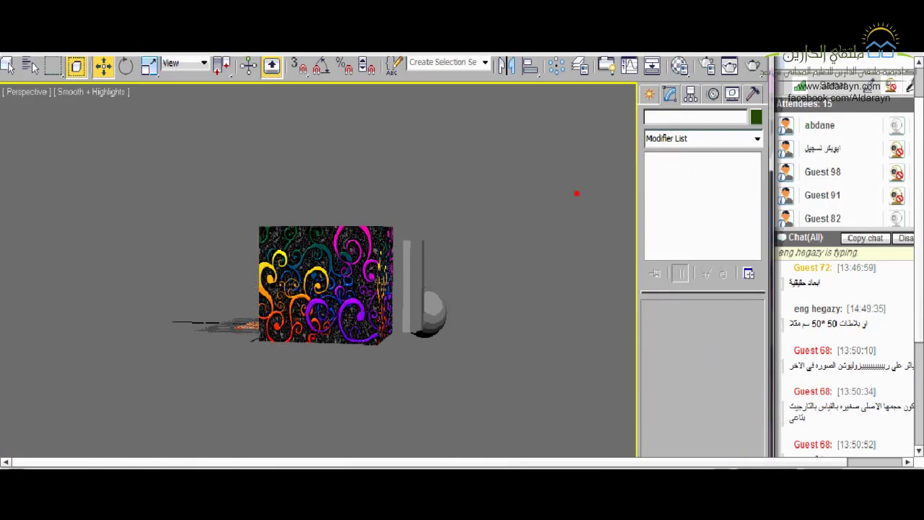
key("ctrl+a")
key("Delete")
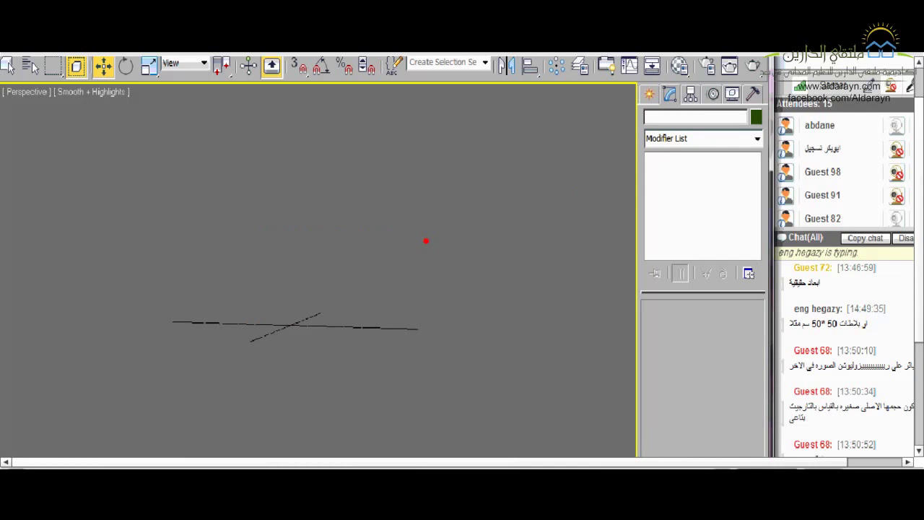
key("z")
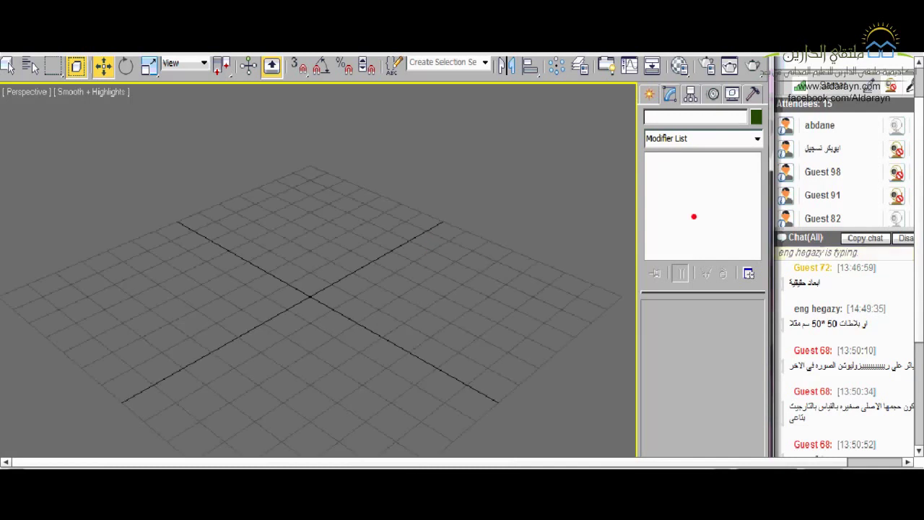
Create a box about 125 cm long, 128 cm wide and 117 cm high around the grid's centre.
left_click(649, 93)
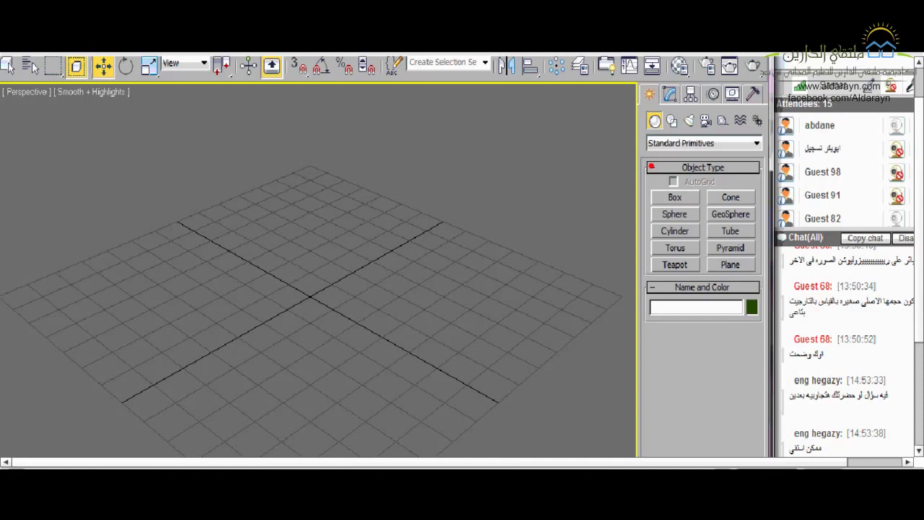
left_click(674, 197)
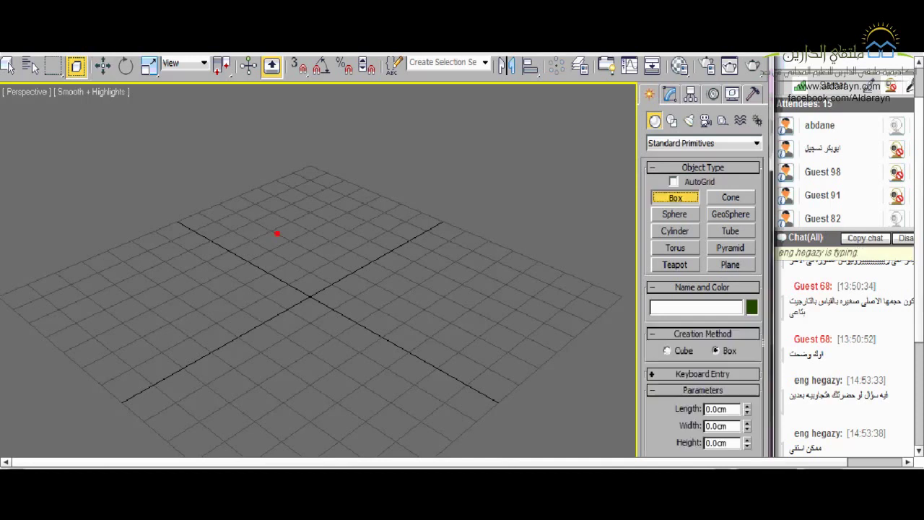
left_click_drag(297, 279, 326, 353)
left_click_drag(306, 298, 273, 228)
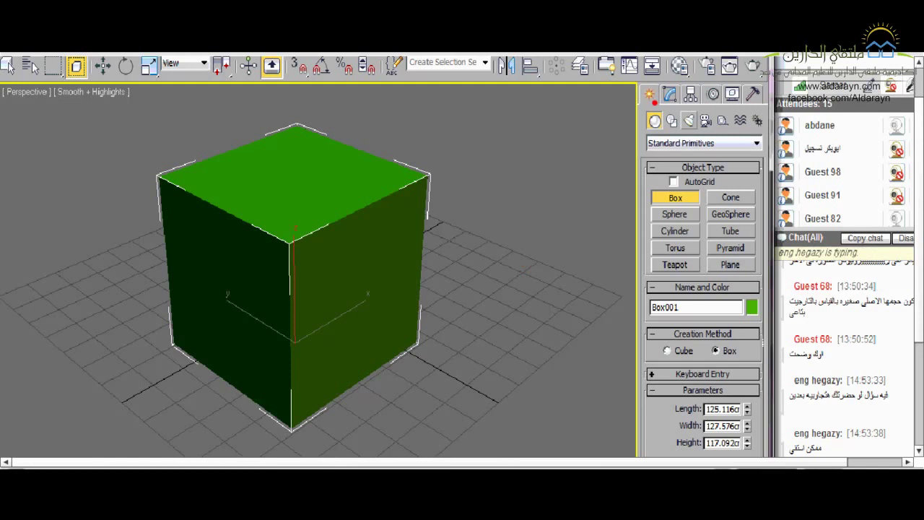
Apply the UVW Map modifier to the new box.
left_click(670, 94)
key("w")
left_click(722, 138)
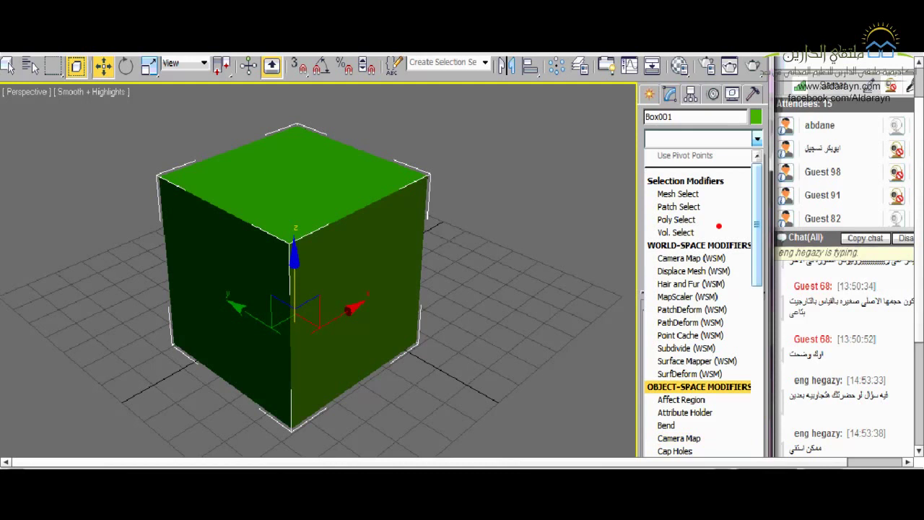
key("u")
key("Down")
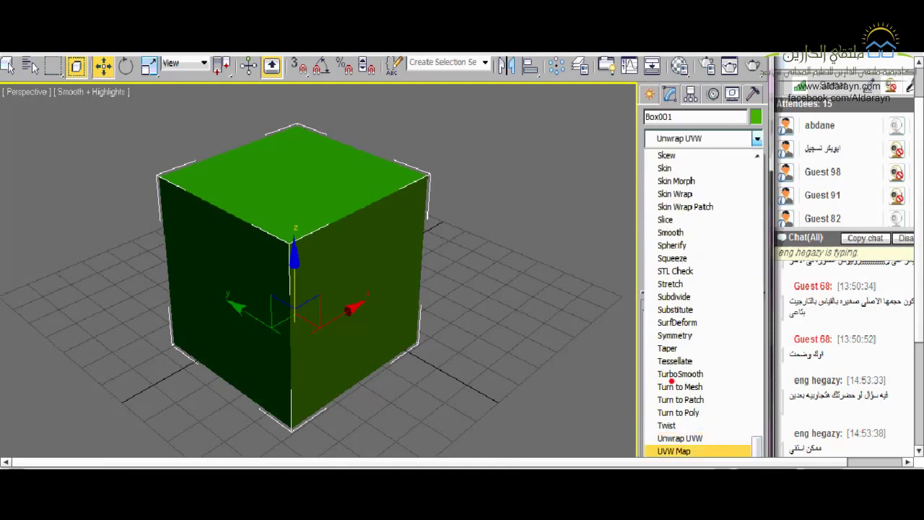
key("Return")
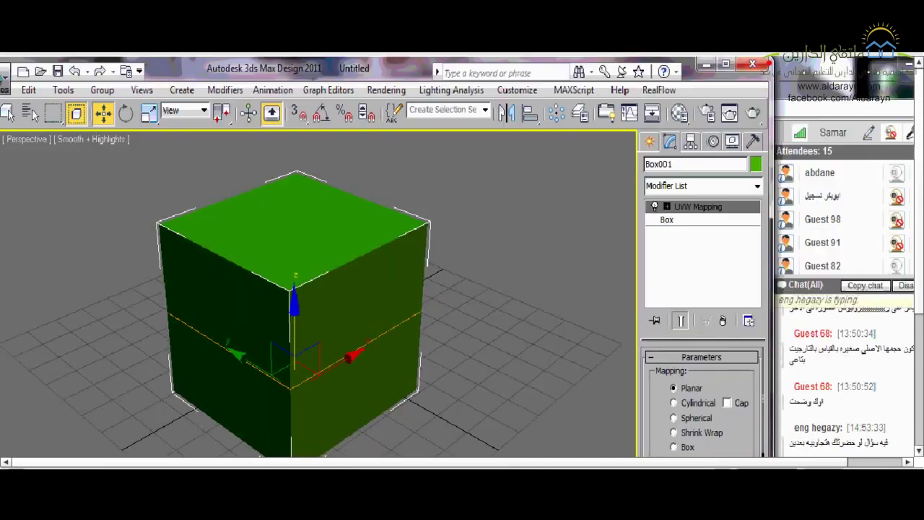
Assign the plaid 02 - Default material to the new box and select that material for editing.
left_click(679, 112)
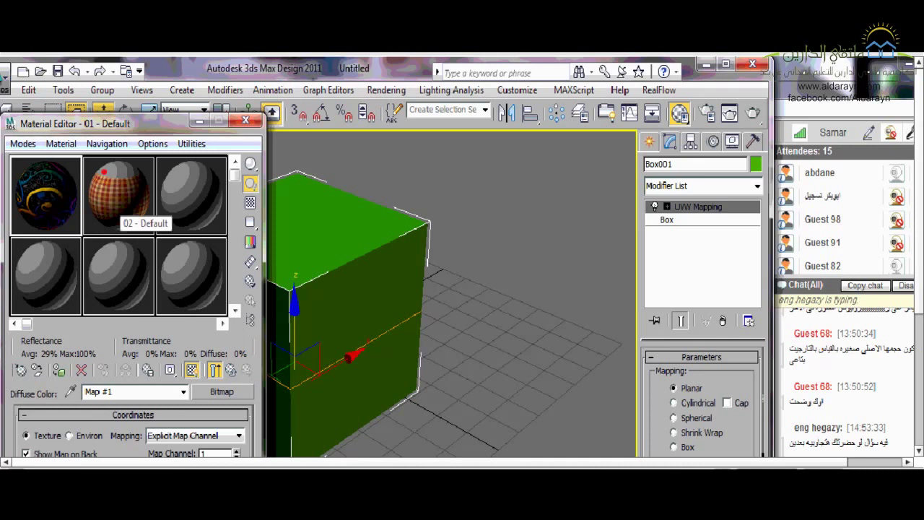
left_click_drag(104, 171, 347, 289)
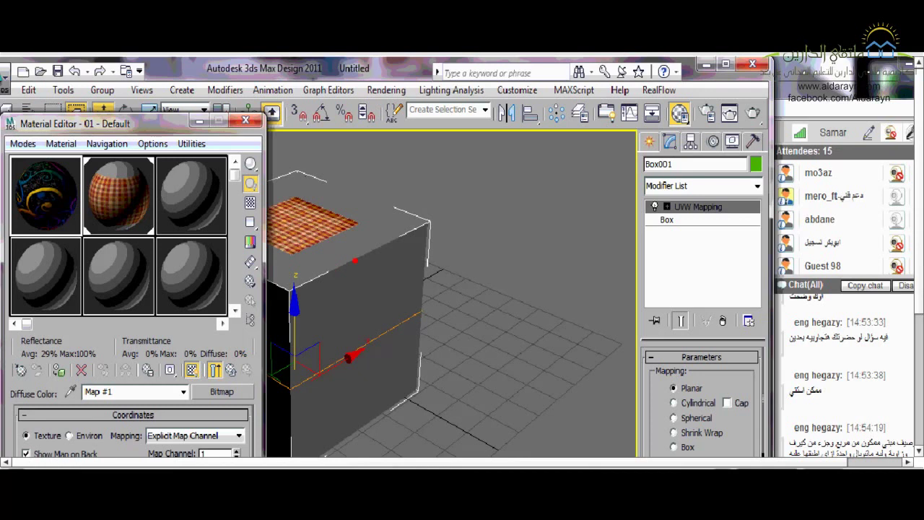
left_click(335, 231)
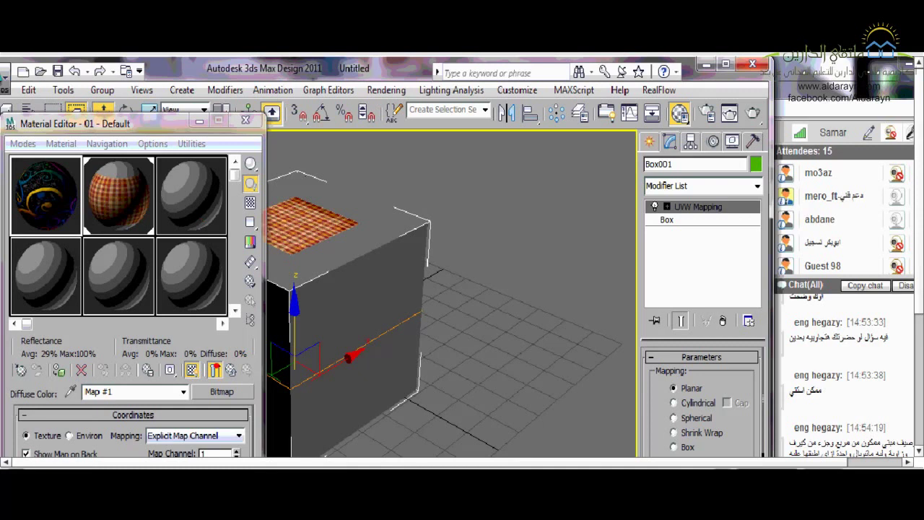
left_click(215, 370)
left_click(119, 169)
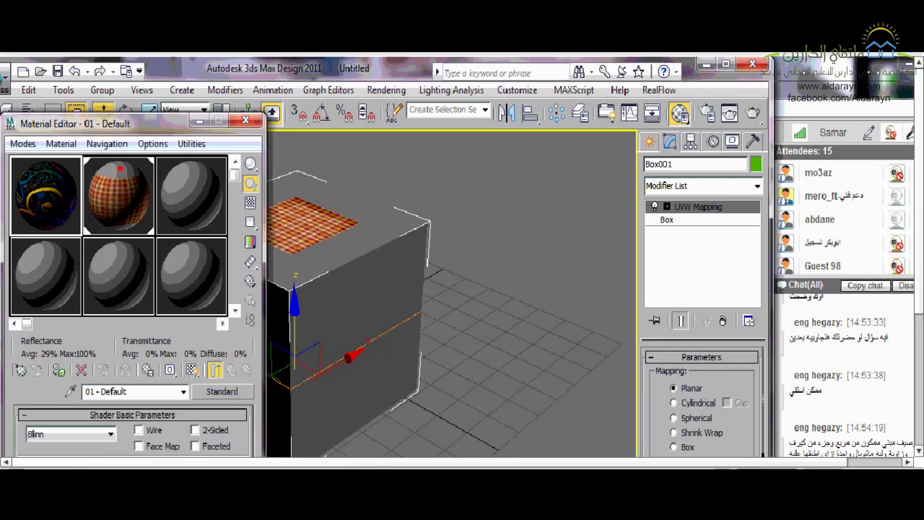
left_click(122, 184)
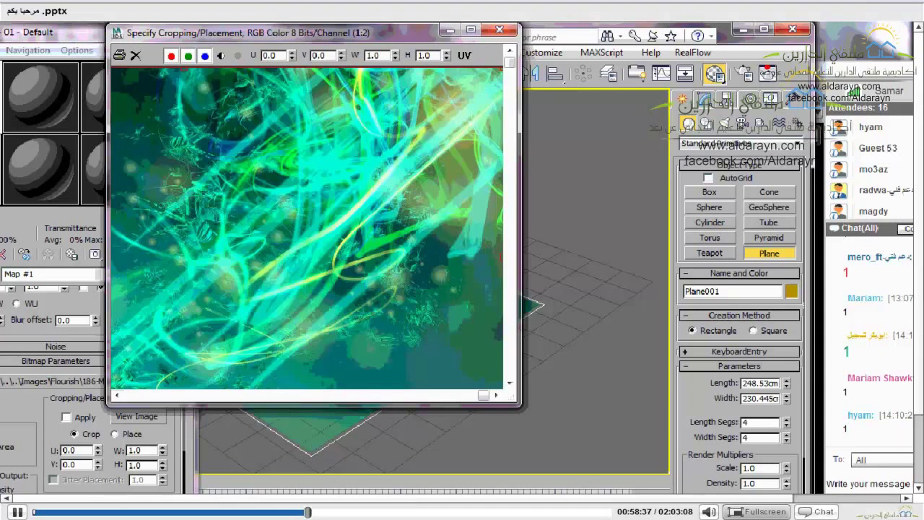
Move the Material Editor aside to examine the plaid-textured primitives, and close it.
key("shift+q")
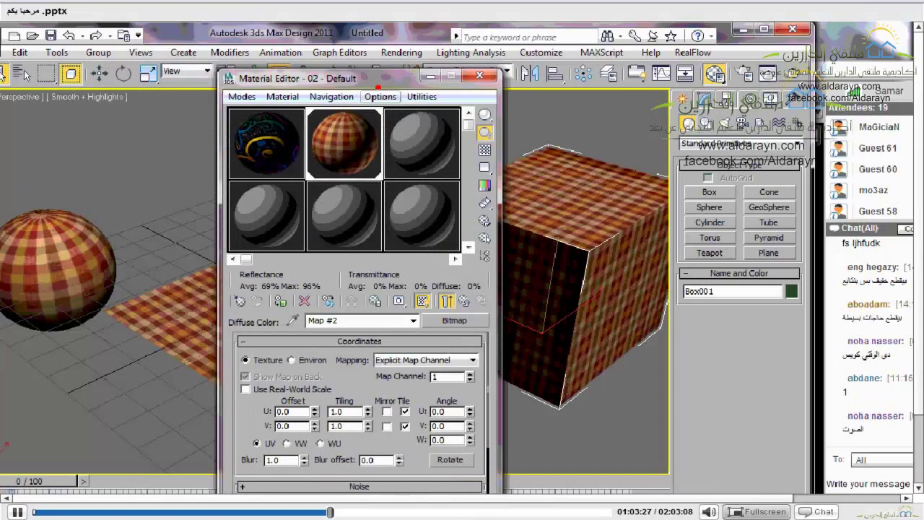
mouse_move(171, 78)
left_mouse_down()
mouse_move(97, 94)
mouse_move(164, 76)
left_mouse_up()
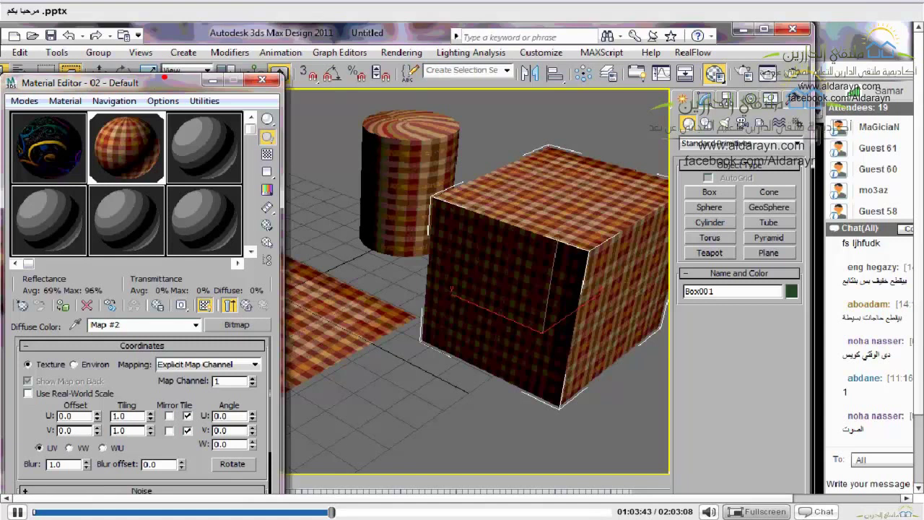
key("m")
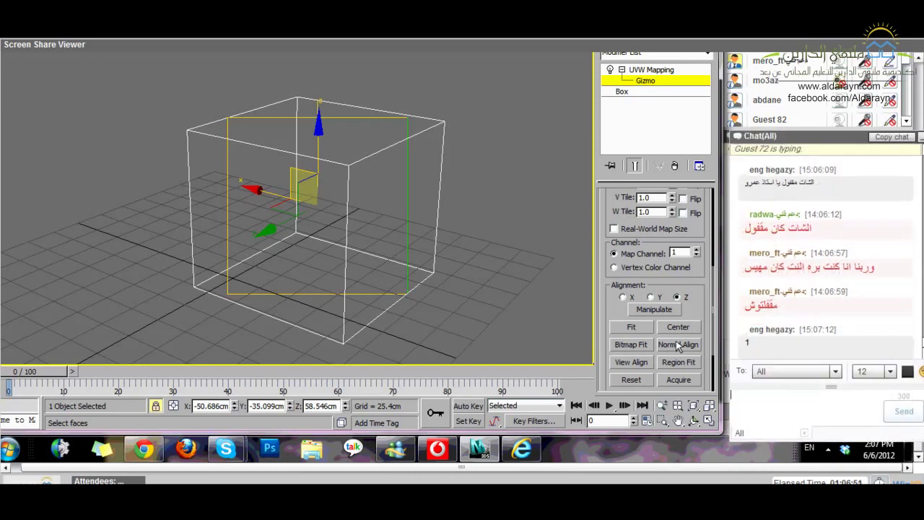
Reset the box's UVW Mapping gizmo to its default alignment and switch the viewport to shaded display.
scroll(663, 365, "down", 3)
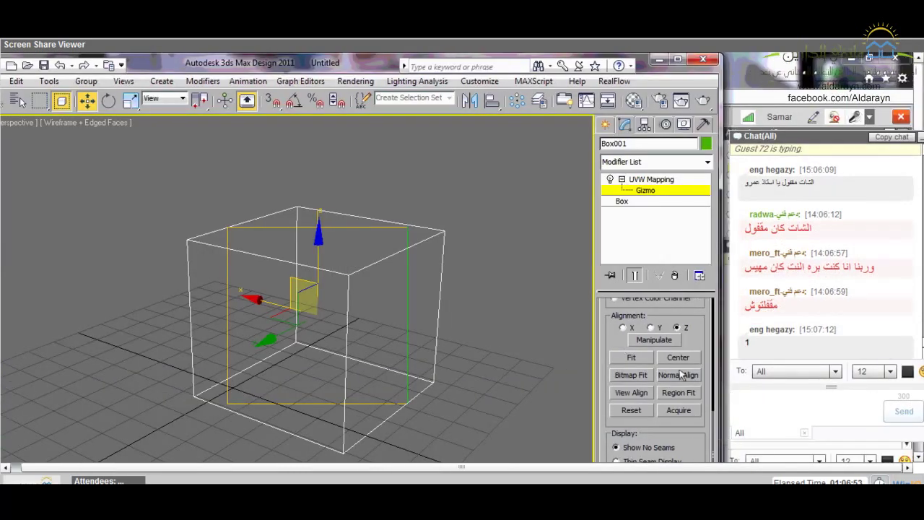
left_click(631, 410)
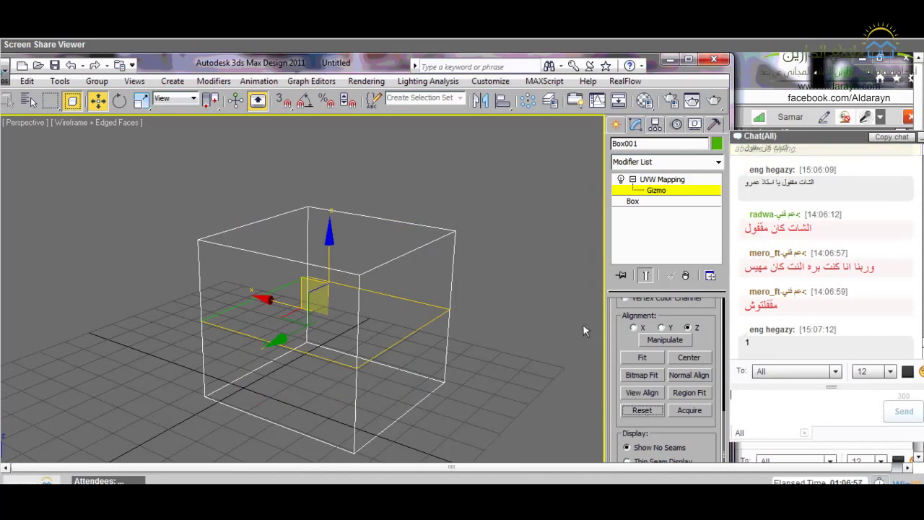
key("F3")
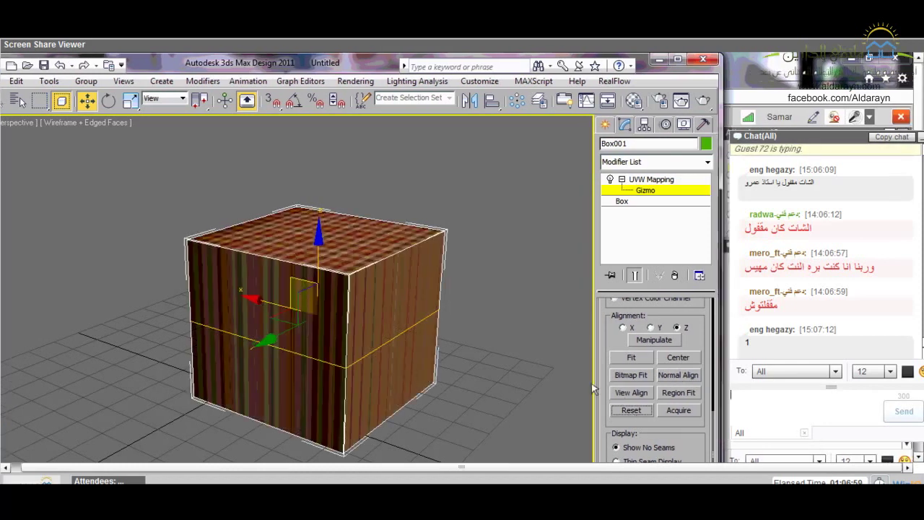
Use Region Fit to draw the mapping gizmo as a rectangle on the grid beside the box.
left_click(679, 392)
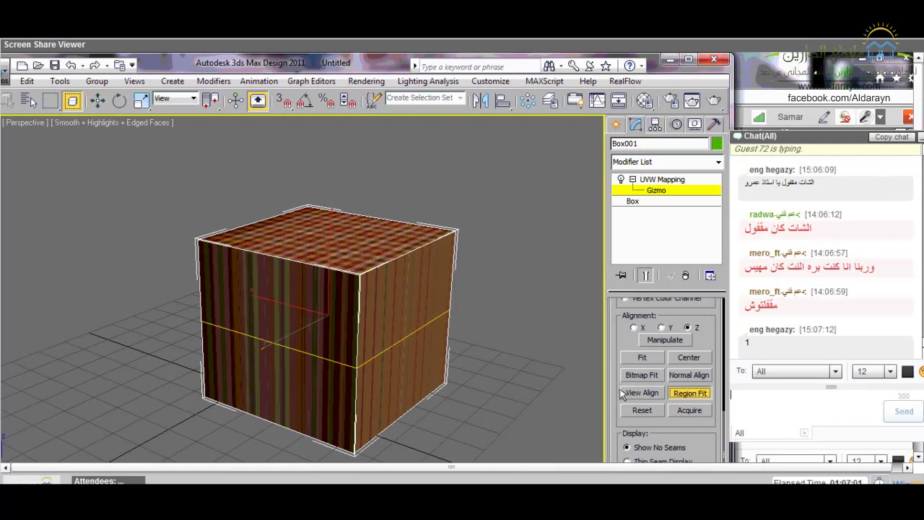
left_click_drag(502, 322, 544, 346)
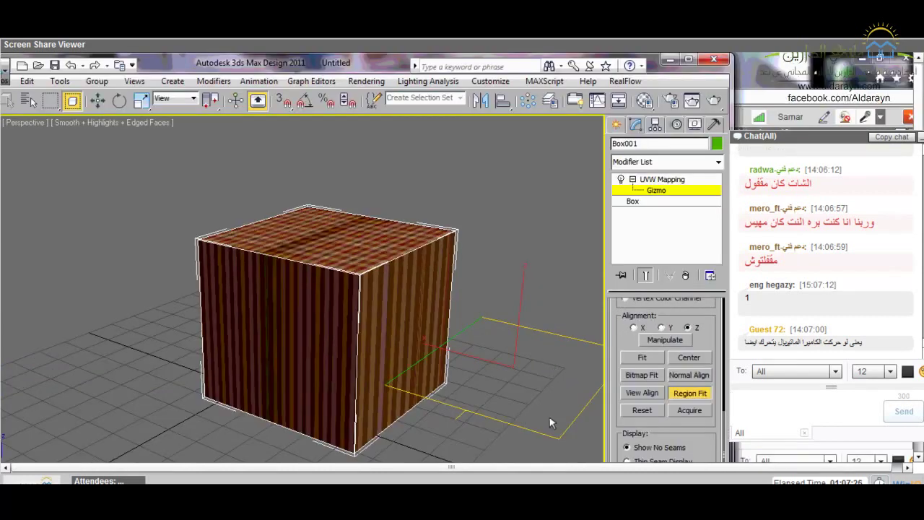
left_click_drag(550, 423, 565, 381)
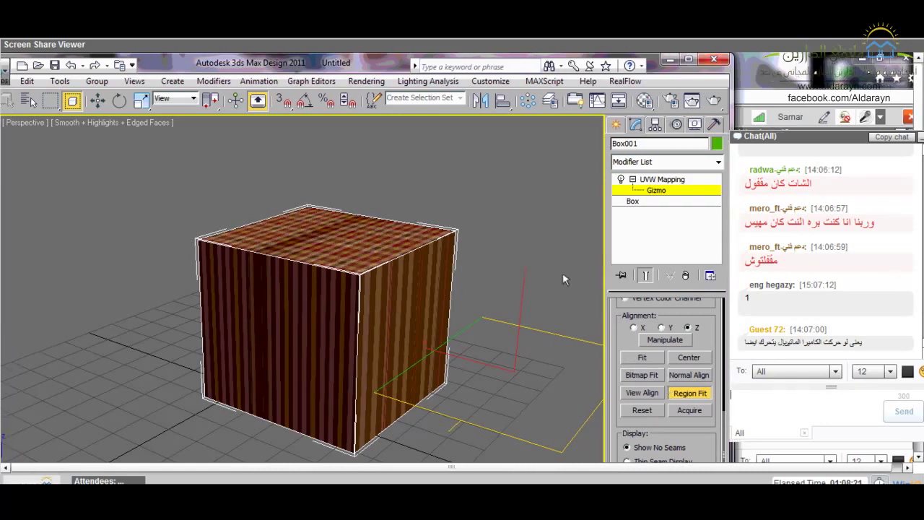
left_click(676, 393)
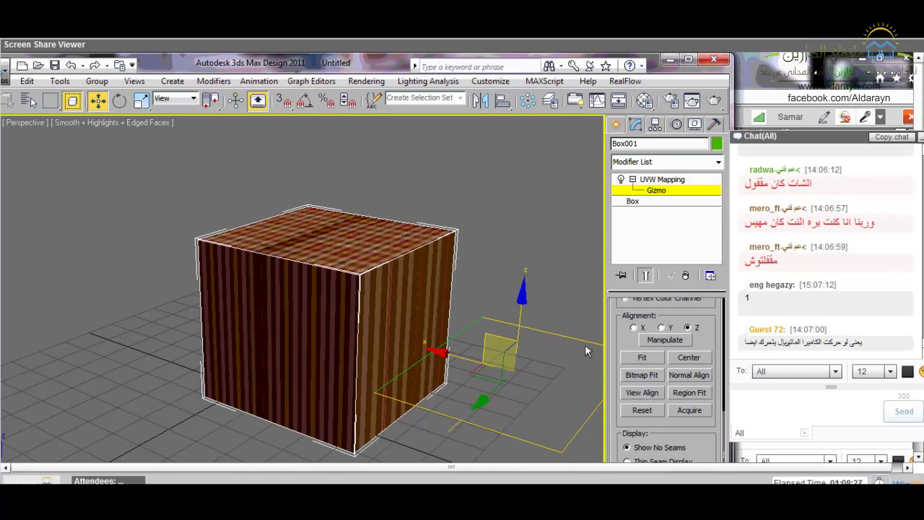
Reset the mapping gizmo and redraw it beside the box with Region Fit, trying smaller and larger regions.
left_click(642, 410)
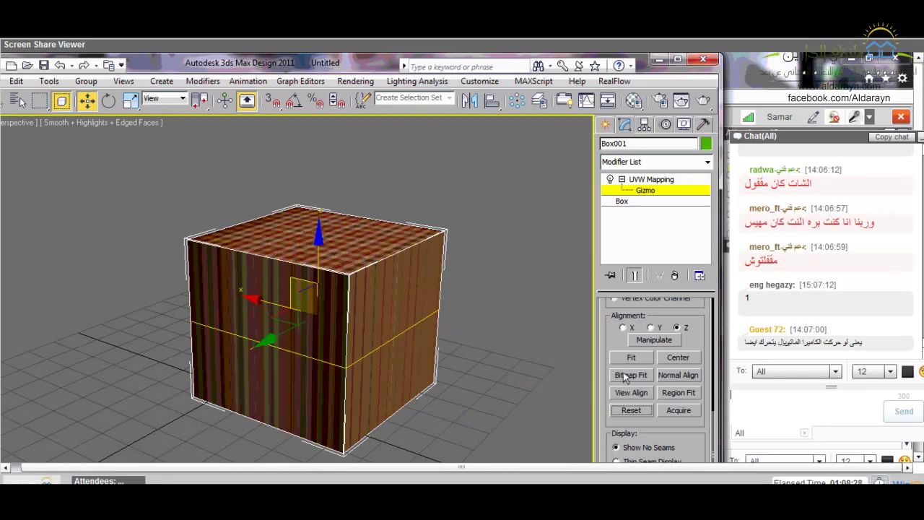
left_click(659, 394)
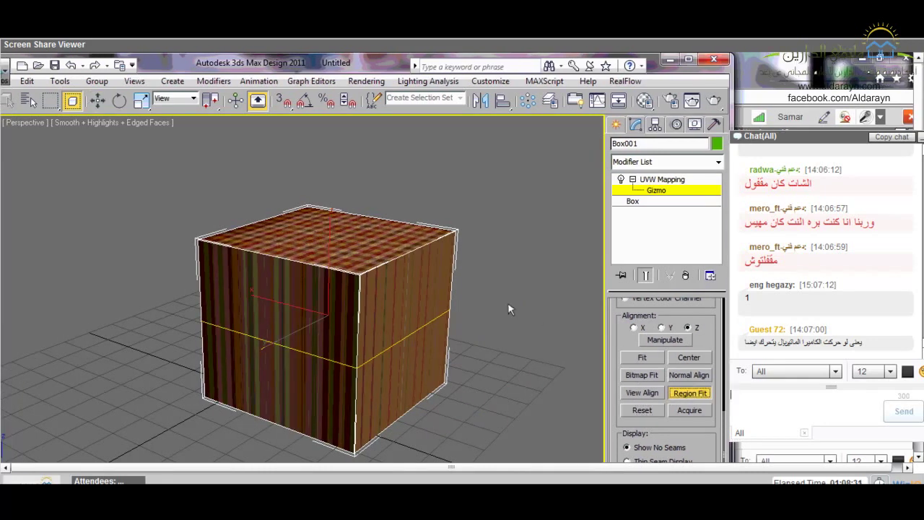
left_click_drag(510, 311, 520, 356)
mouse_move(538, 410)
left_mouse_down()
mouse_move(585, 350)
mouse_move(566, 417)
mouse_move(571, 349)
mouse_move(577, 403)
mouse_move(551, 405)
left_mouse_up()
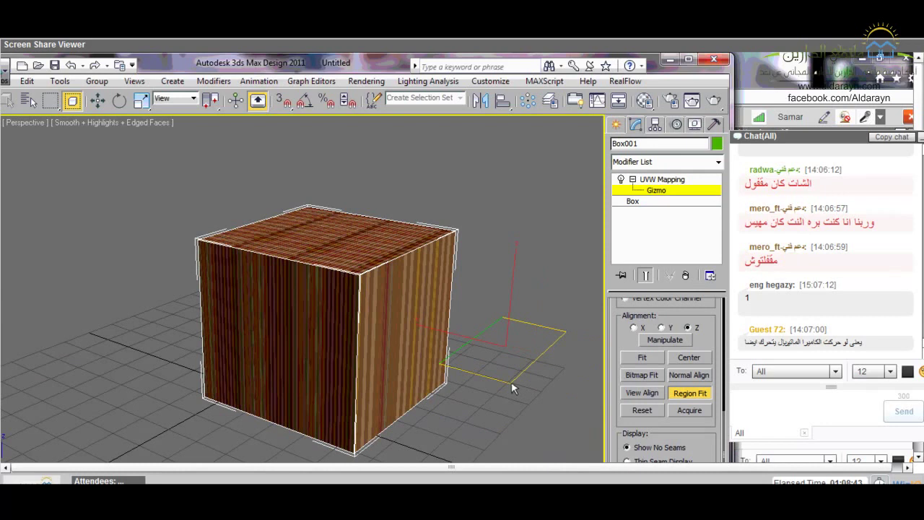
left_click_drag(512, 381, 559, 340)
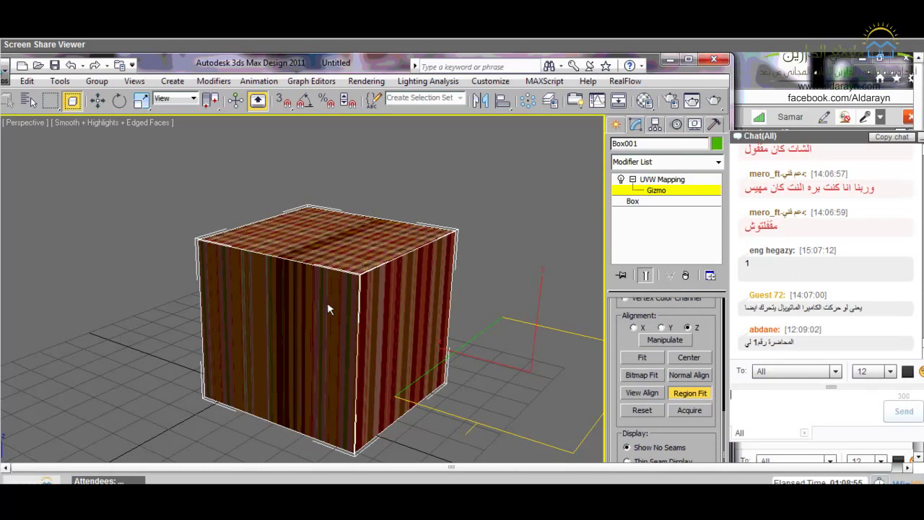
Redraw the mapping gizmo with Region Fit, starting on the box's front face and extending past its side.
left_click_drag(327, 302, 502, 313)
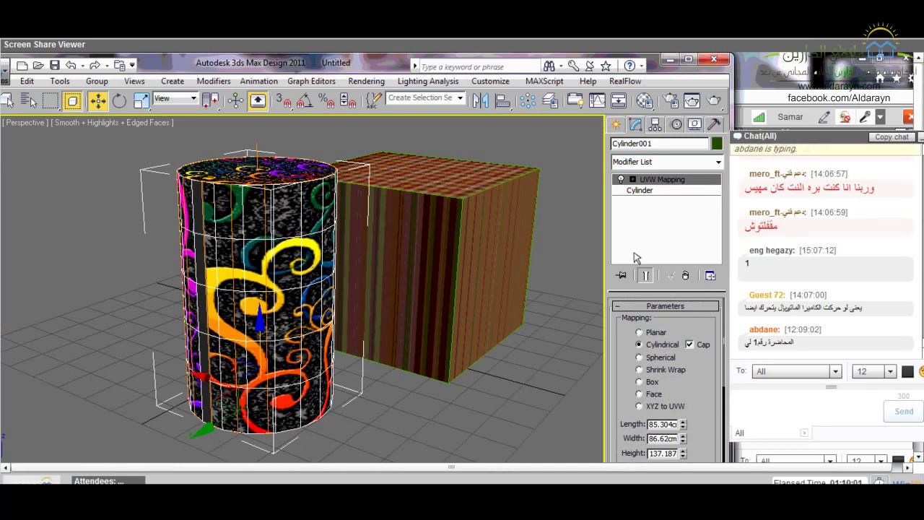
left_click(433, 267)
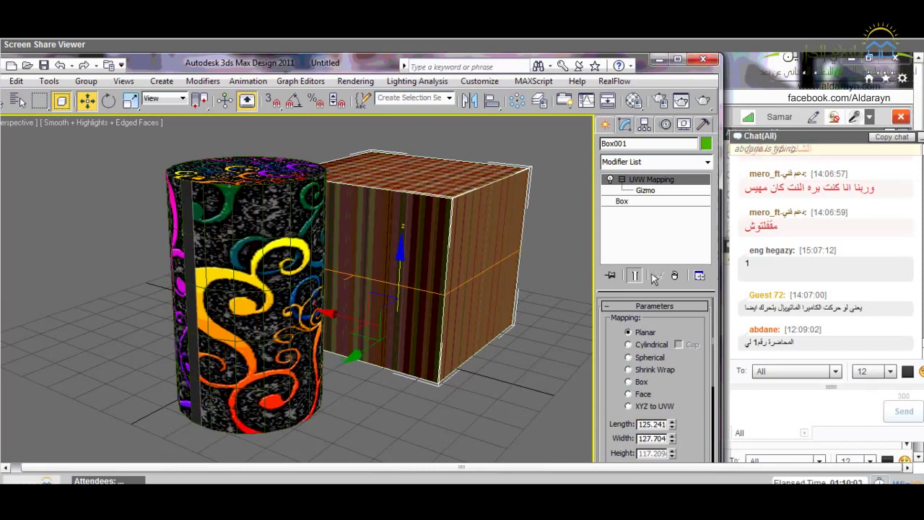
scroll(673, 318, "down", 2)
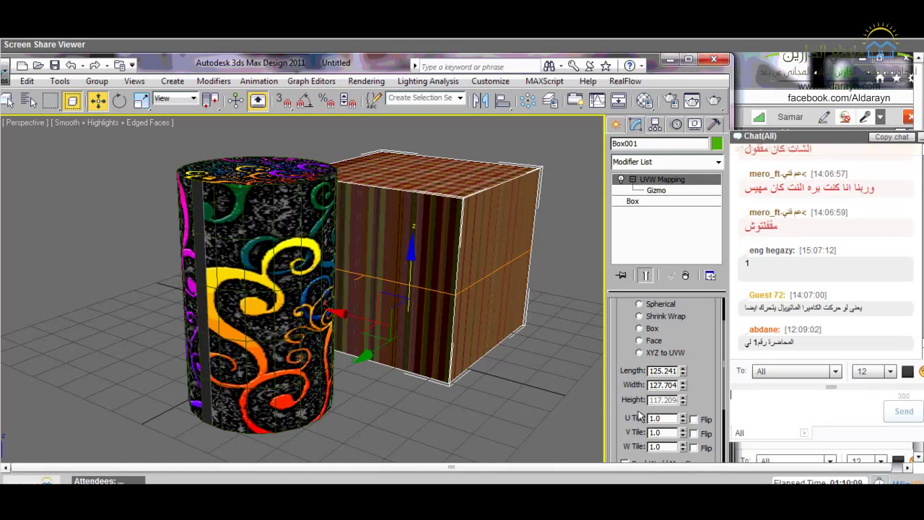
key("ctrl+z")
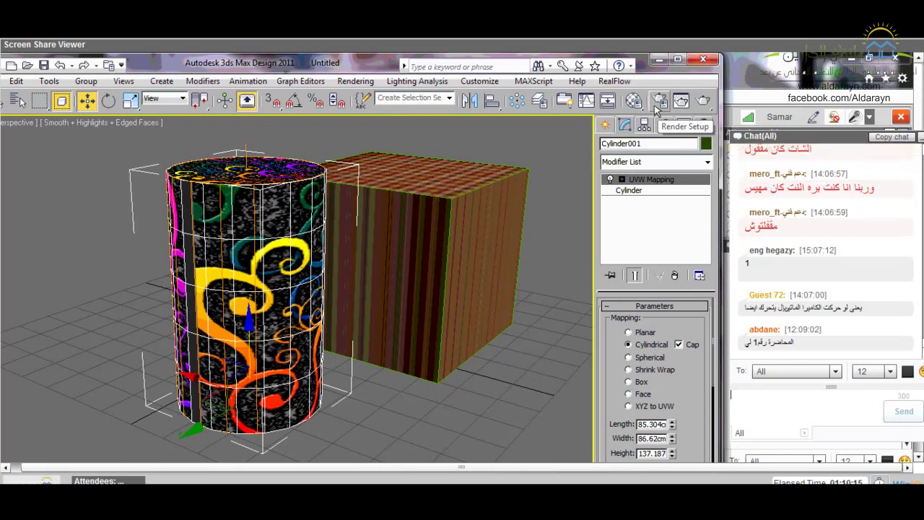
Set the cylinder's height segments to 1 in its base object parameters beneath the UVW Mapping modifier.
left_click(629, 190)
left_click(683, 352)
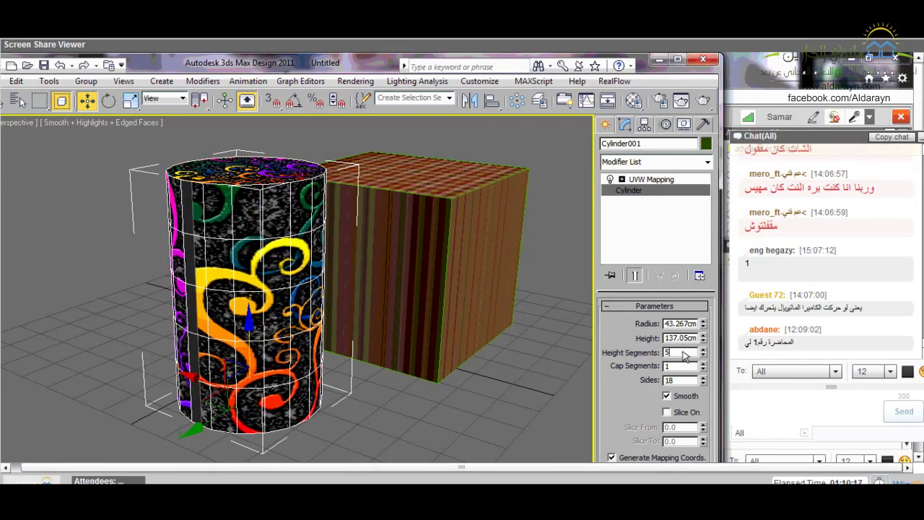
type("1")
key("Return")
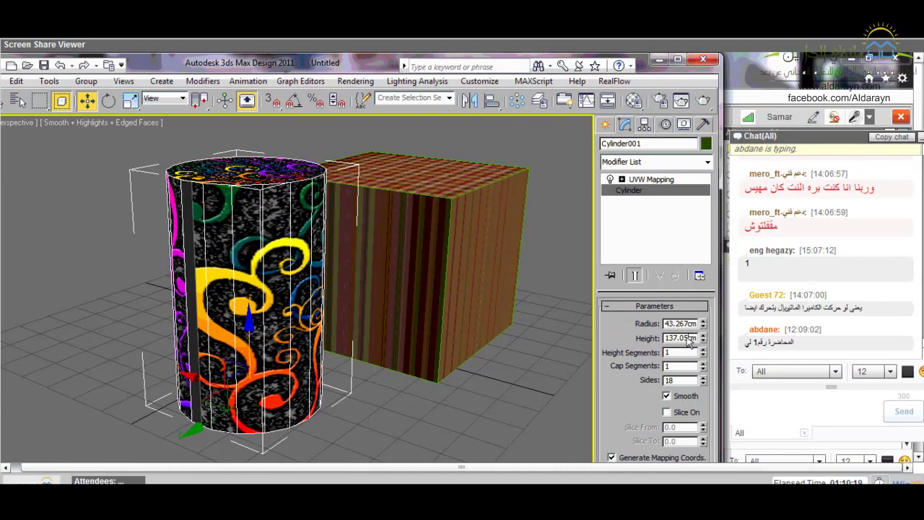
Open the flourish material's diffuse bitmap settings in the Material Editor and view the image for cropping and placement.
left_click(640, 102)
left_click(54, 170)
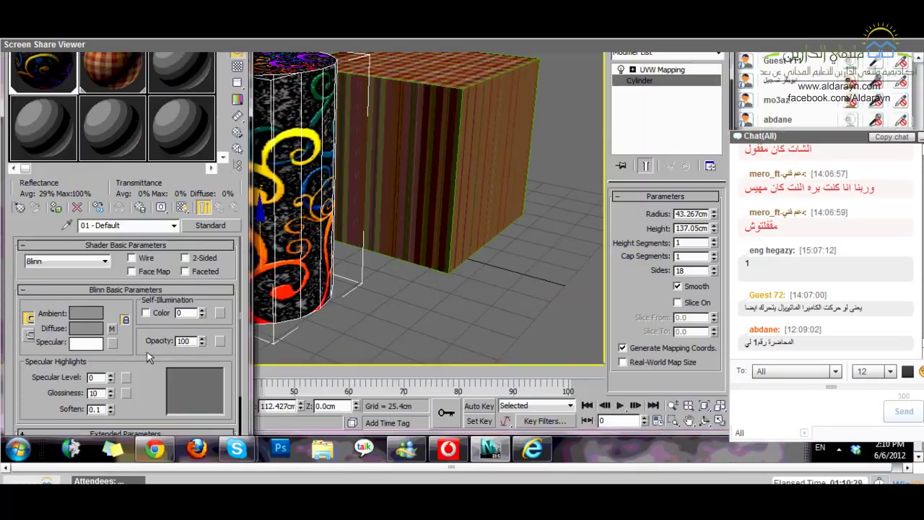
left_click(112, 329)
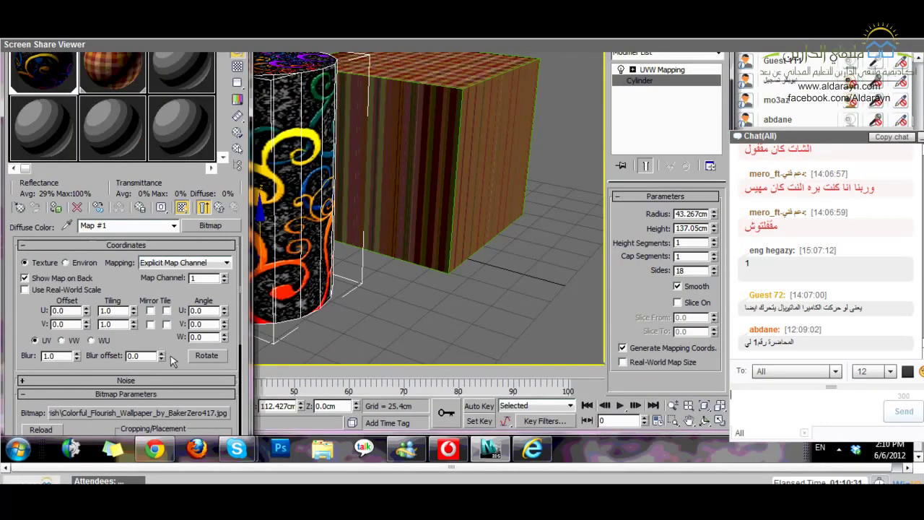
scroll(173, 361, "down", 3)
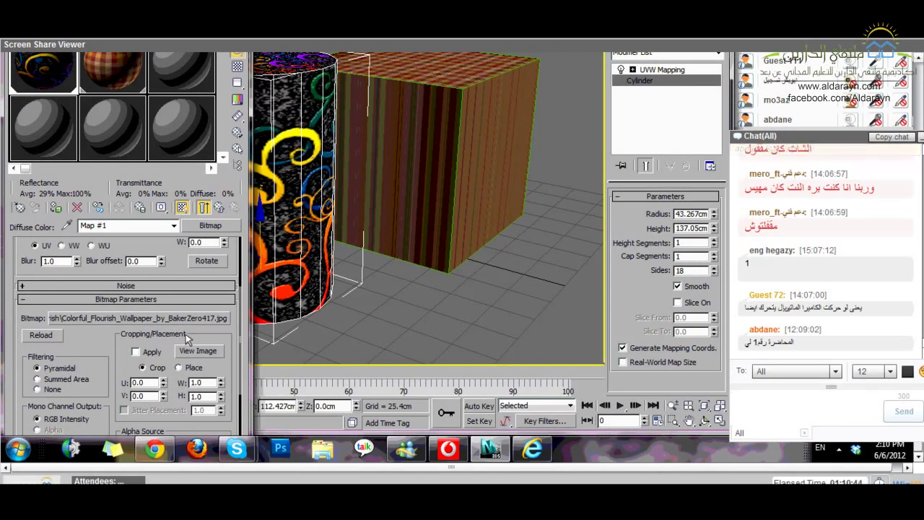
left_click(195, 352)
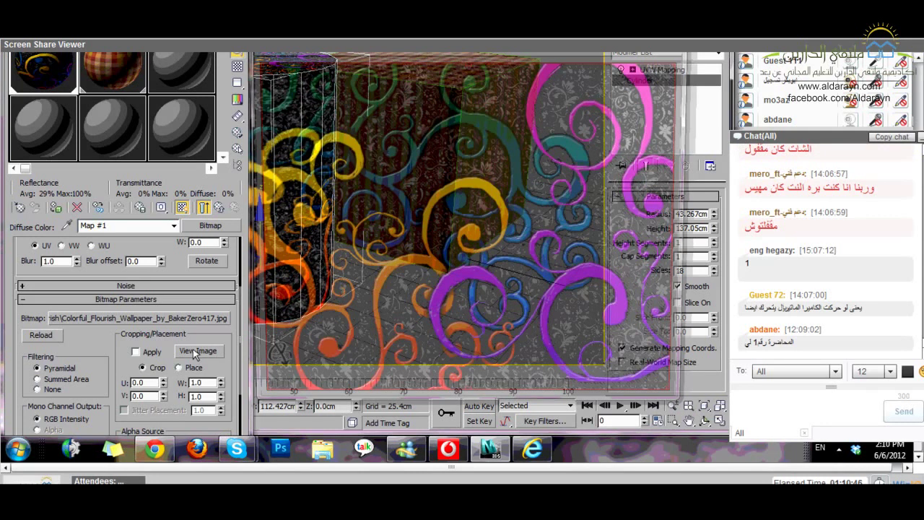